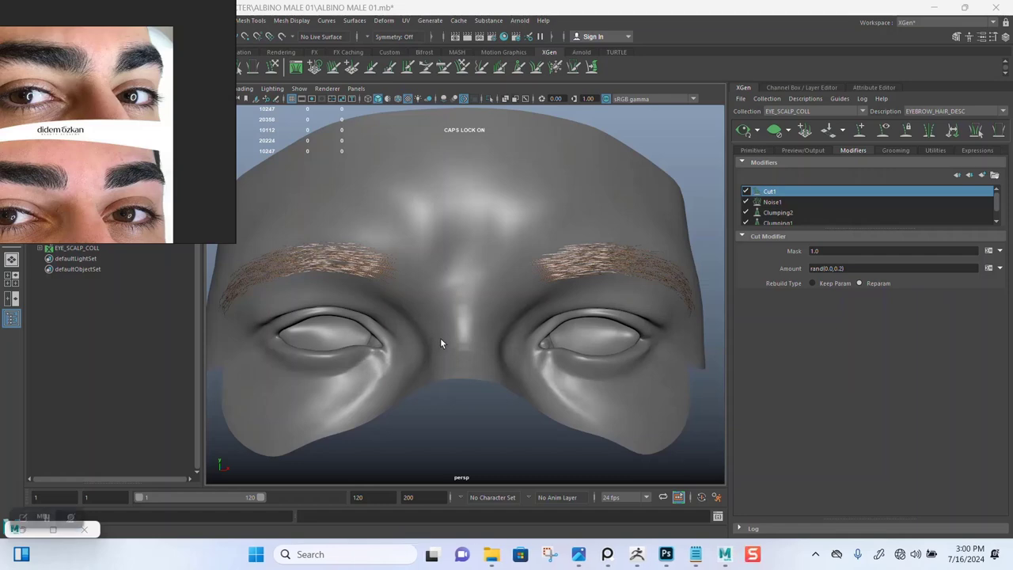
Frame the brows and eyes, then select the head scalp mesh
scroll(446, 372, "down", 2)
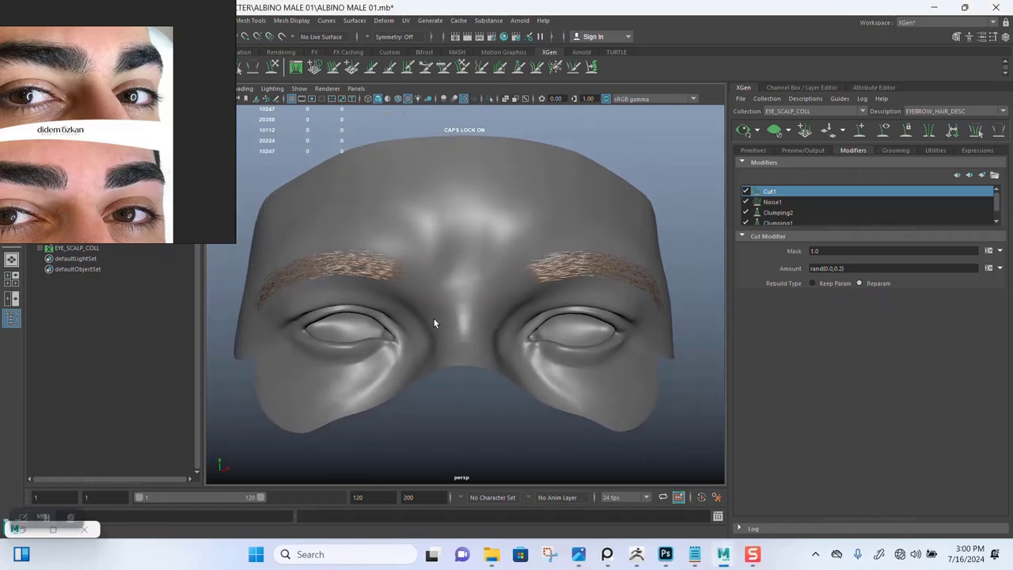
scroll(446, 343, "up", 3)
mouse_move(457, 328)
left_mouse_down("alt")
mouse_move(505, 309)
mouse_move(480, 306)
mouse_move(498, 317)
mouse_move(485, 253)
left_mouse_up("alt")
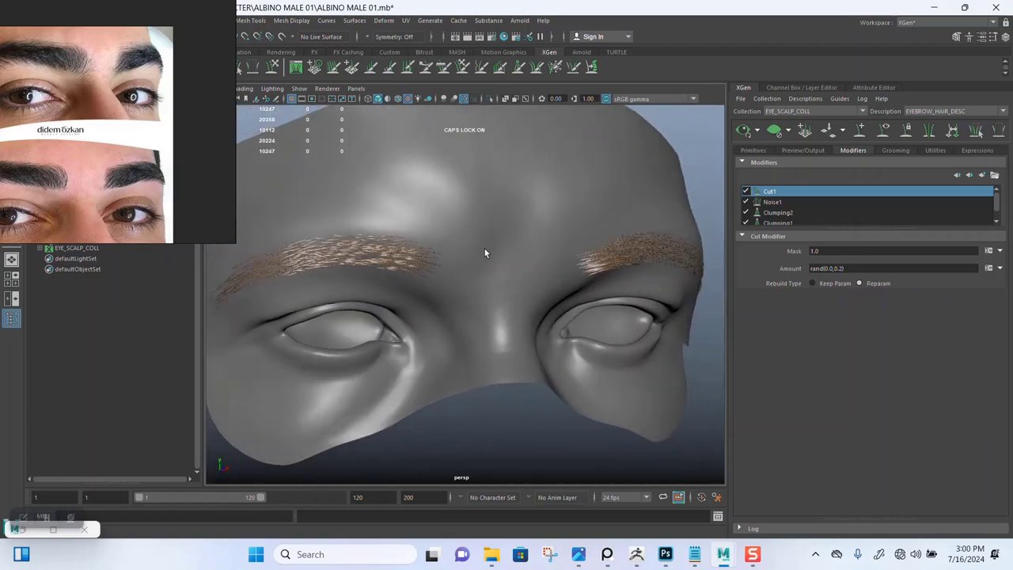
left_click(486, 253)
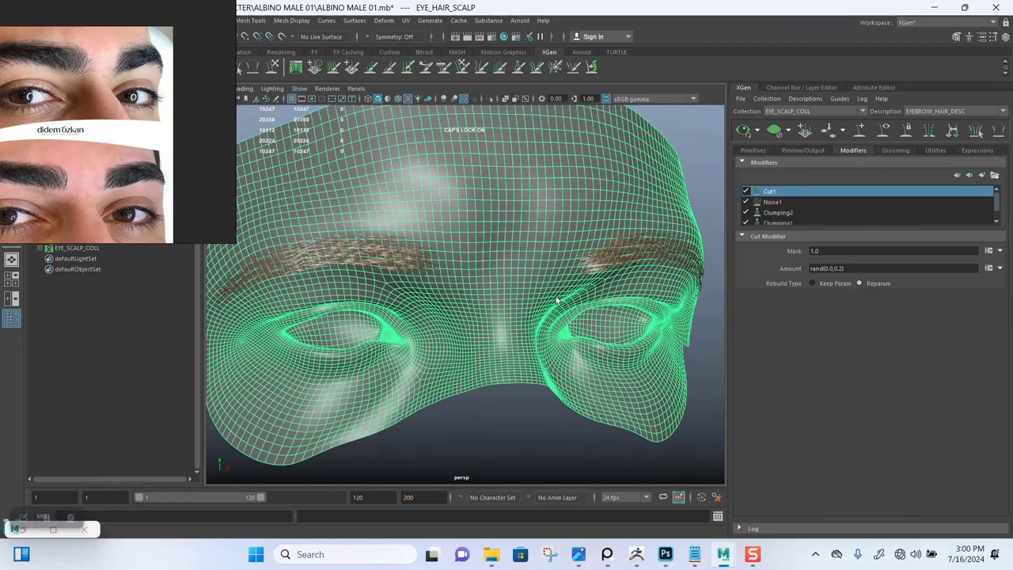
Create a guide-controlled spline description named EYE_LASHES_DESC
left_click(807, 99)
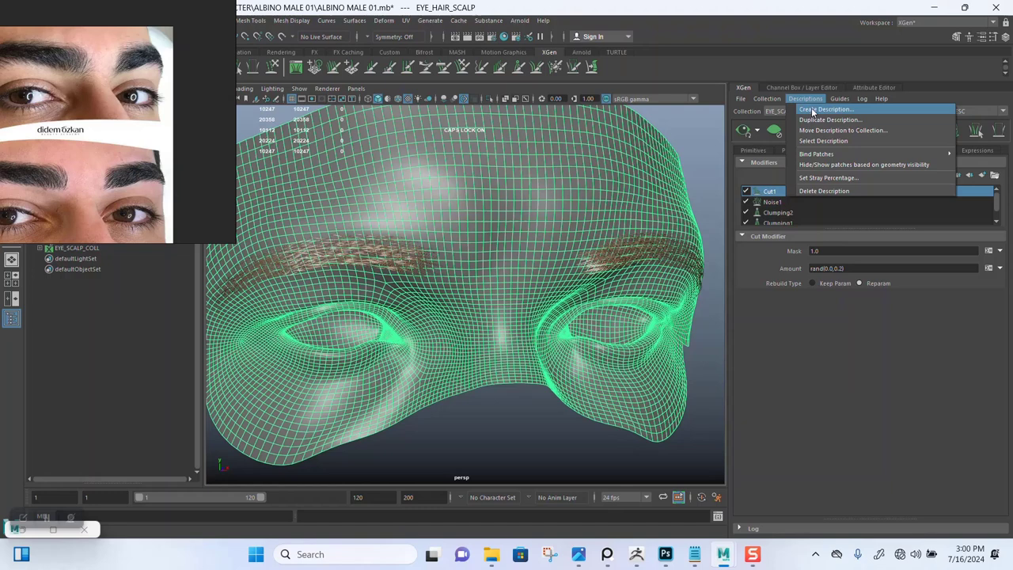
left_click(824, 109)
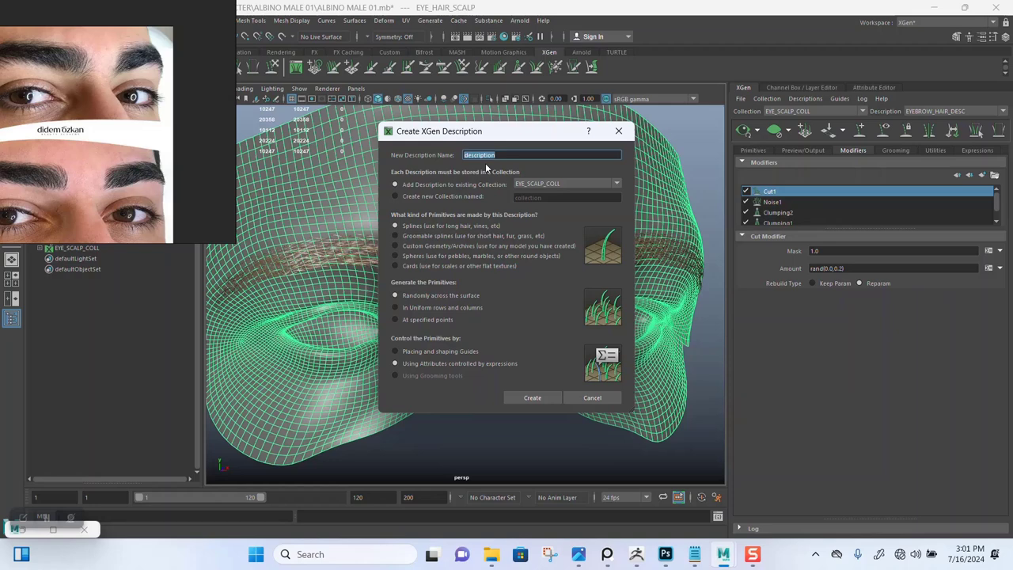
type("EYE")
type("_")
key("Left")
key("Left")
key("Left")
left_click(395, 352)
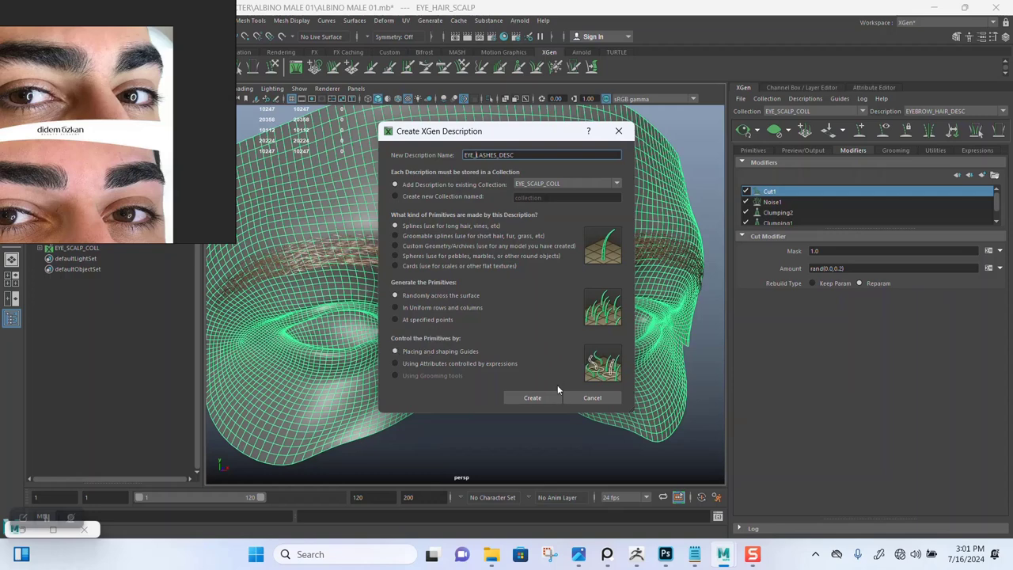
left_click(536, 398)
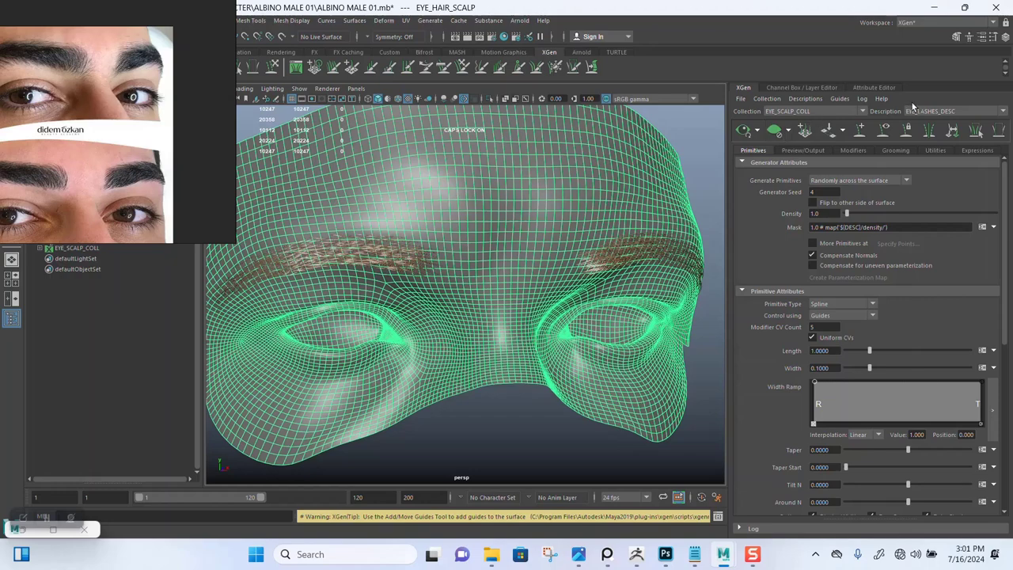
left_click(942, 111)
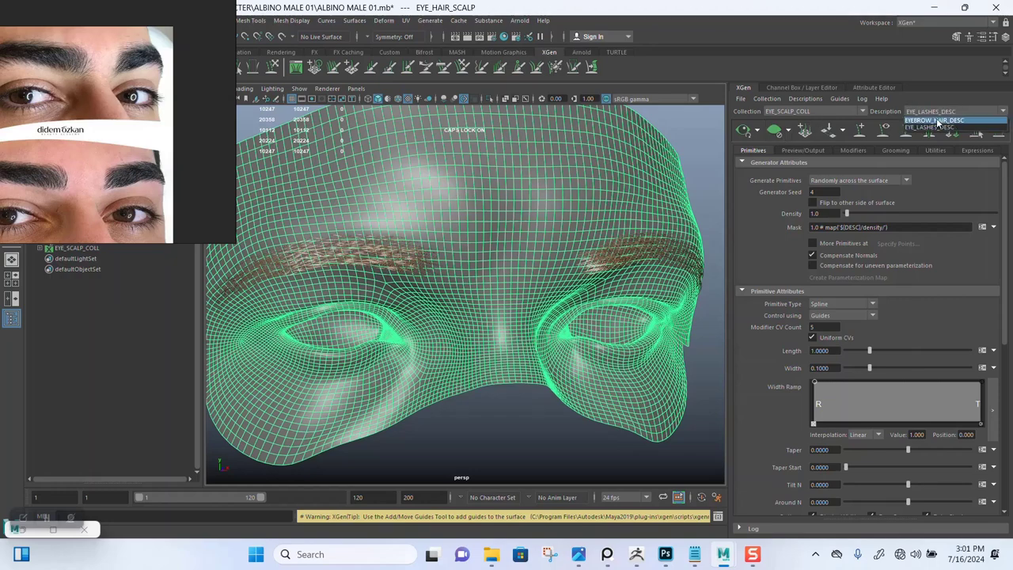
left_click(932, 126)
left_click_drag(570, 411, 527, 414, "alt")
left_click(469, 419)
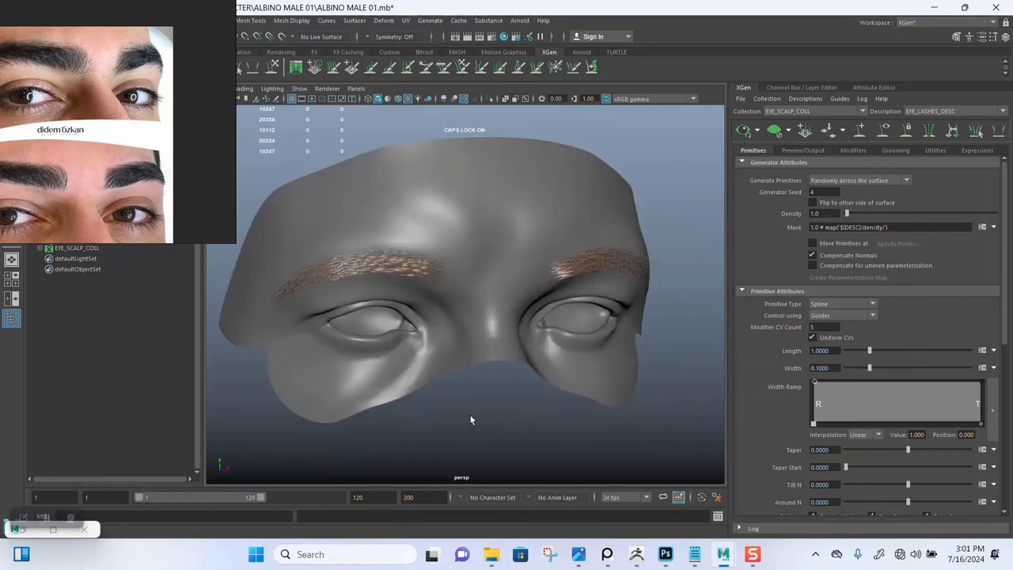
mouse_move(389, 391)
left_mouse_down("alt")
mouse_move(462, 401)
mouse_move(394, 244)
mouse_move(418, 385)
mouse_move(405, 382)
left_mouse_up("alt")
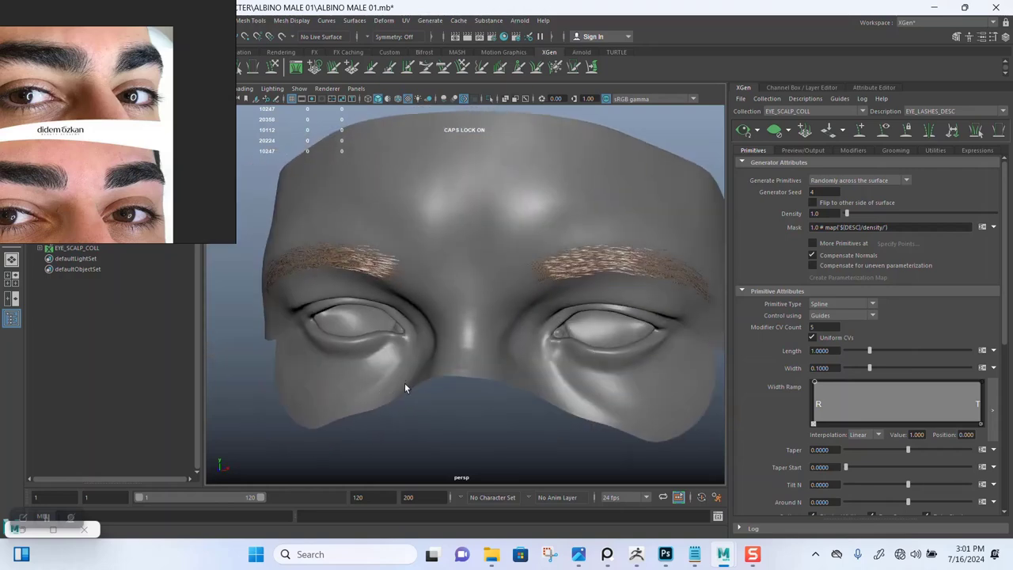
mouse_move(405, 383)
right_mouse_down("alt")
mouse_move(449, 344)
mouse_move(414, 403)
right_mouse_up("alt")
left_click_drag(414, 402, 413, 330, "alt")
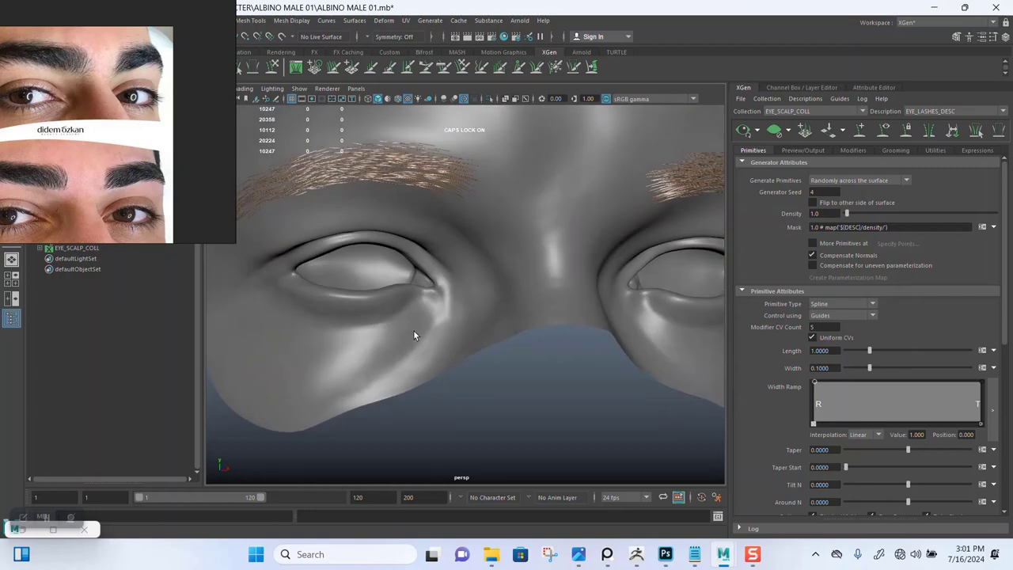
mouse_move(413, 331)
right_mouse_down("alt")
mouse_move(455, 303)
mouse_move(450, 312)
right_mouse_up("alt")
mouse_move(450, 311)
left_mouse_down("alt")
mouse_move(476, 300)
mouse_move(479, 276)
mouse_move(450, 319)
left_mouse_up("alt")
right_click_drag(451, 319, 447, 295, "alt")
mouse_move(448, 295)
left_mouse_down("alt")
mouse_move(452, 328)
mouse_move(487, 282)
left_mouse_up("alt")
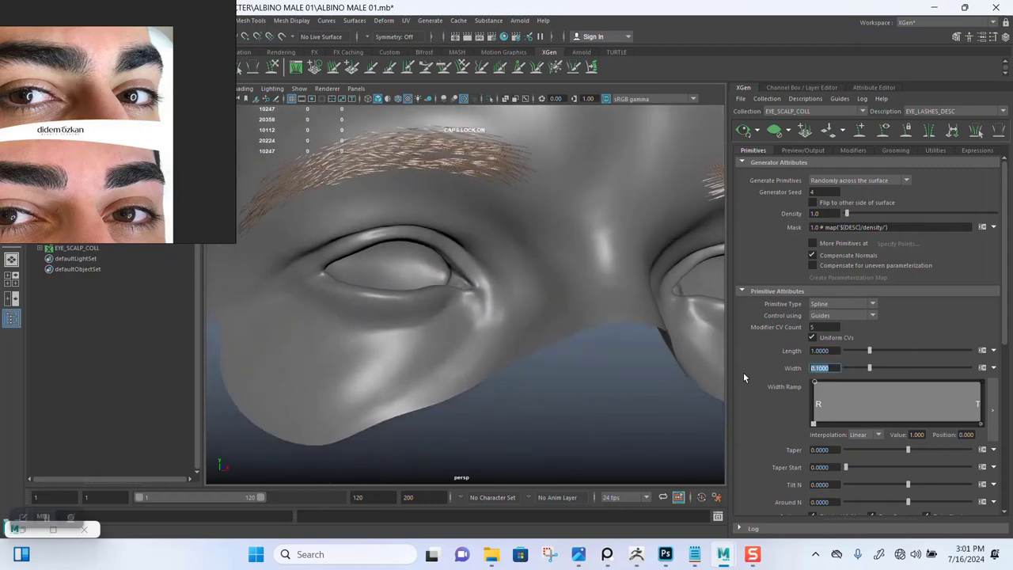
Set strand width to 0.01, taper to 0.71 and taper start to 0.76, checking the notes
type("0.0")
type("0.")
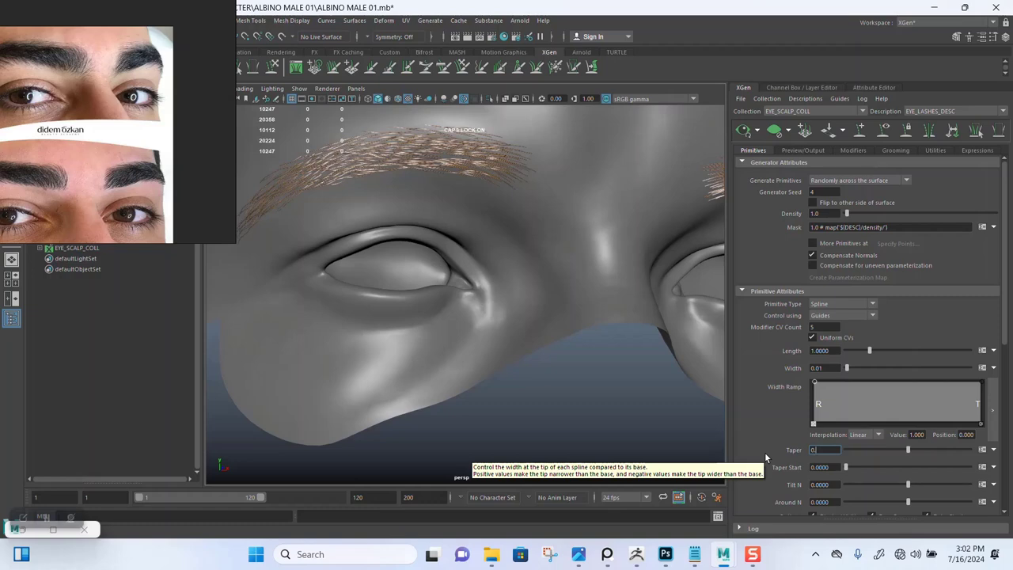
type("71")
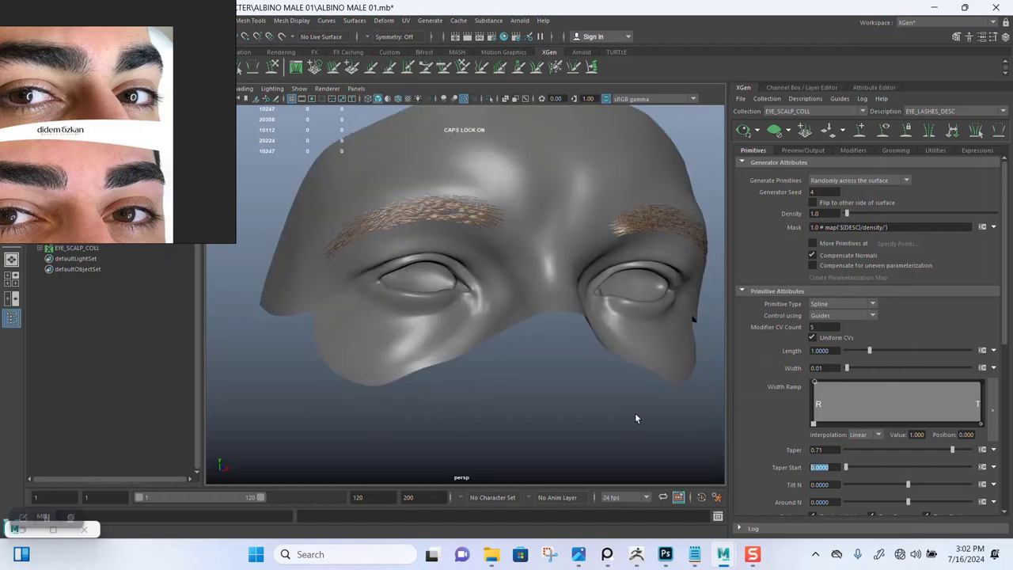
left_click_drag(838, 466, 790, 468)
mouse_move(787, 467)
type("0.76")
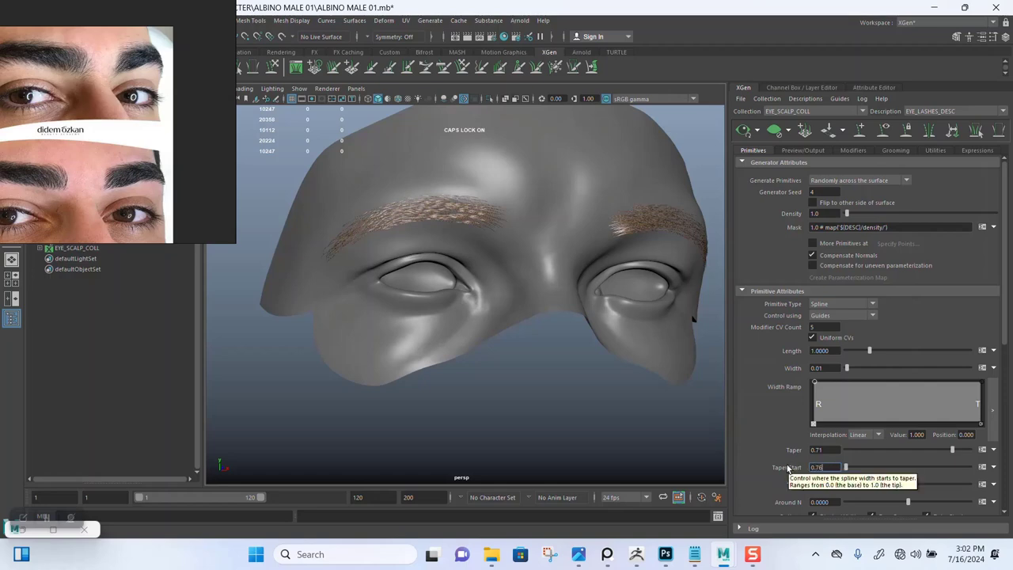
key("Return")
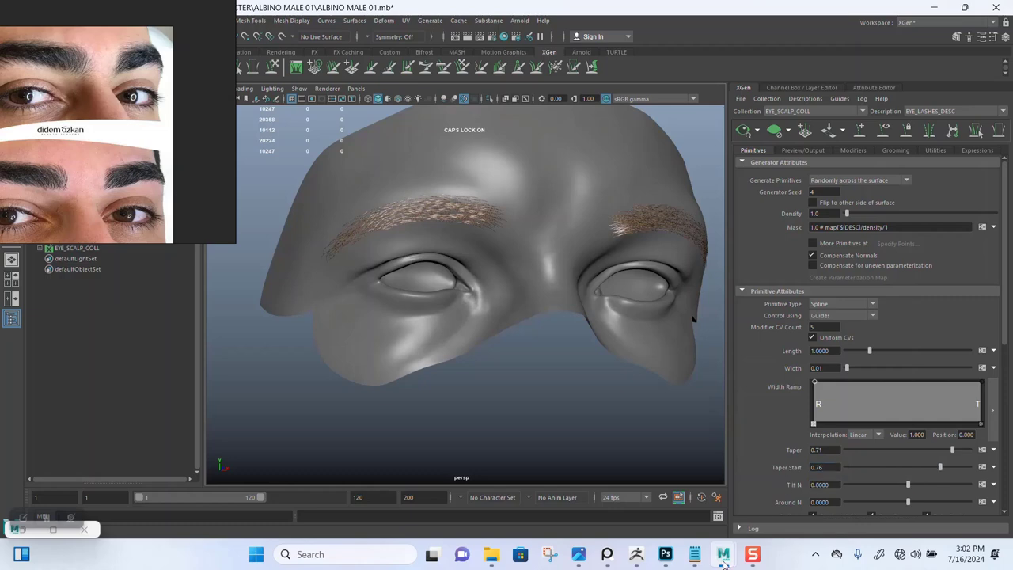
left_click(696, 556)
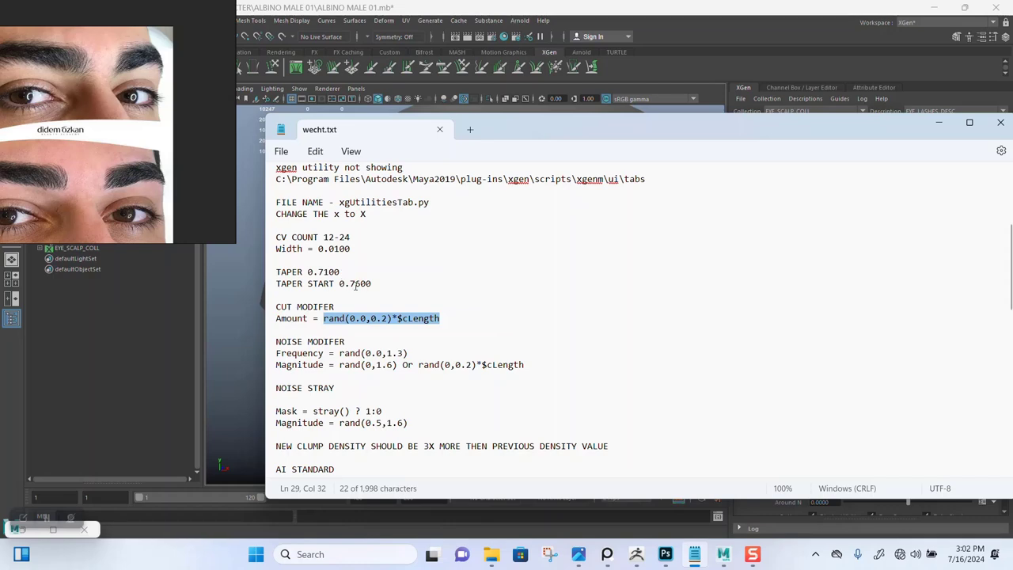
left_click(648, 68)
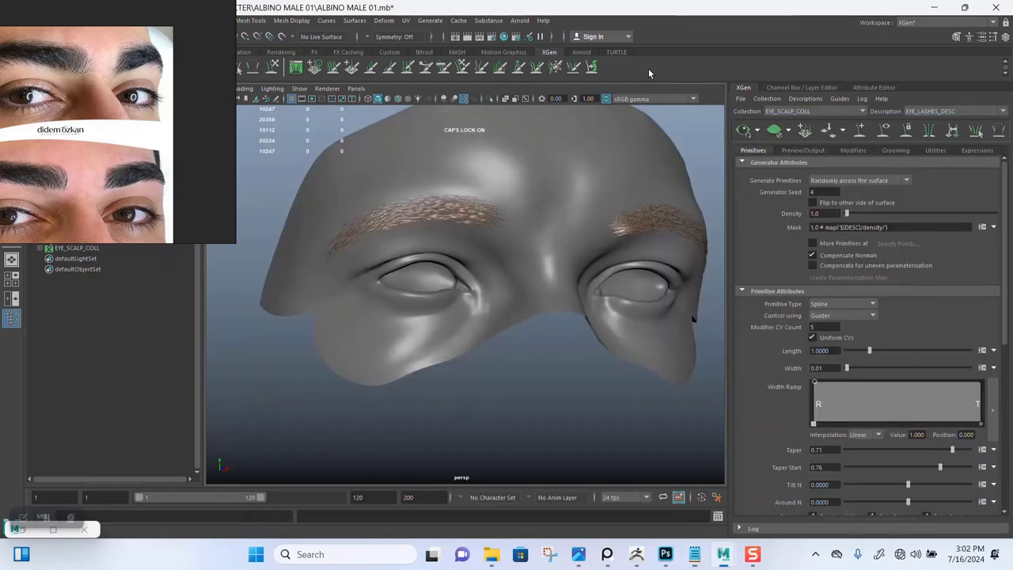
Orbit and zoom the view to a low-angle close-up of the left eye
mouse_move(542, 313)
left_mouse_down("alt")
mouse_move(541, 331)
mouse_move(507, 309)
mouse_move(523, 307)
mouse_move(507, 361)
mouse_move(528, 339)
left_mouse_up("alt")
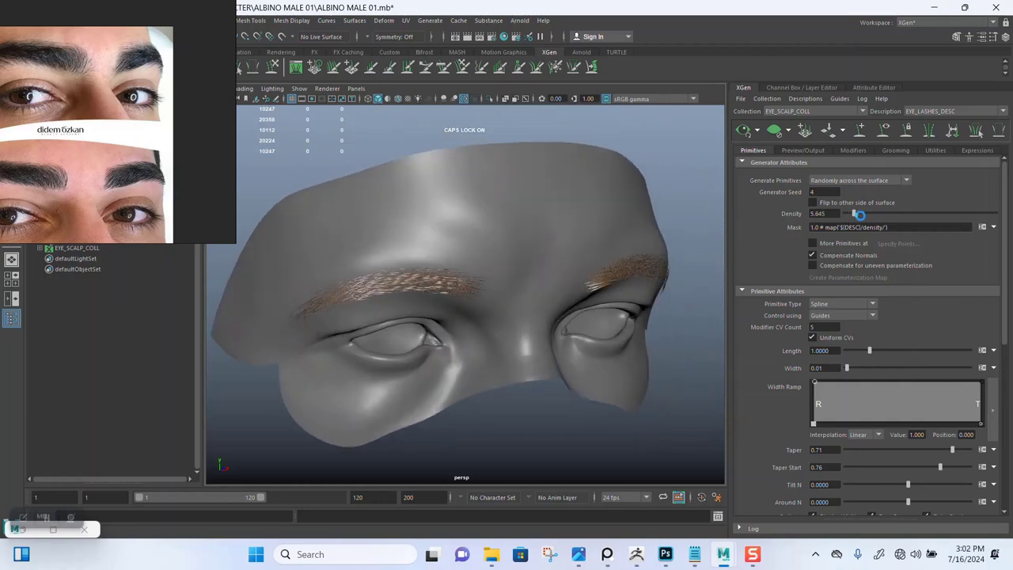
left_click_drag(547, 287, 540, 294, "alt")
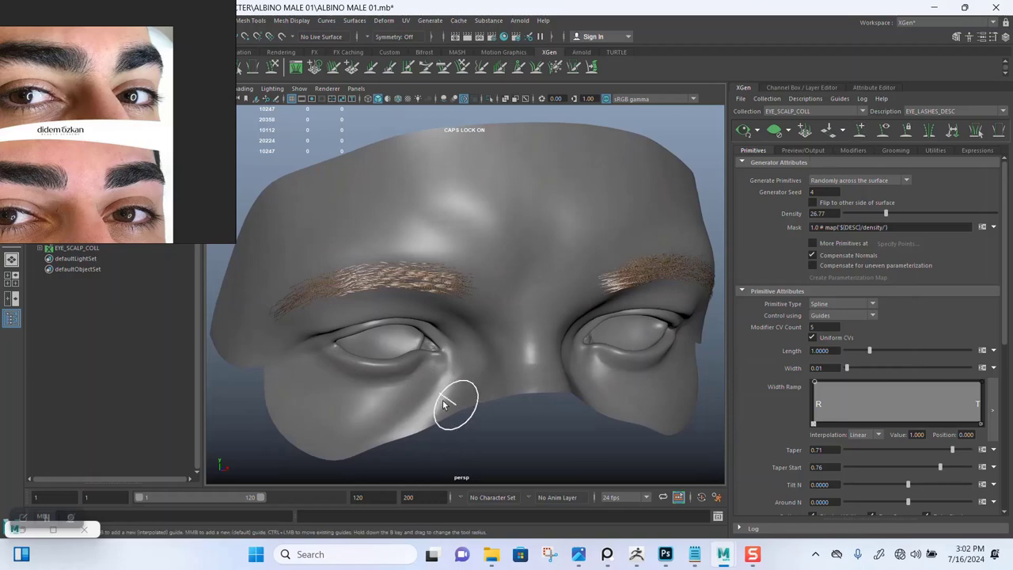
scroll(423, 373, "up", 3)
scroll(388, 336, "up", 3)
mouse_move(388, 337)
left_mouse_down("alt")
mouse_move(428, 333)
mouse_move(430, 316)
mouse_move(421, 328)
left_mouse_up("alt")
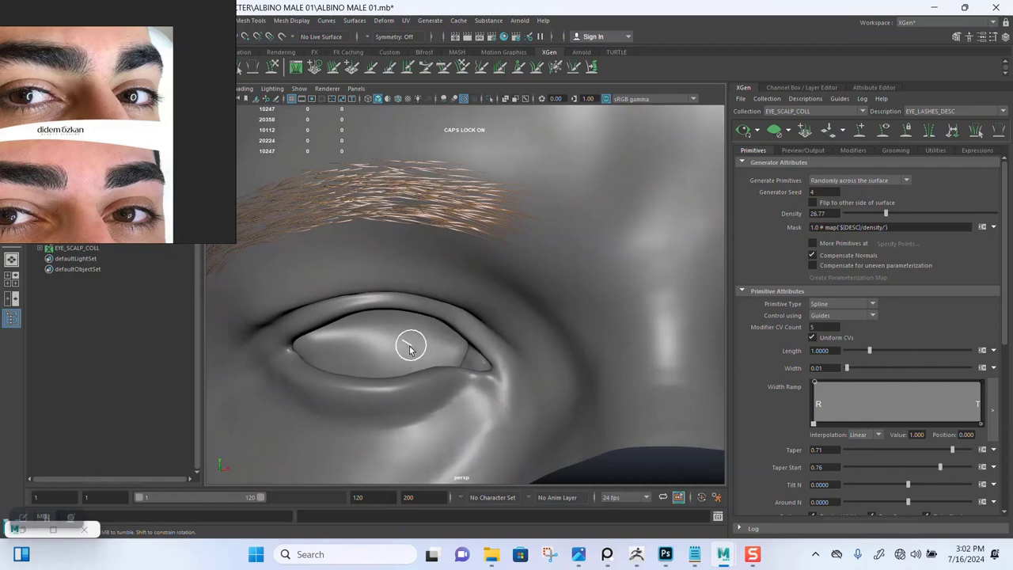
scroll(409, 373, "down", 1)
scroll(411, 380, "down", 4)
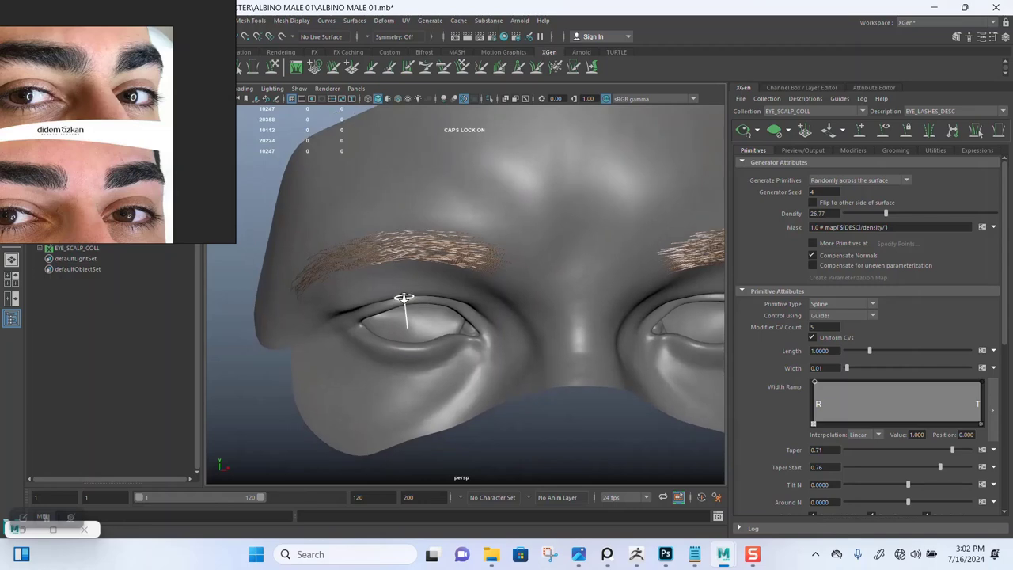
mouse_move(404, 298)
left_mouse_down("alt")
mouse_move(407, 346)
mouse_move(459, 356)
mouse_move(423, 327)
mouse_move(441, 350)
mouse_move(453, 332)
mouse_move(414, 346)
left_mouse_up("alt")
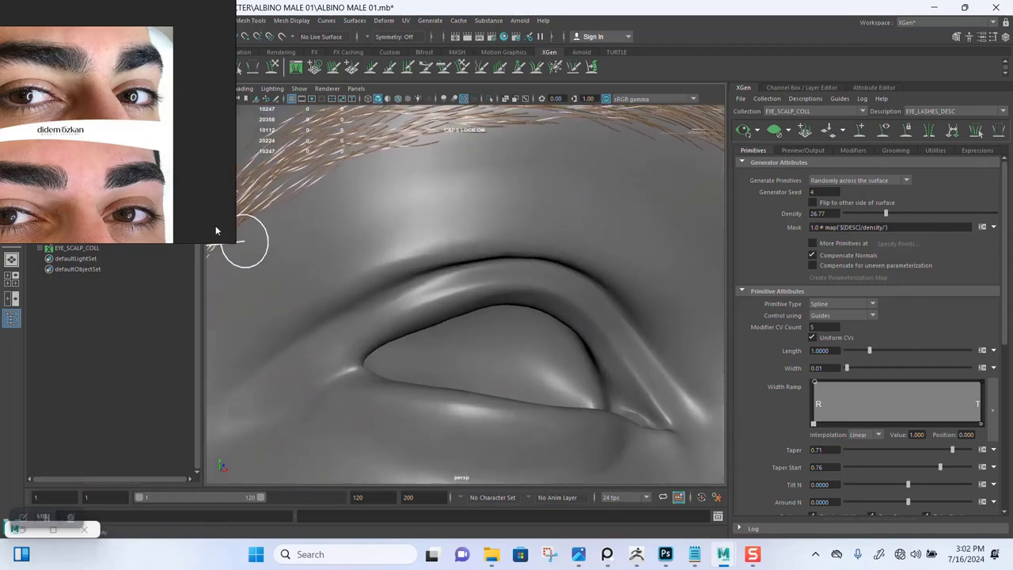
Zoom in on the left eyelid corner and place the first lash guide on the rim
scroll(119, 190, "up", 2)
scroll(141, 146, "up", 2)
scroll(64, 170, "up", 2)
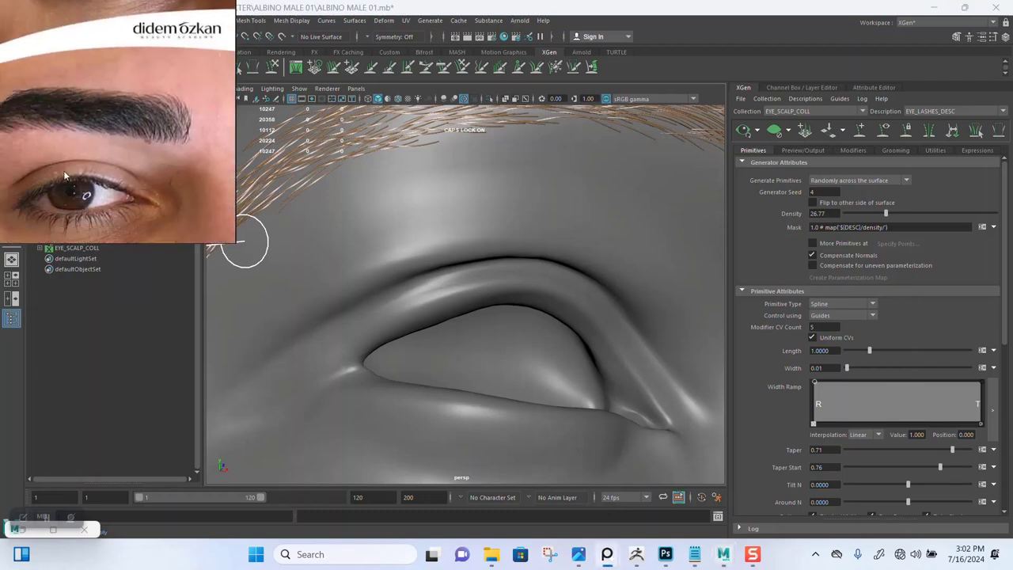
scroll(79, 168, "up", 2)
scroll(73, 200, "up", 2)
scroll(83, 182, "up", 1)
scroll(92, 181, "up", 1)
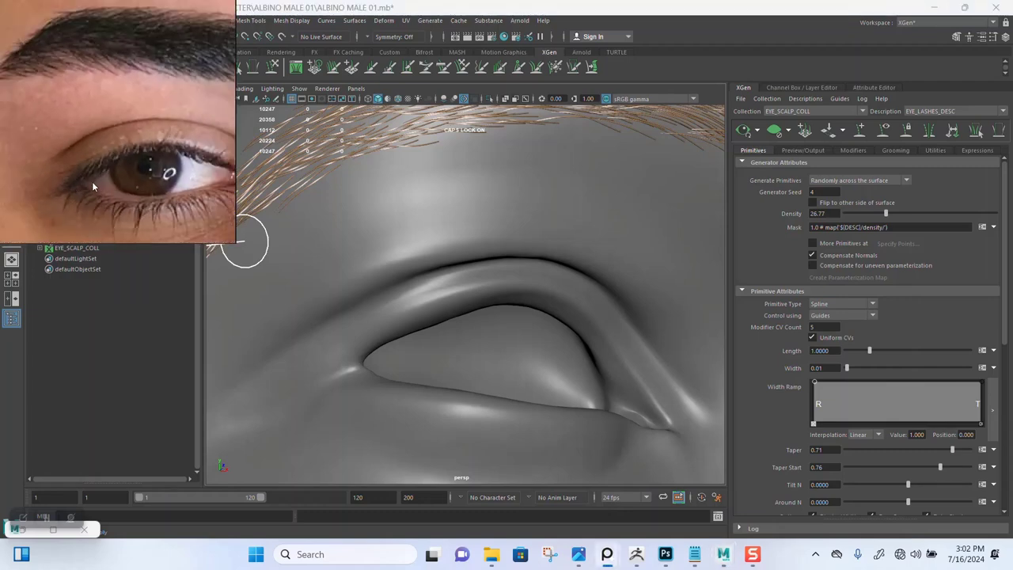
scroll(79, 176, "down", 2)
scroll(43, 166, "down", 1)
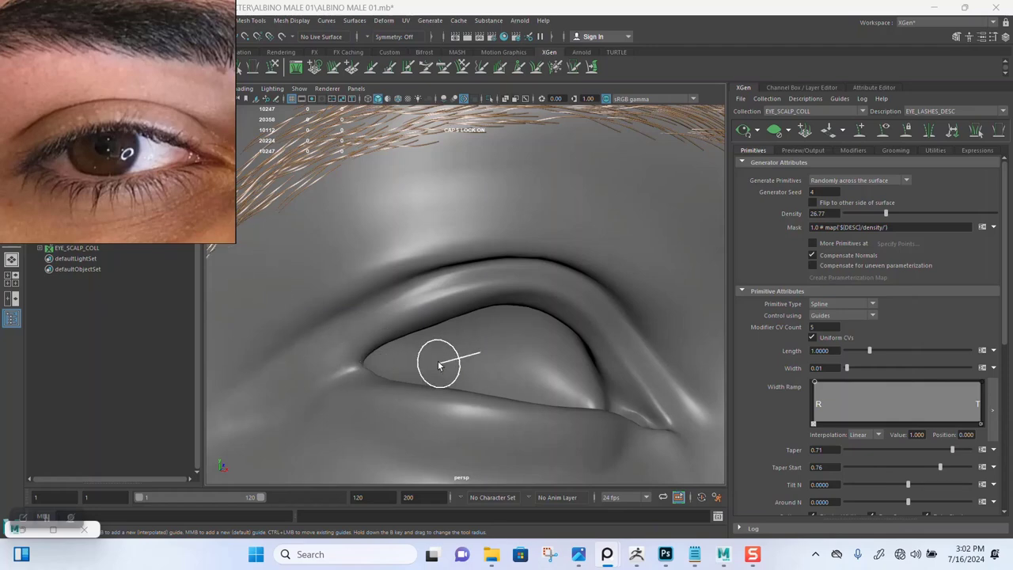
mouse_move(439, 365)
left_mouse_down("alt")
mouse_move(402, 330)
mouse_move(402, 380)
mouse_move(405, 333)
left_mouse_up("alt")
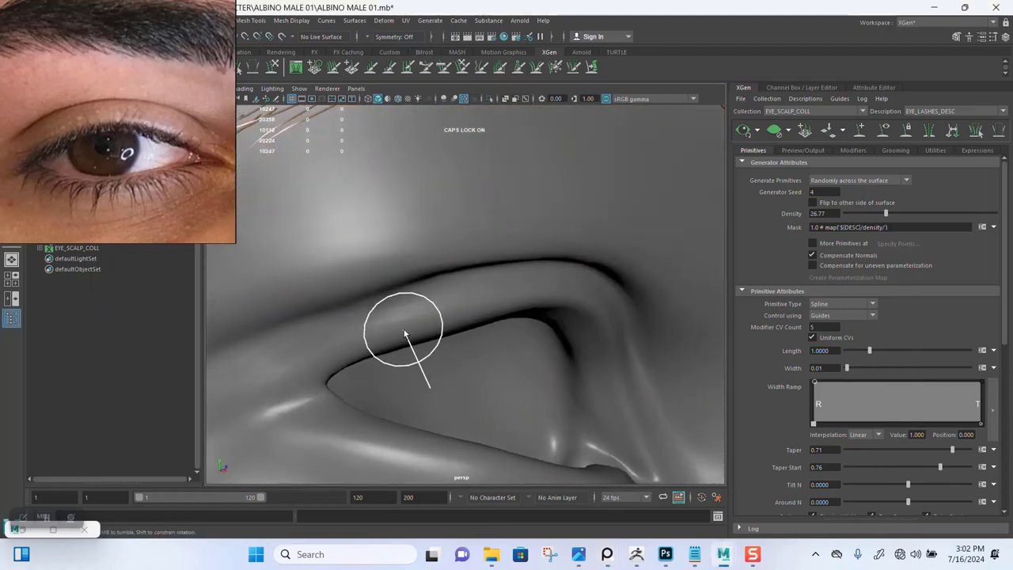
middle_click_drag(404, 331, 362, 343, "alt")
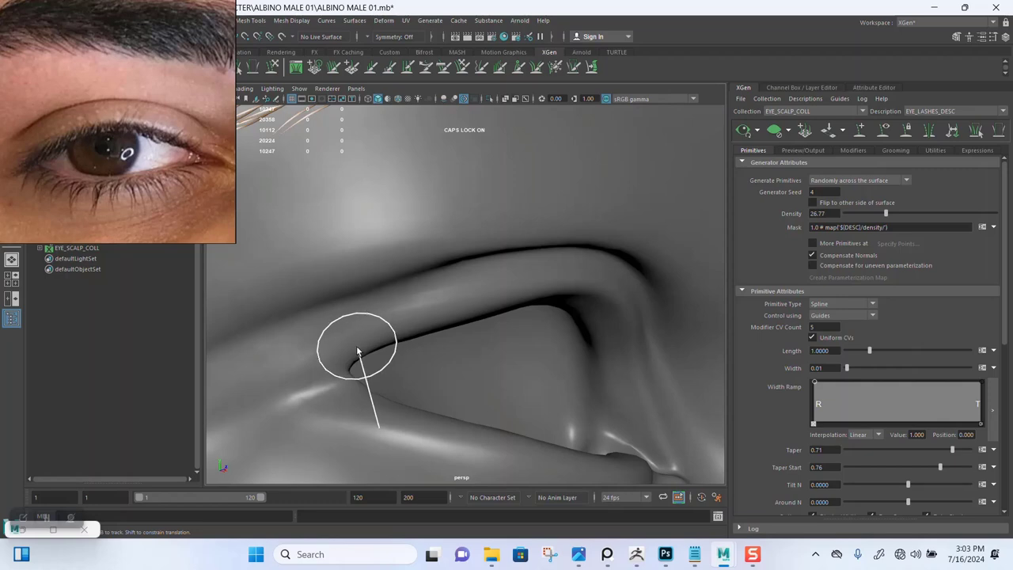
mouse_move(356, 350)
left_mouse_down("alt")
mouse_move(347, 334)
mouse_move(312, 325)
mouse_move(344, 330)
left_mouse_up("alt")
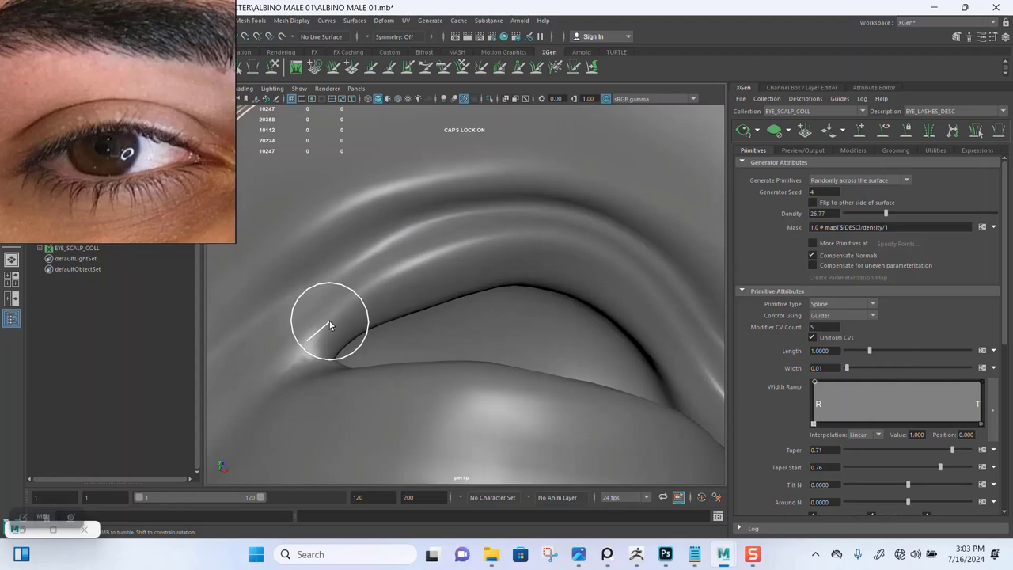
left_click(330, 325)
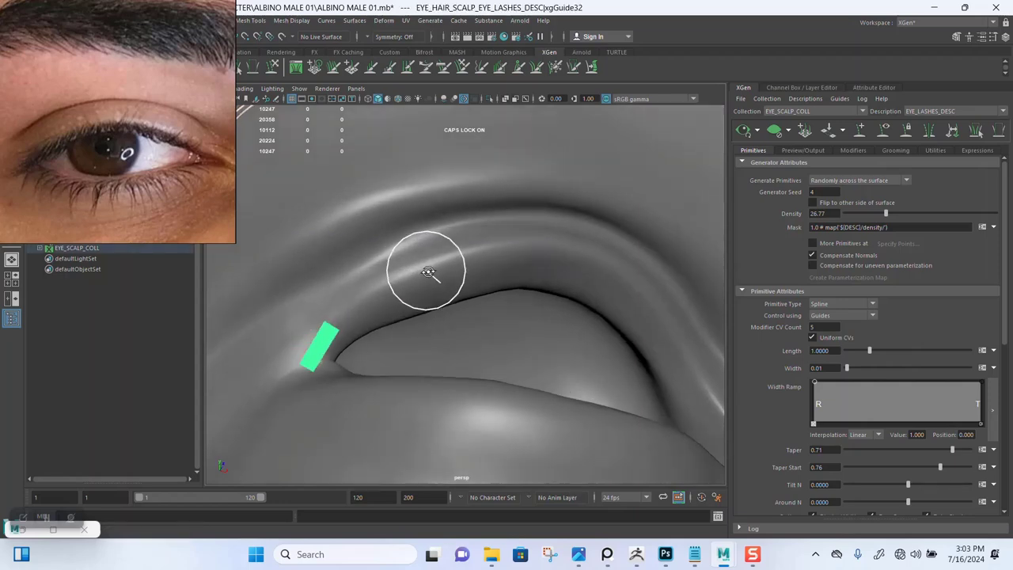
Add a lash guide at the inner eye corner and bend it upward into a curve
mouse_move(429, 272)
middle_mouse_down("alt")
mouse_move(452, 290)
mouse_move(571, 294)
mouse_move(561, 294)
middle_mouse_up("alt")
mouse_move(561, 294)
left_mouse_down("alt")
mouse_move(610, 296)
mouse_move(553, 288)
mouse_move(548, 277)
mouse_move(565, 317)
mouse_move(516, 294)
mouse_move(520, 267)
left_mouse_up("alt")
left_click(505, 278)
middle_click_drag(520, 267, 516, 286, "alt")
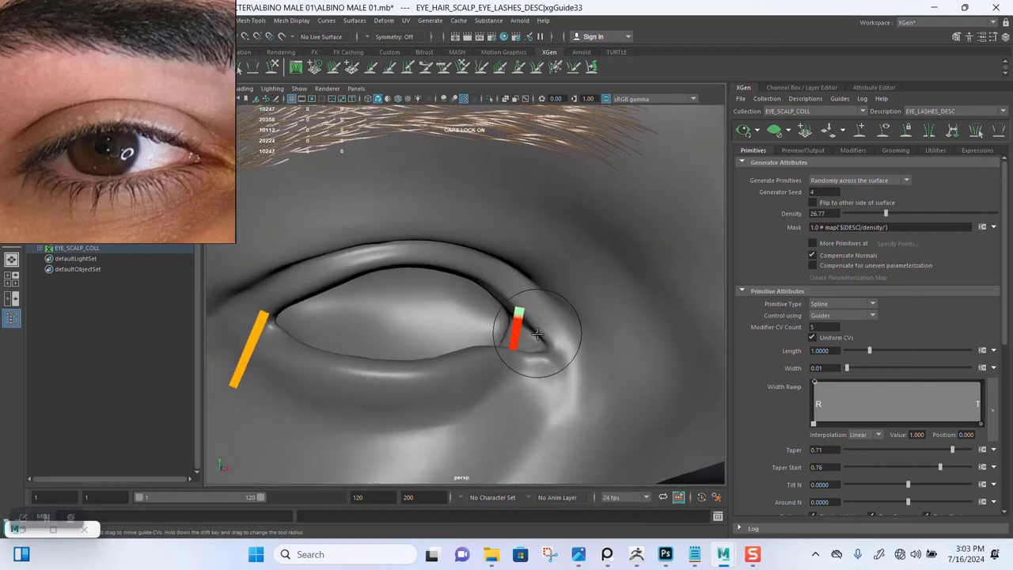
mouse_move(523, 333)
left_mouse_down("alt")
mouse_move(549, 328)
mouse_move(612, 365)
mouse_move(634, 198)
left_mouse_up("alt")
mouse_move(529, 328)
left_mouse_down("alt")
mouse_move(536, 351)
mouse_move(615, 373)
left_mouse_up("alt")
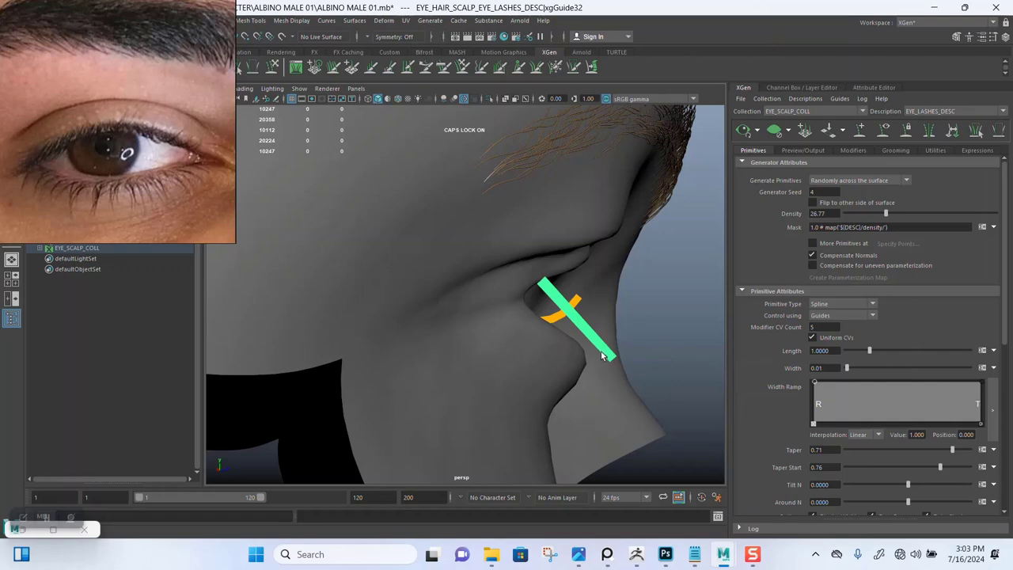
mouse_move(604, 354)
left_mouse_down()
mouse_move(642, 190)
mouse_move(532, 328)
mouse_move(543, 340)
mouse_move(520, 283)
mouse_move(389, 208)
mouse_move(312, 249)
mouse_move(303, 227)
mouse_move(272, 228)
left_mouse_up()
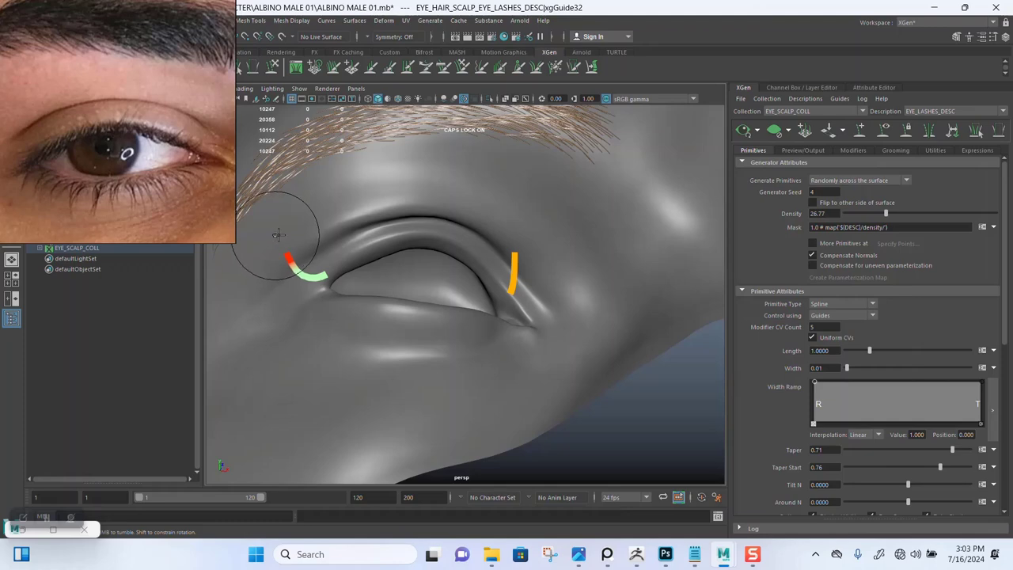
Rotate the inner-corner guide so it follows the eyelid line
key("w")
left_click_drag(414, 316, 498, 334, "alt")
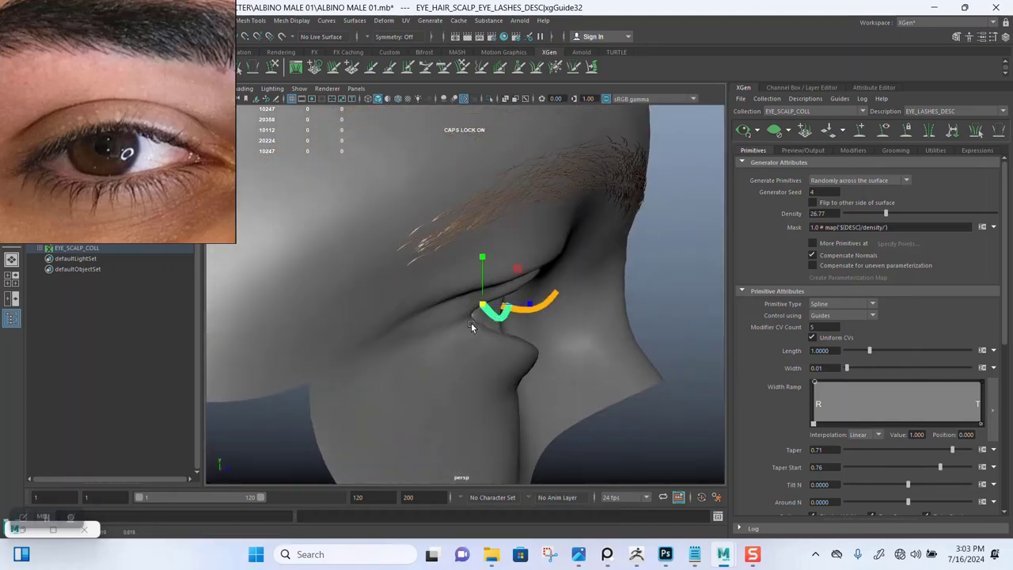
key("y")
left_click_drag(486, 342, 554, 289, "alt")
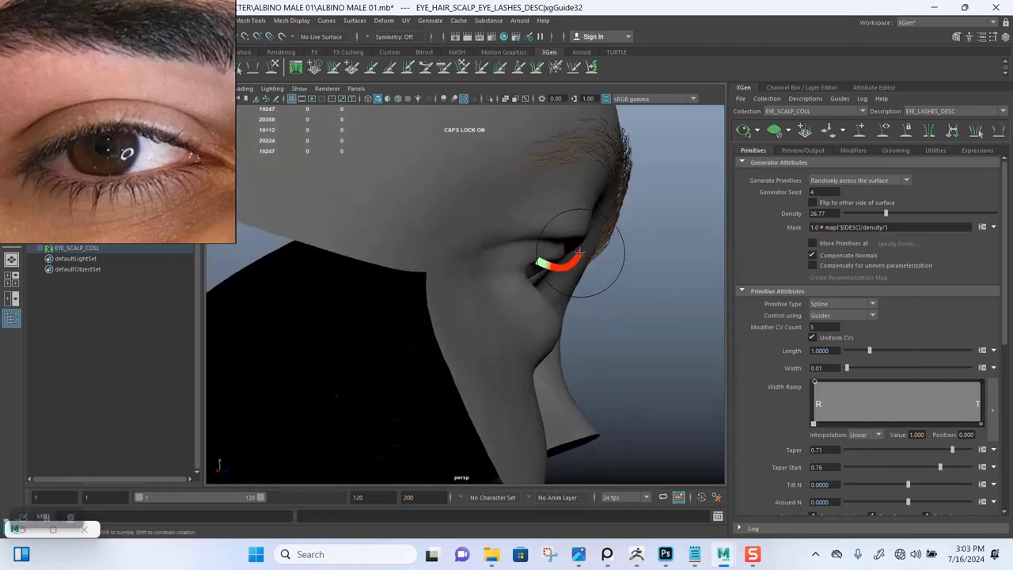
mouse_move(577, 253)
left_mouse_down("alt")
mouse_move(465, 312)
mouse_move(507, 305)
left_mouse_up("alt")
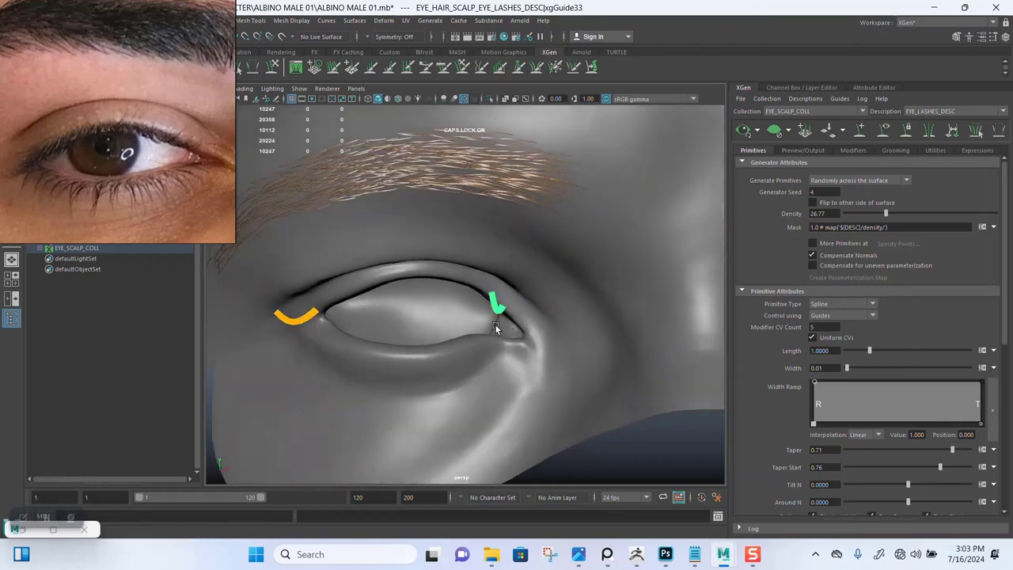
key("e")
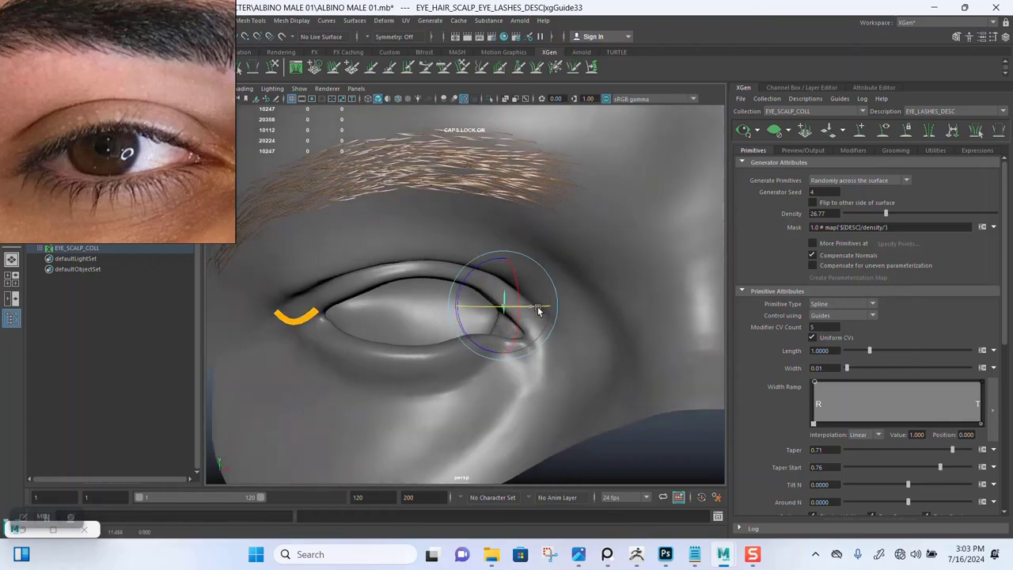
mouse_move(532, 307)
left_mouse_down()
mouse_move(557, 308)
mouse_move(511, 309)
left_mouse_up()
key("q")
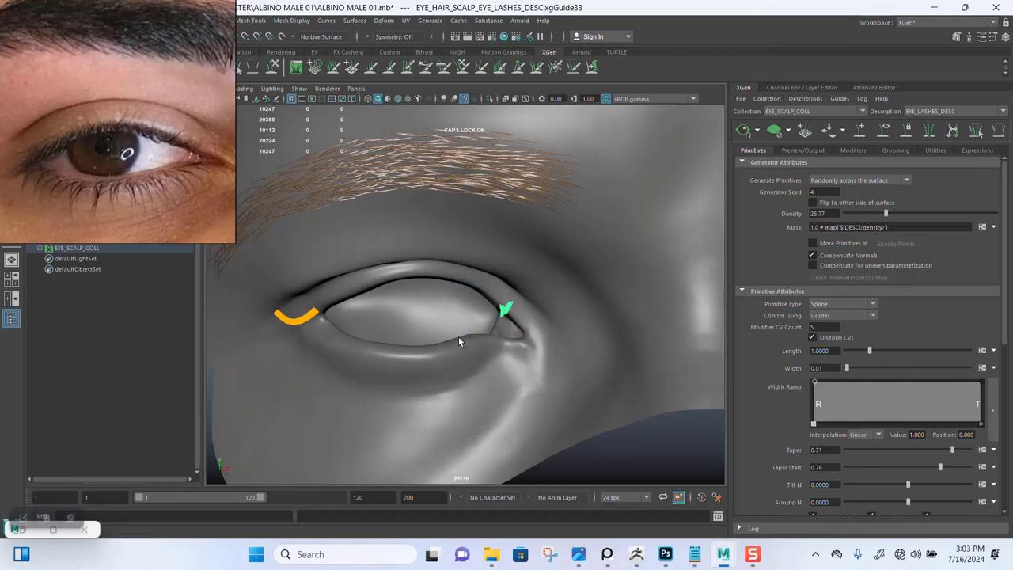
Move the inner-corner guide into place on the lid, checking it from several angles
mouse_move(464, 340)
left_mouse_down("alt")
mouse_move(533, 317)
mouse_move(527, 305)
mouse_move(501, 309)
left_mouse_up("alt")
key("w")
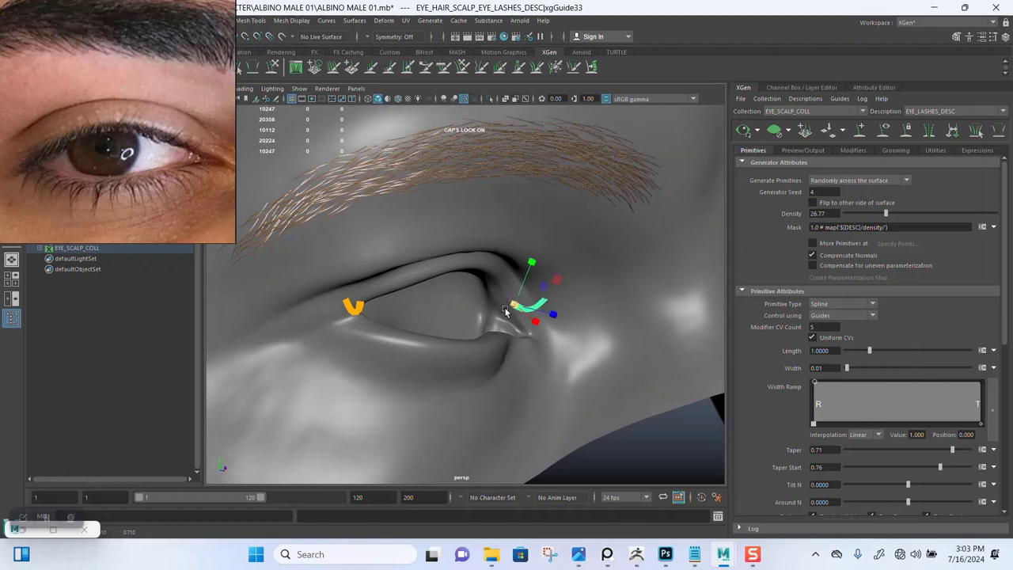
mouse_move(495, 303)
left_mouse_down("alt")
mouse_move(395, 312)
mouse_move(446, 289)
mouse_move(437, 338)
mouse_move(415, 269)
mouse_move(562, 205)
left_mouse_up("alt")
left_click_drag(706, 201, 586, 340, "alt")
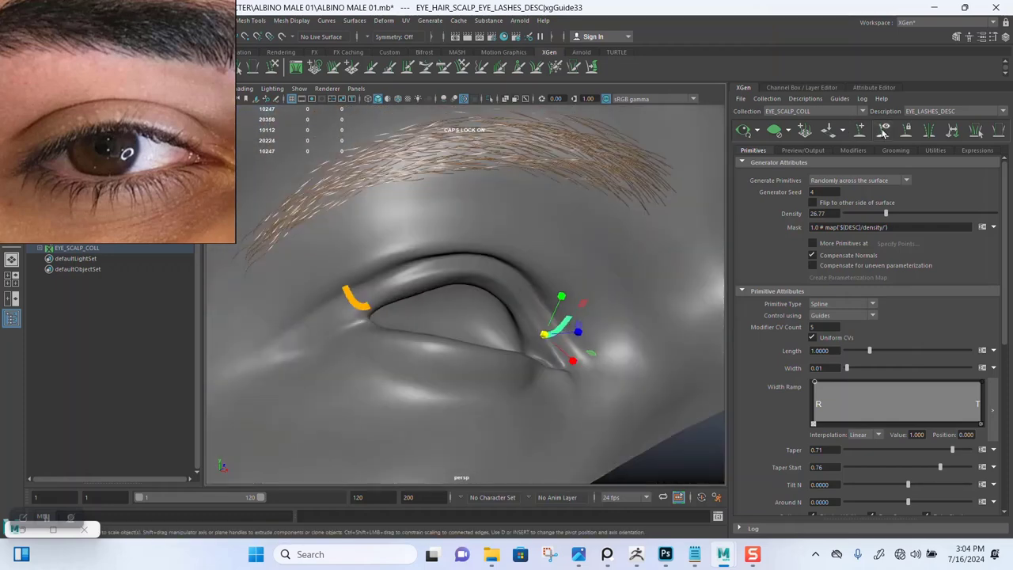
left_click(827, 130)
left_click_drag(518, 289, 535, 301, "alt")
Orbit and pan around the eye to view the upper lid, lower lid and corner
middle_click_drag(568, 259, 490, 230, "alt")
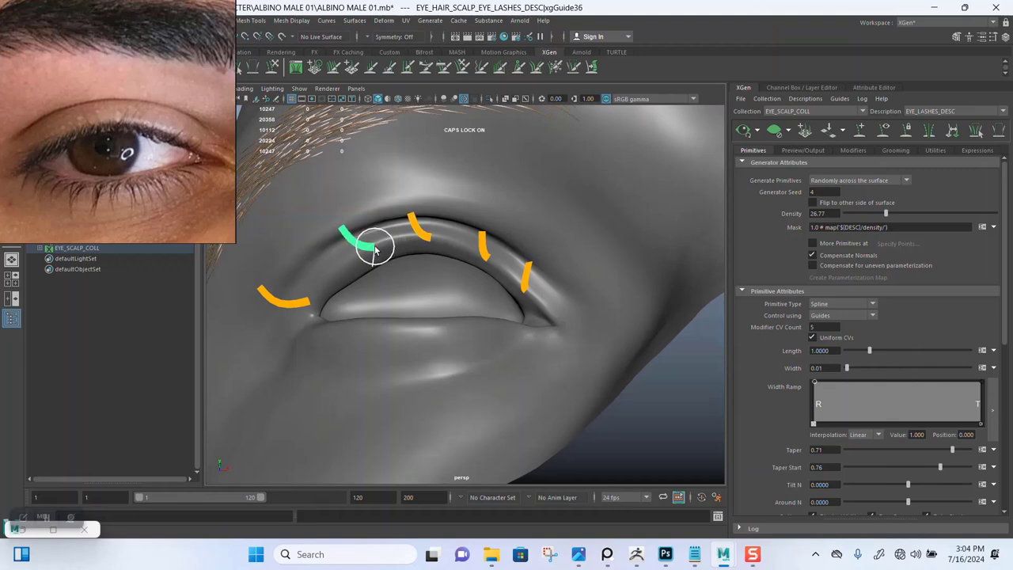
mouse_move(394, 250)
left_mouse_down("alt")
mouse_move(494, 245)
mouse_move(536, 266)
mouse_move(473, 276)
mouse_move(498, 248)
mouse_move(486, 214)
mouse_move(488, 233)
mouse_move(501, 215)
mouse_move(494, 260)
mouse_move(468, 266)
mouse_move(480, 245)
mouse_move(462, 276)
mouse_move(430, 264)
mouse_move(407, 226)
left_mouse_up("alt")
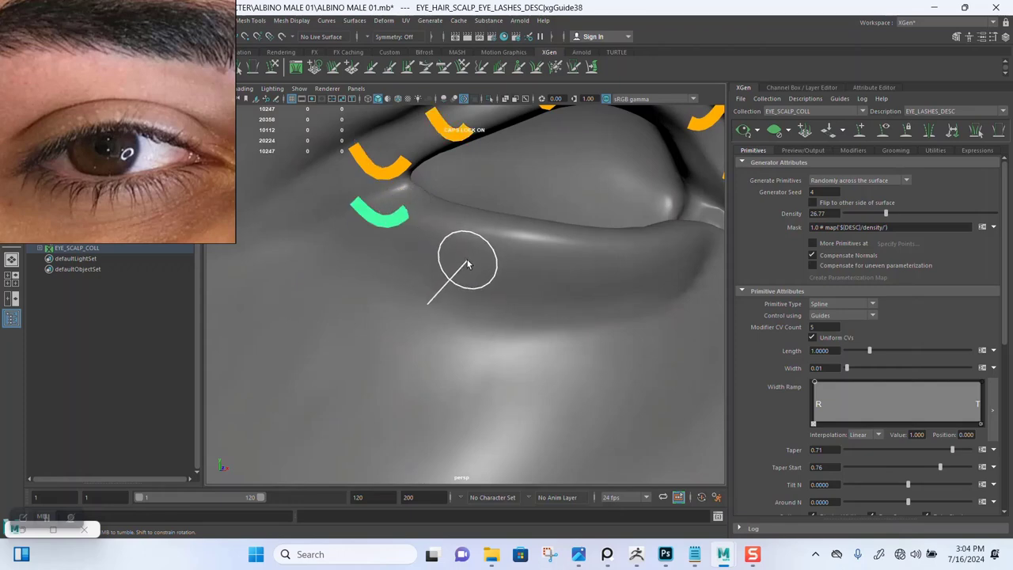
mouse_move(437, 174)
left_mouse_down("alt")
mouse_move(493, 227)
mouse_move(492, 255)
left_mouse_up("alt")
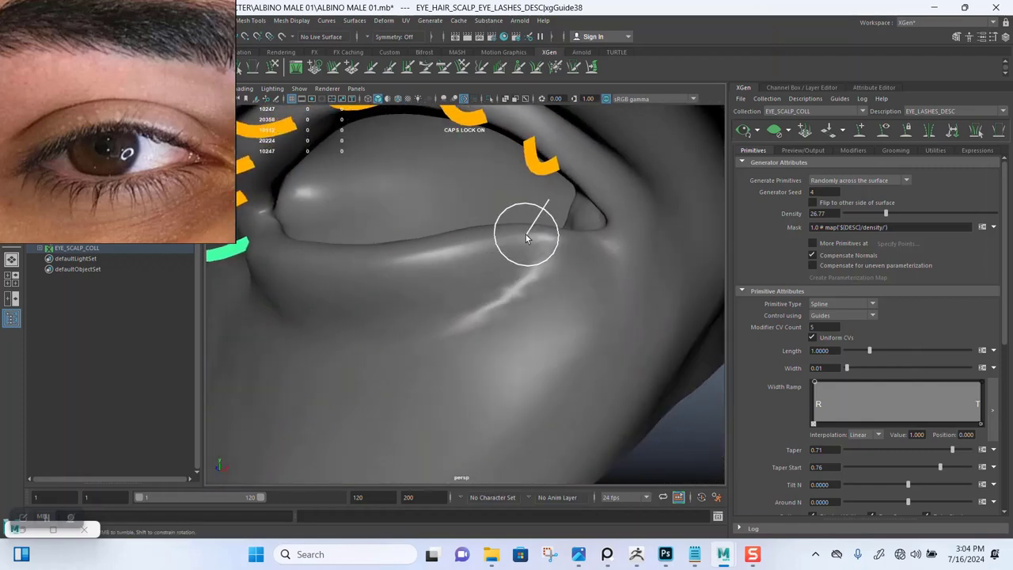
mouse_move(526, 237)
left_mouse_down("alt")
mouse_move(556, 297)
mouse_move(515, 267)
mouse_move(552, 270)
left_mouse_up("alt")
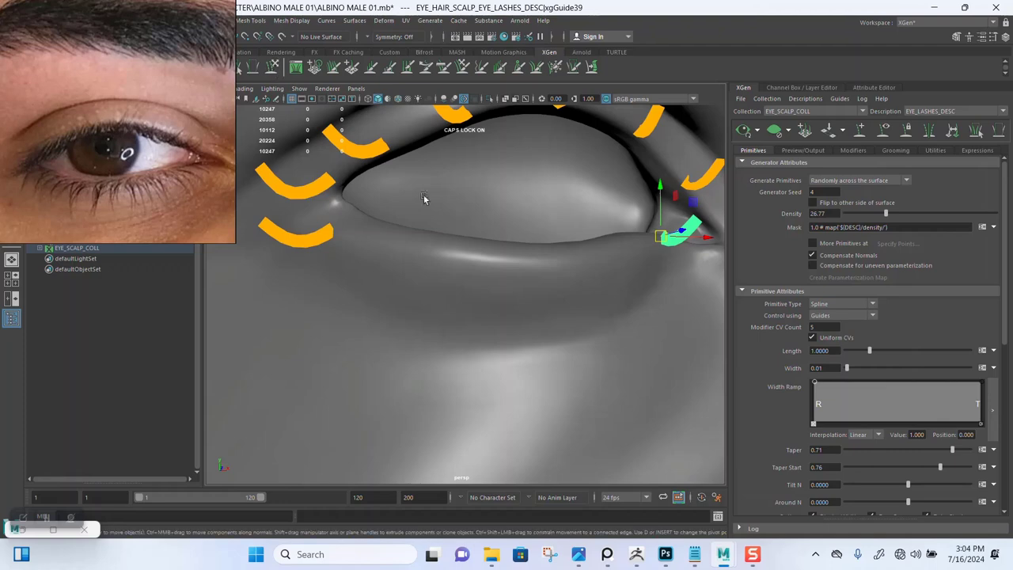
middle_click_drag(423, 194, 422, 177, "alt")
mouse_move(424, 177)
left_mouse_down("alt")
mouse_move(507, 181)
mouse_move(522, 222)
left_mouse_up("alt")
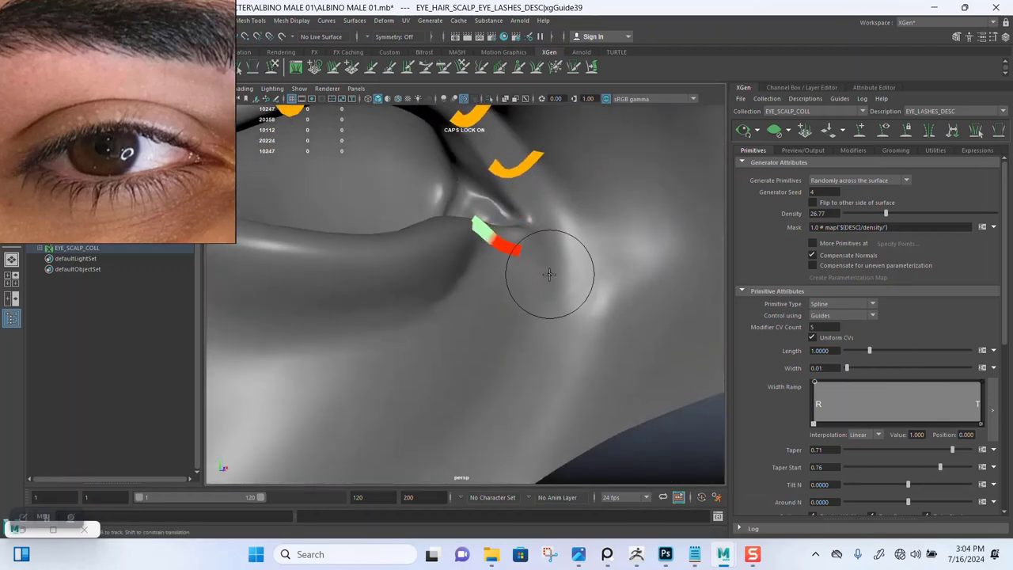
Bend the lower-lid corner guide downward and select it to reposition its tip
left_click_drag(512, 291, 553, 241, "alt")
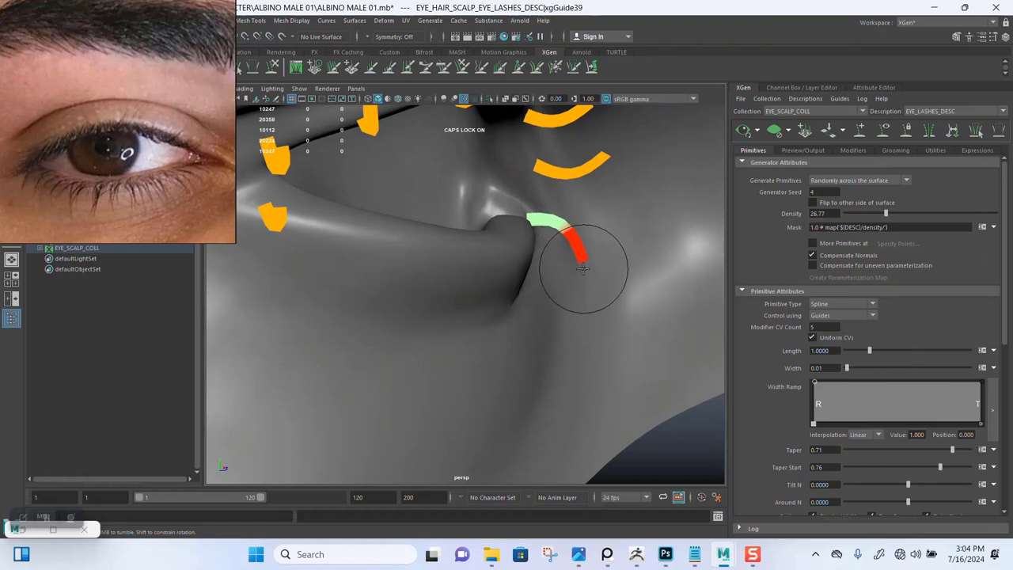
mouse_move(580, 260)
left_mouse_down("alt")
mouse_move(380, 254)
mouse_move(493, 231)
mouse_move(430, 227)
left_mouse_up("alt")
middle_click_drag(430, 227, 481, 220, "alt")
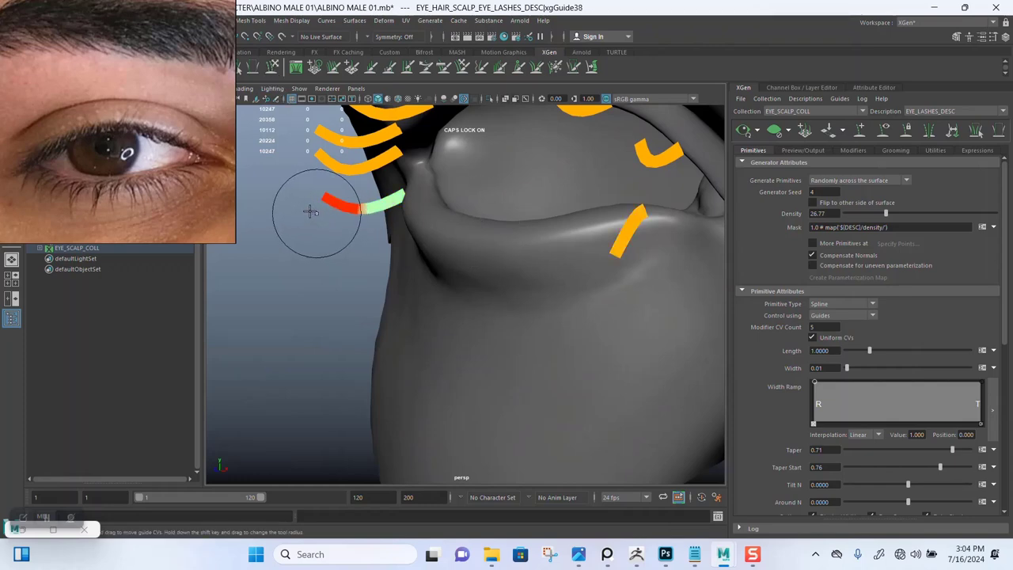
mouse_move(305, 214)
left_mouse_down()
mouse_move(340, 245)
mouse_move(493, 233)
mouse_move(531, 242)
mouse_move(463, 277)
mouse_move(452, 226)
mouse_move(431, 247)
mouse_move(549, 247)
mouse_move(530, 265)
mouse_move(423, 245)
mouse_move(369, 262)
mouse_move(418, 233)
left_mouse_up()
left_click(417, 197)
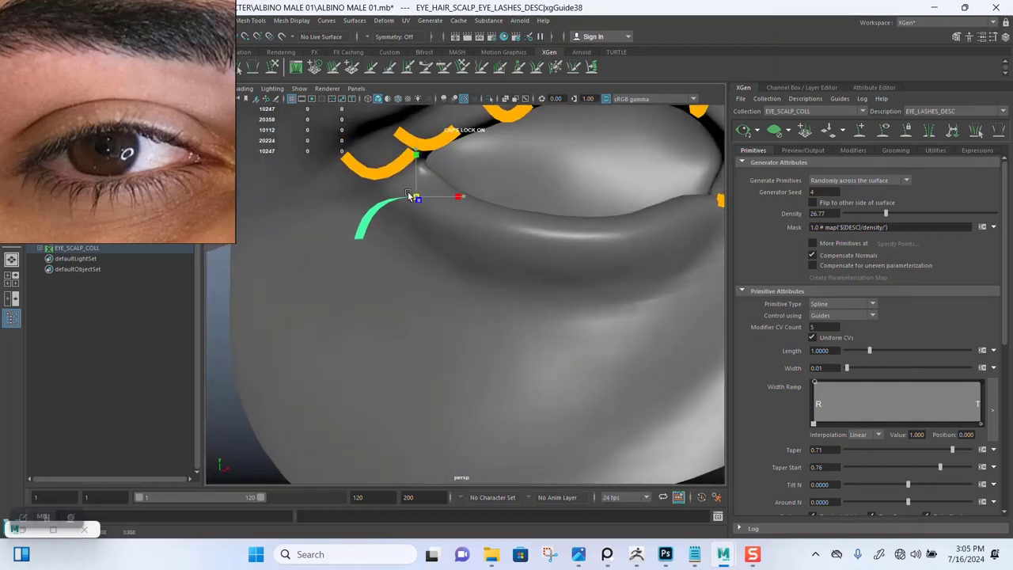
mouse_move(399, 195)
left_mouse_down("alt")
mouse_move(540, 240)
mouse_move(459, 237)
mouse_move(380, 268)
left_mouse_up("alt")
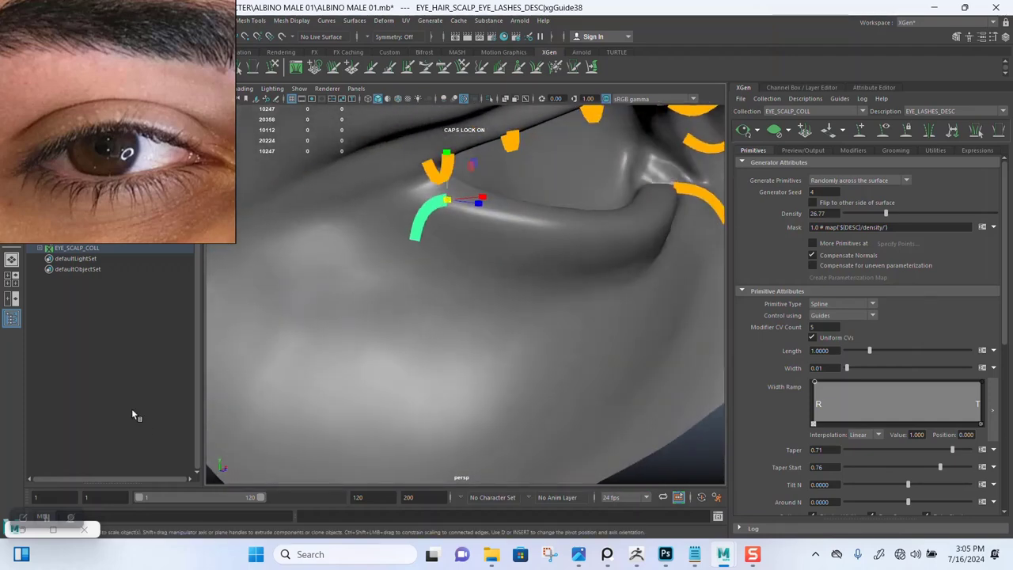
mouse_move(472, 361)
left_mouse_down("alt")
mouse_move(574, 314)
mouse_move(494, 341)
mouse_move(453, 315)
mouse_move(464, 304)
left_mouse_up("alt")
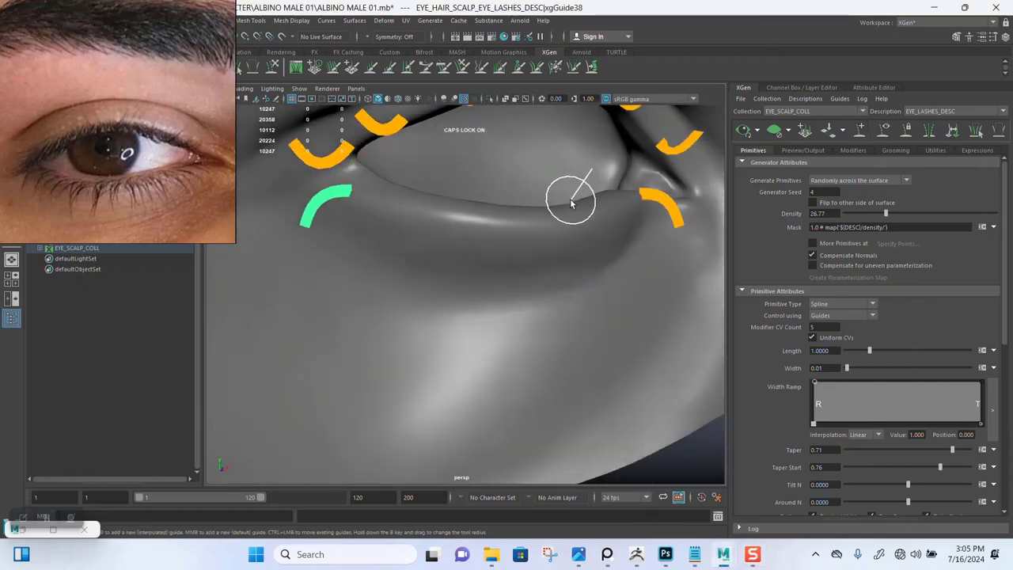
Add five lash guides in a row along the lower eyelid
mouse_move(570, 204)
left_mouse_down("alt")
mouse_move(459, 230)
mouse_move(419, 179)
left_mouse_up("alt")
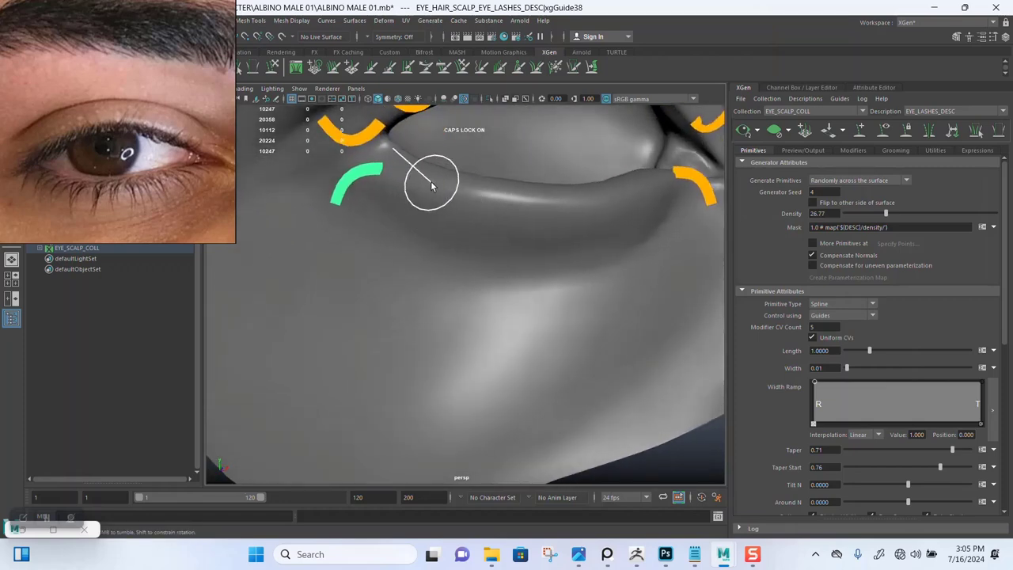
left_click(433, 183)
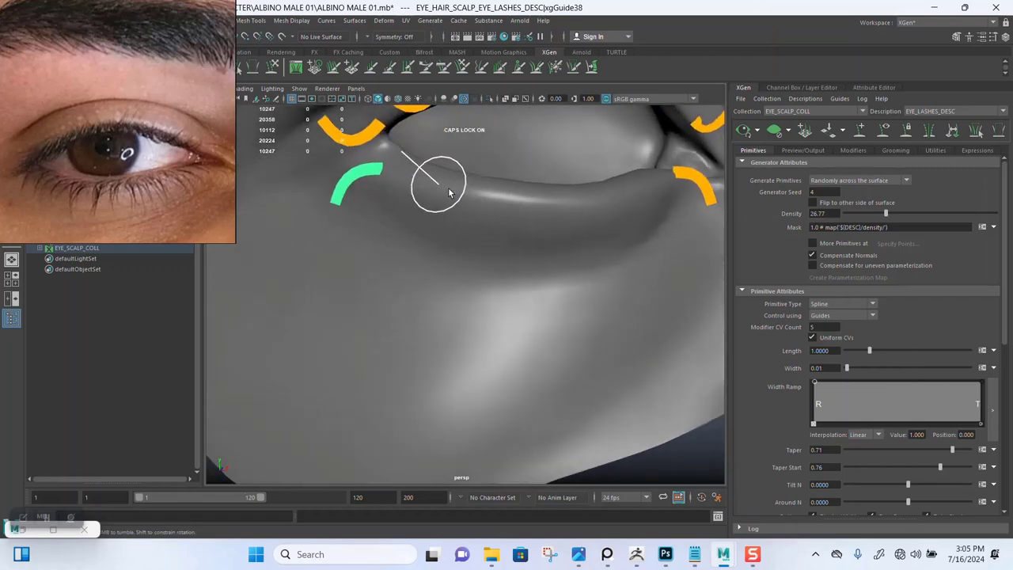
left_click(519, 204)
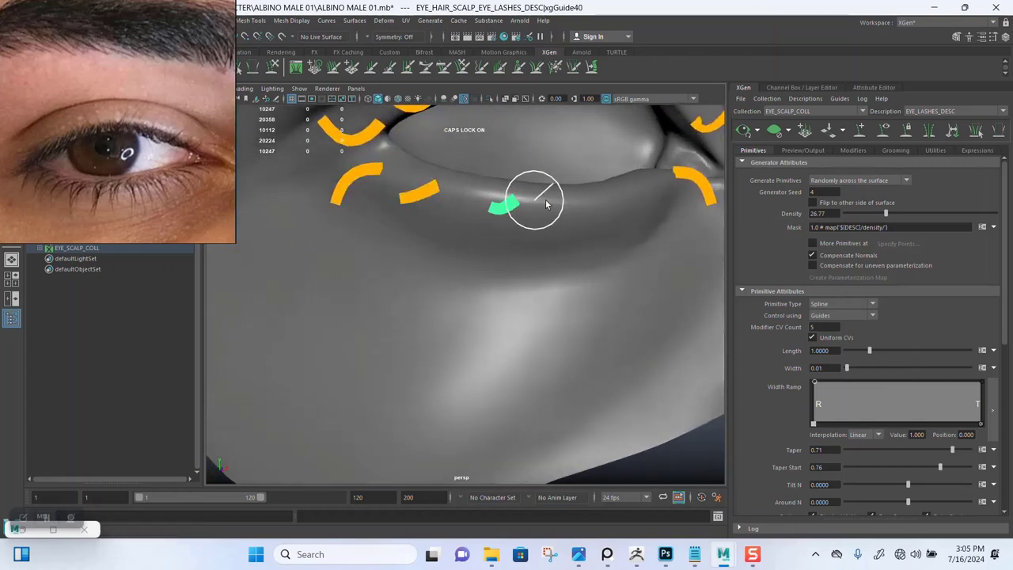
left_click(604, 202)
left_click(622, 202)
left_click(656, 182)
Select three of the new lower-lid guides and view them in side profile
mouse_move(656, 182)
left_mouse_down("alt")
mouse_move(559, 237)
mouse_move(619, 232)
mouse_move(607, 253)
left_mouse_up("alt")
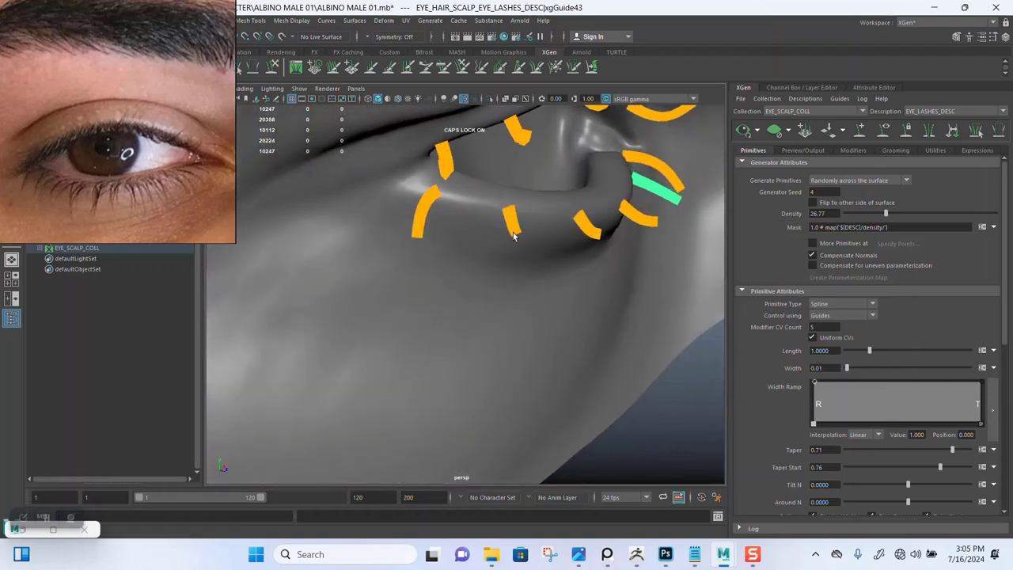
mouse_move(513, 236)
left_mouse_down("alt")
mouse_move(525, 235)
mouse_move(518, 248)
mouse_move(442, 246)
left_mouse_up("alt")
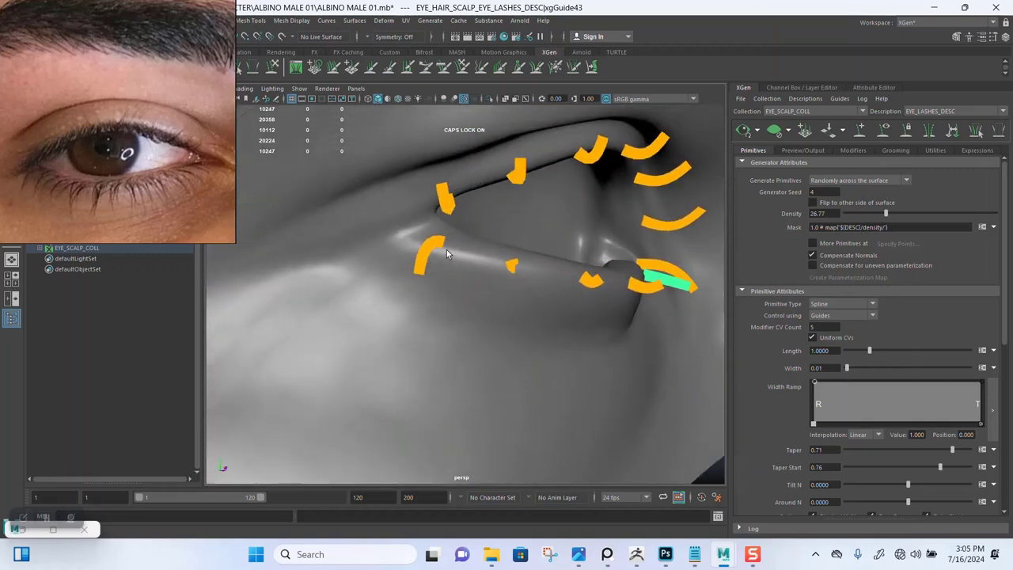
mouse_move(519, 179)
left_mouse_down("alt")
mouse_move(499, 267)
mouse_move(540, 271)
left_mouse_up("alt")
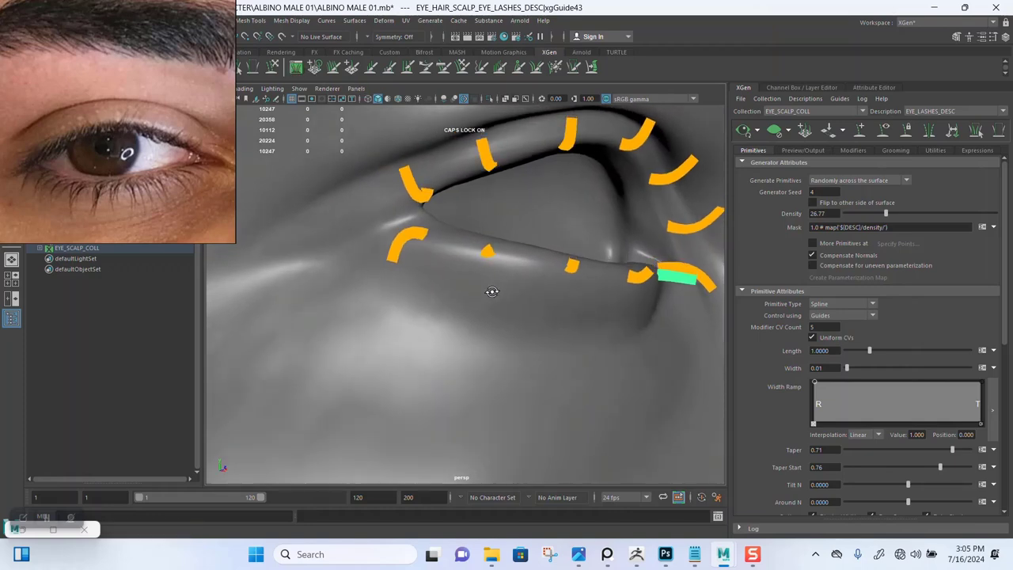
left_click_drag(488, 290, 486, 281, "alt")
left_click_drag(643, 368, 643, 366)
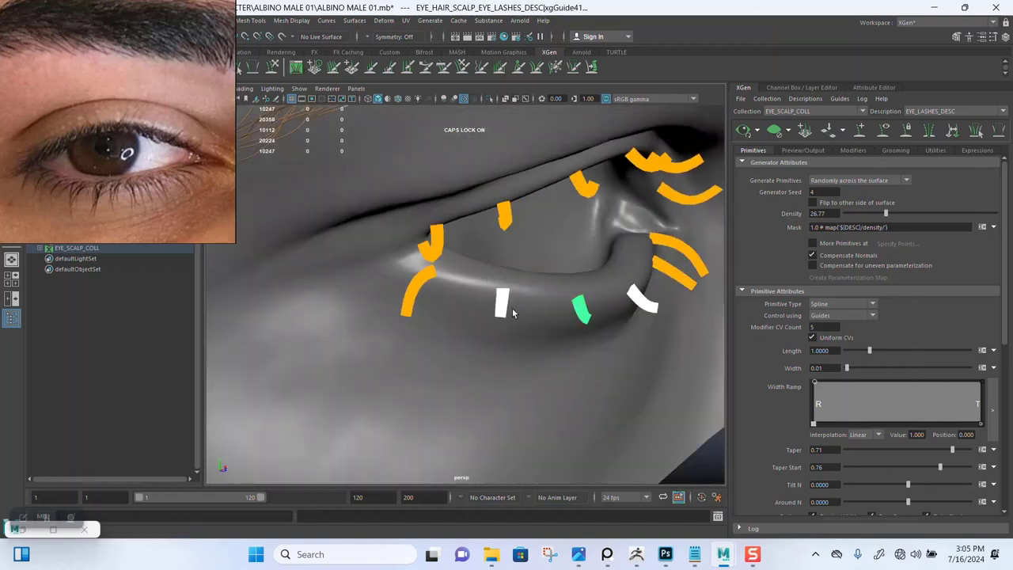
mouse_move(493, 301)
left_mouse_down("alt")
mouse_move(588, 299)
mouse_move(516, 253)
mouse_move(534, 309)
left_mouse_up("alt")
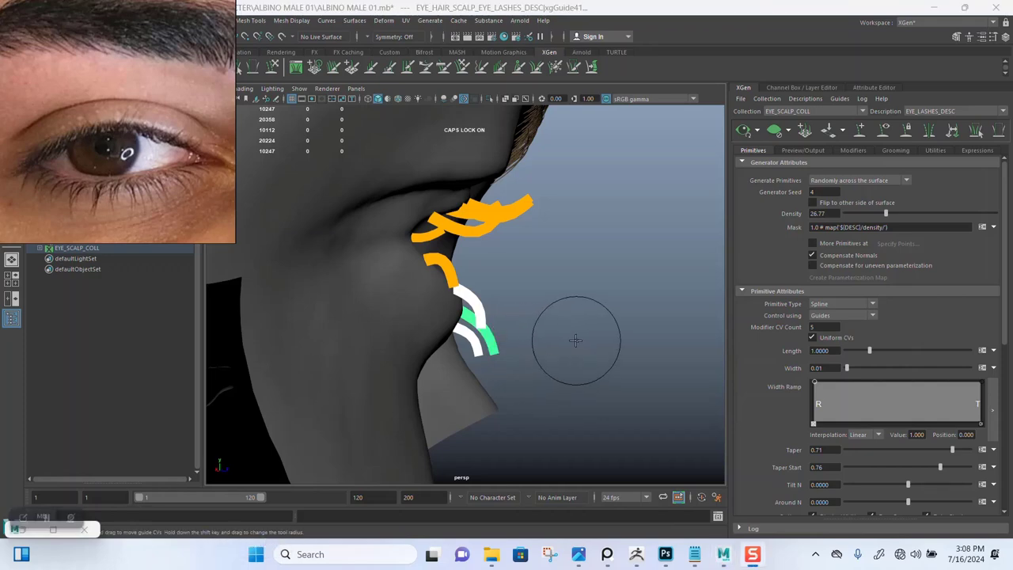
Select the small lower-lid guide and move in close on the lower lashes
mouse_move(576, 341)
left_mouse_down("alt")
mouse_move(538, 335)
mouse_move(572, 357)
mouse_move(481, 362)
mouse_move(529, 365)
left_mouse_up("alt")
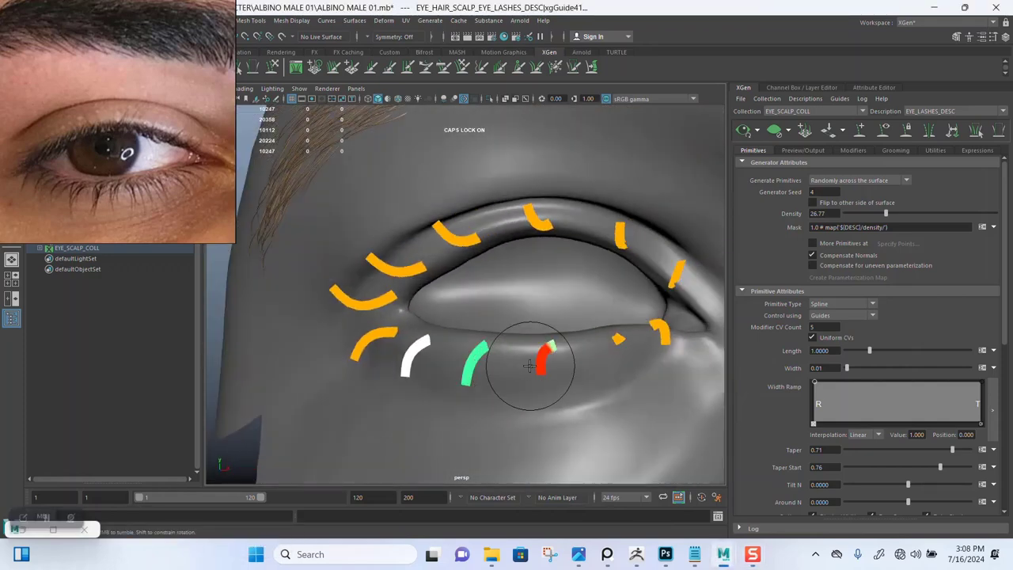
left_click_drag(625, 372, 604, 382)
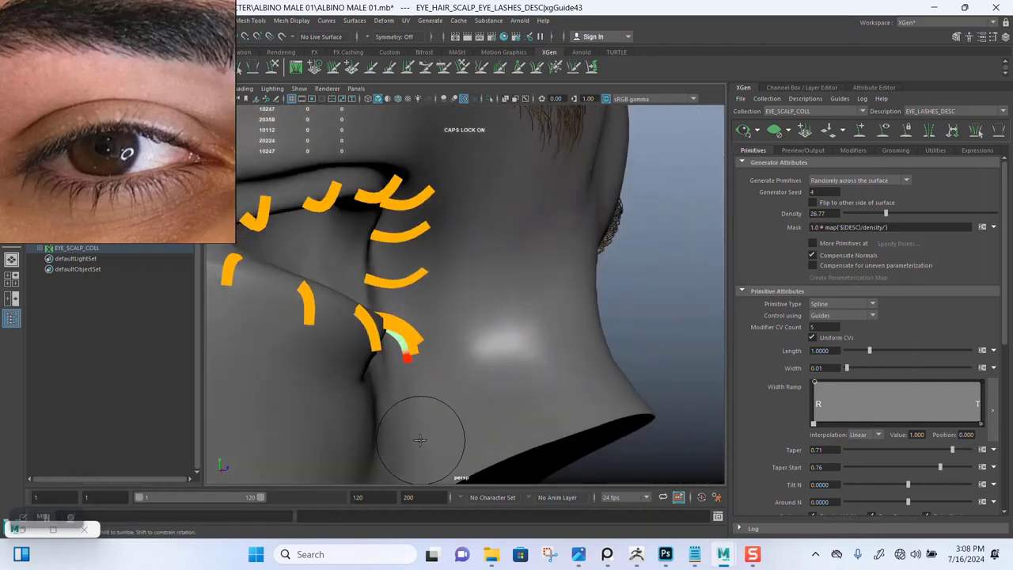
mouse_move(420, 440)
left_mouse_down("alt")
mouse_move(446, 367)
mouse_move(483, 340)
mouse_move(513, 347)
left_mouse_up("alt")
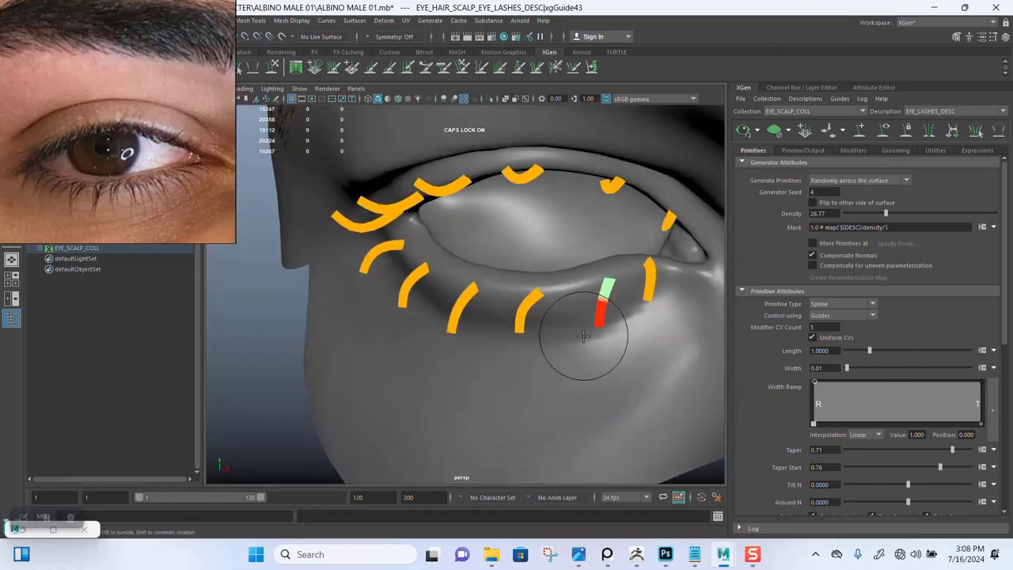
left_click_drag(596, 336, 452, 380, "alt")
right_click_drag(452, 380, 493, 396, "alt")
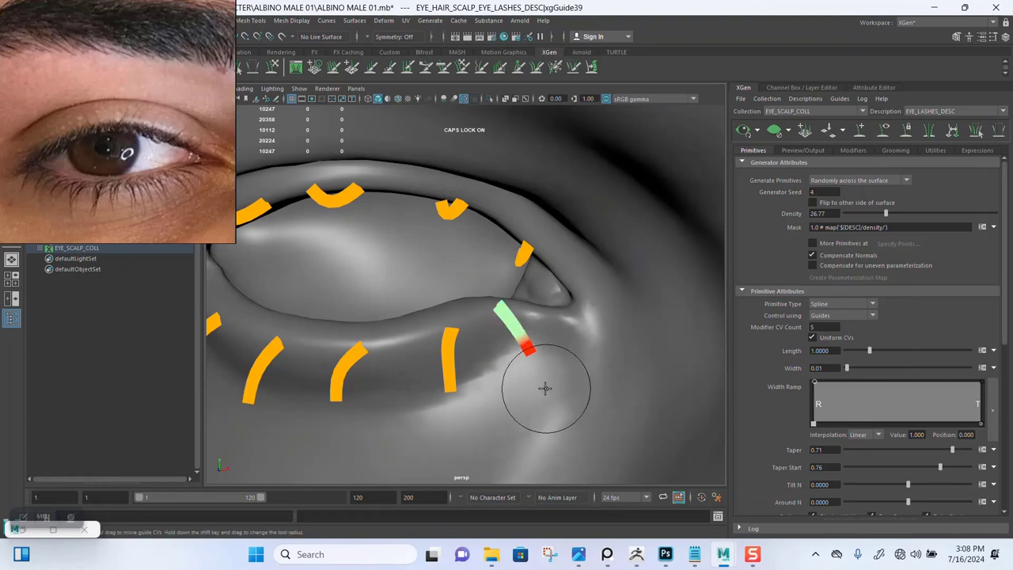
Inspect the lid guide curves from below, the front and above
scroll(550, 387, "down", 3)
mouse_move(554, 385)
left_mouse_down("alt")
mouse_move(543, 362)
mouse_move(480, 354)
mouse_move(515, 359)
left_mouse_up("alt")
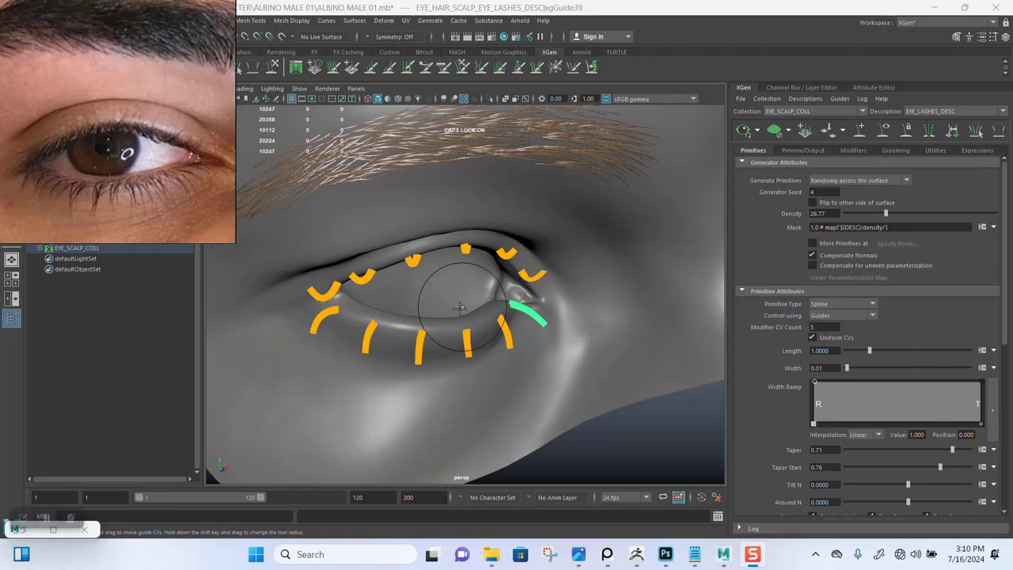
mouse_move(460, 307)
left_mouse_down("alt")
mouse_move(430, 361)
mouse_move(418, 327)
mouse_move(475, 289)
mouse_move(595, 350)
mouse_move(614, 346)
mouse_move(575, 377)
mouse_move(586, 419)
mouse_move(561, 362)
mouse_move(549, 369)
mouse_move(577, 385)
left_mouse_up("alt")
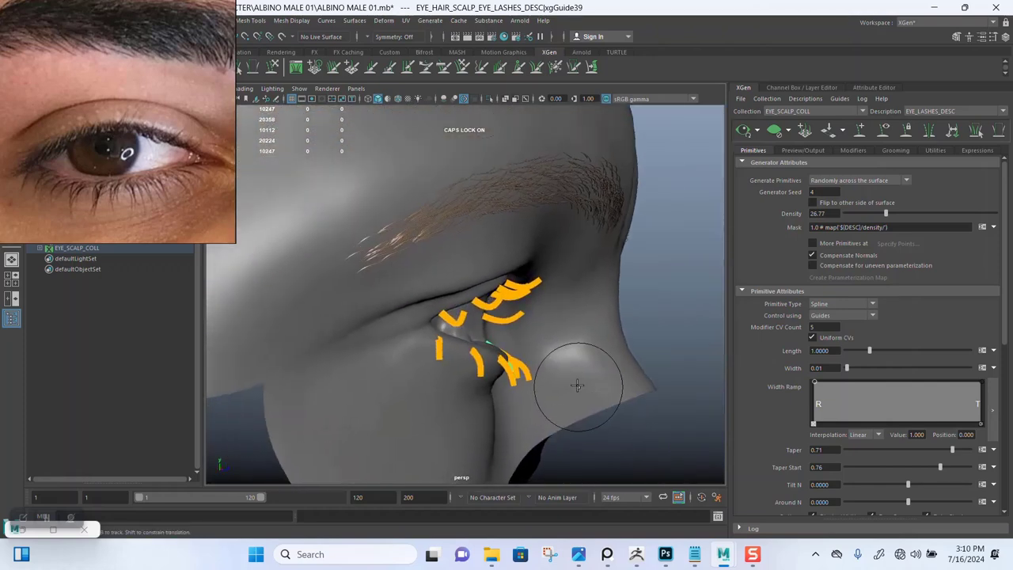
mouse_move(540, 348)
left_mouse_down("alt")
mouse_move(549, 364)
mouse_move(464, 357)
mouse_move(482, 362)
mouse_move(463, 382)
mouse_move(481, 354)
mouse_move(381, 354)
left_mouse_up("alt")
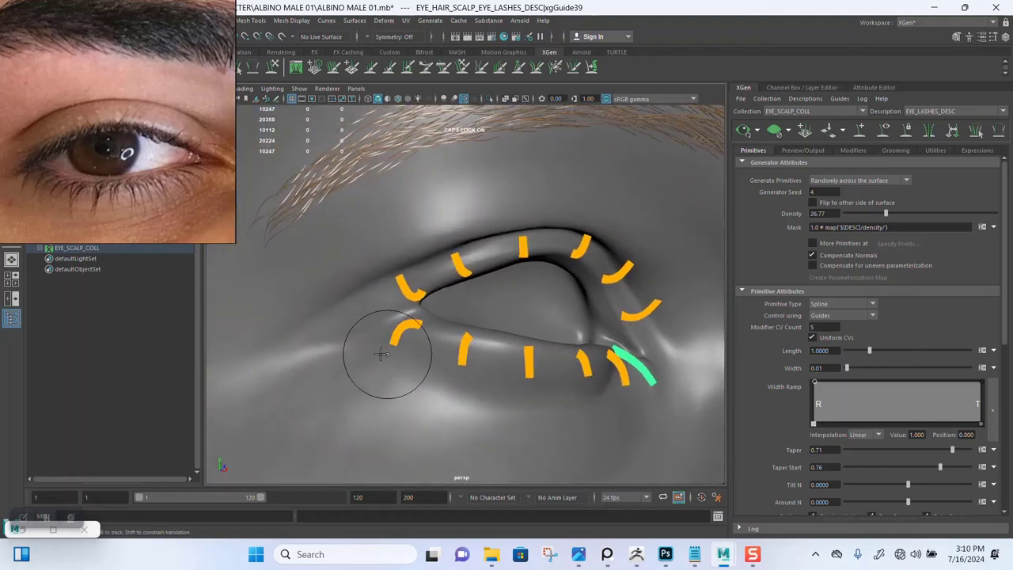
mouse_move(448, 353)
left_mouse_down("alt")
mouse_move(396, 366)
mouse_move(430, 385)
mouse_move(424, 340)
left_mouse_up("alt")
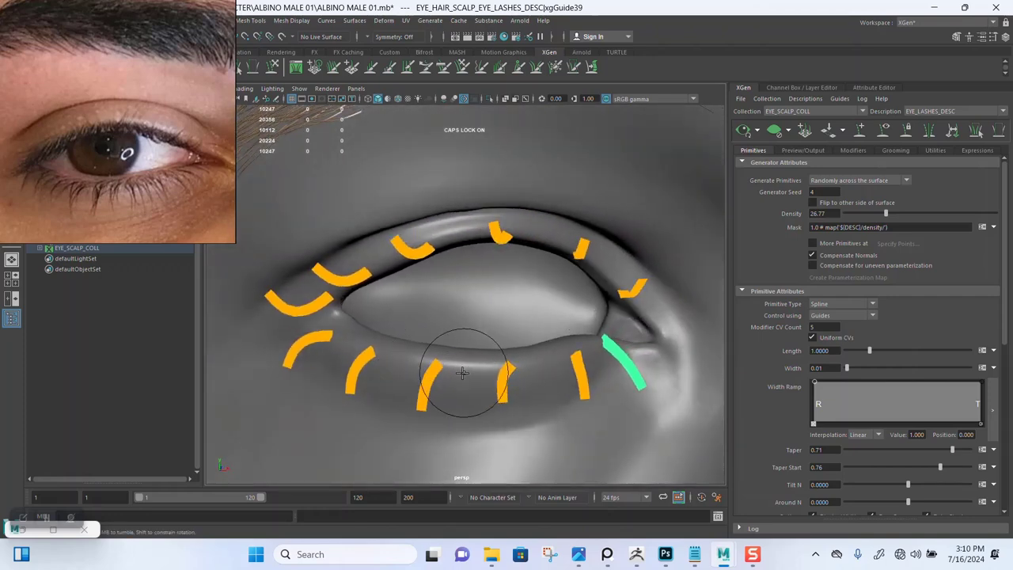
left_click_drag(463, 373, 458, 295, "alt")
mouse_move(478, 216)
left_mouse_down("alt")
mouse_move(473, 276)
mouse_move(536, 276)
mouse_move(528, 287)
mouse_move(521, 270)
mouse_move(502, 282)
mouse_move(482, 317)
mouse_move(486, 283)
mouse_move(501, 268)
left_mouse_up("alt")
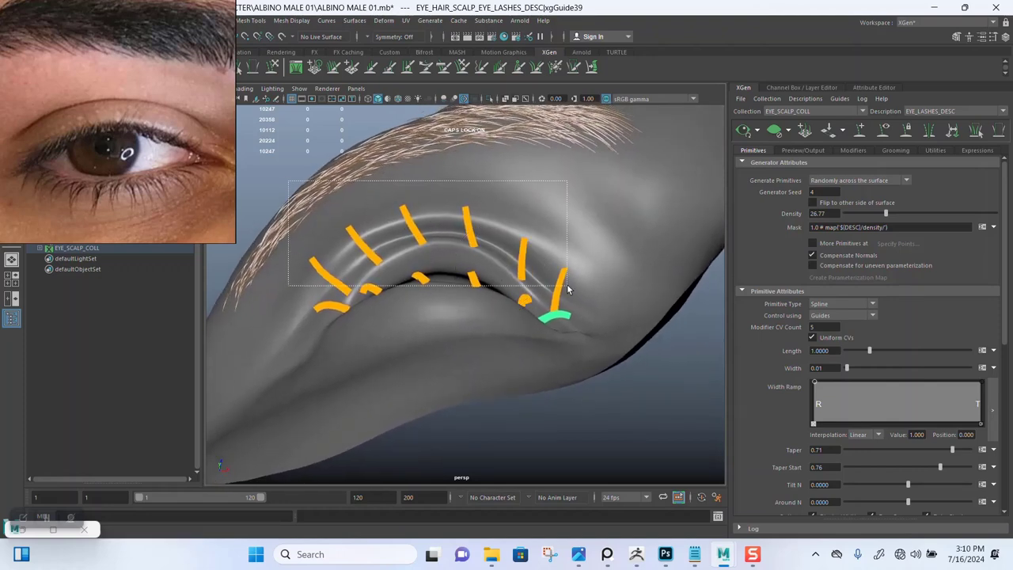
Select the upper-lid guides, rotate them to a new angle, then clear the selection
left_click_drag(434, 257, 573, 255)
mouse_move(471, 318)
left_mouse_down("alt")
mouse_move(476, 368)
mouse_move(467, 273)
left_mouse_up("alt")
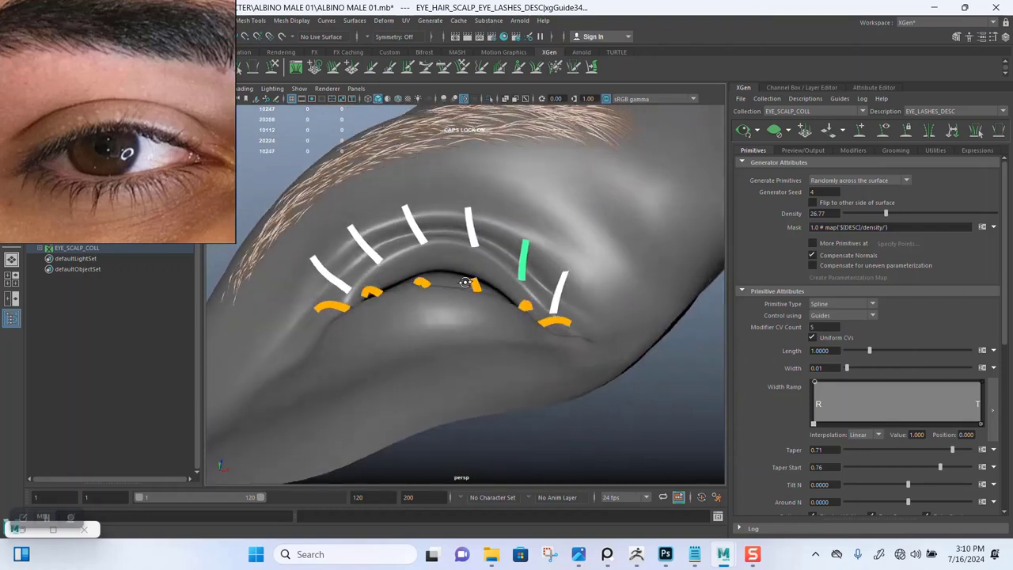
key("e")
left_click_drag(551, 237, 564, 243)
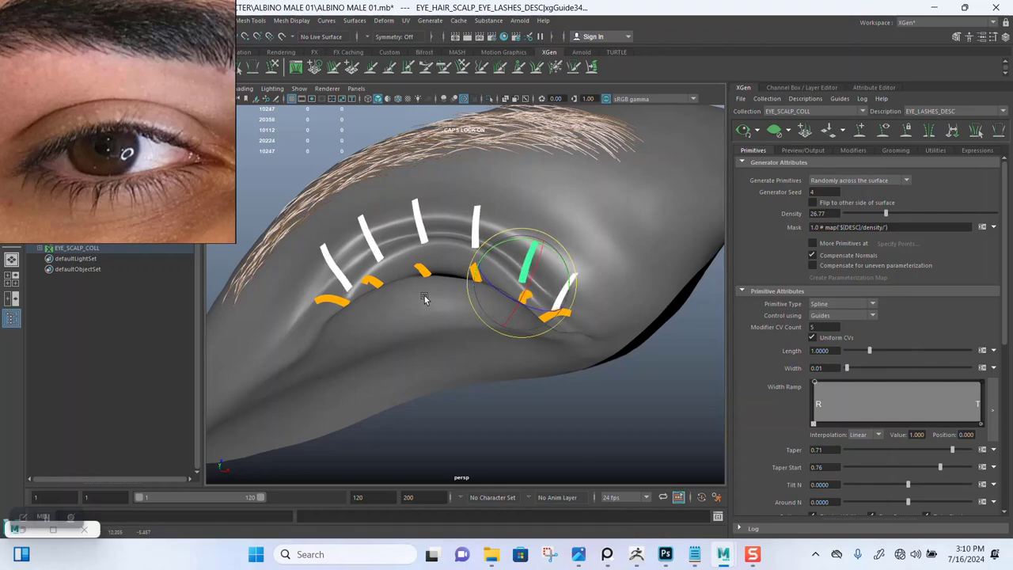
mouse_move(425, 297)
left_mouse_down("alt")
mouse_move(565, 246)
mouse_move(610, 426)
mouse_move(543, 349)
left_mouse_up("alt")
left_click(610, 426)
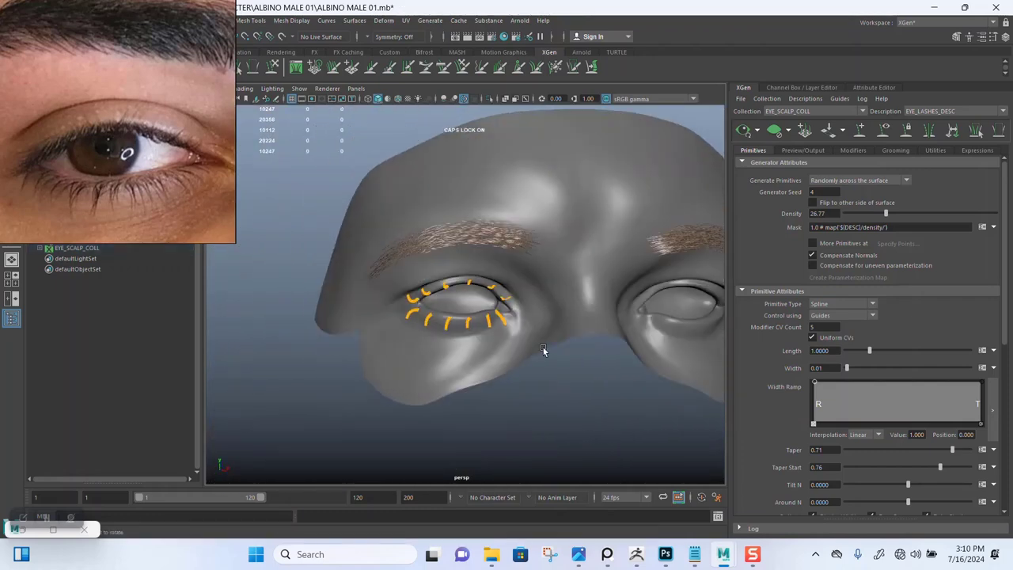
Select the lash guides, then pick a single lower-lid guide on the other eye
left_click_drag(541, 409, 650, 225)
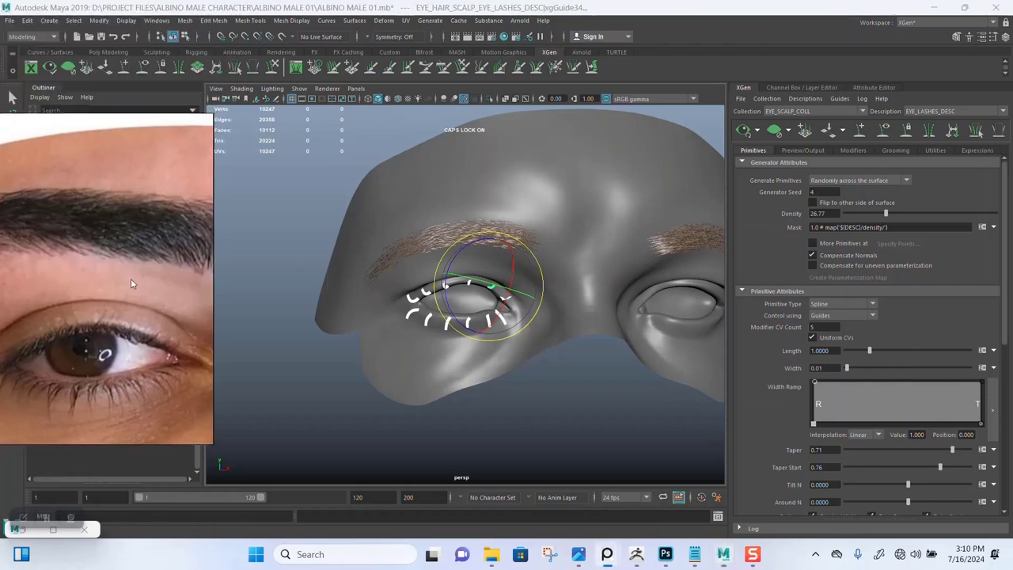
left_click(417, 173)
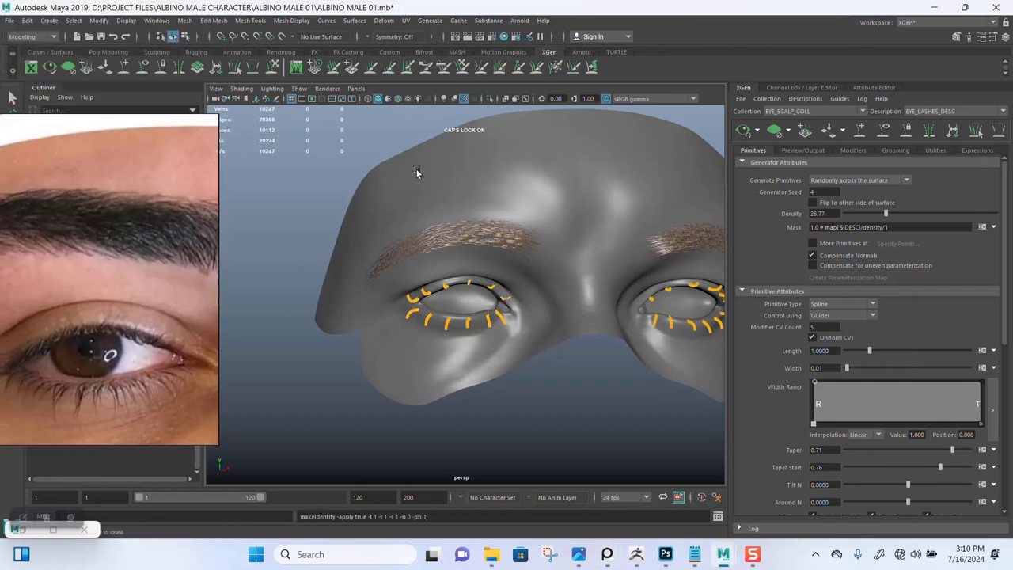
mouse_move(554, 302)
left_mouse_down("alt")
mouse_move(611, 290)
mouse_move(527, 303)
mouse_move(484, 258)
mouse_move(505, 290)
mouse_move(525, 280)
left_mouse_up("alt")
scroll(507, 285, "up", 3)
scroll(523, 280, "down", 2)
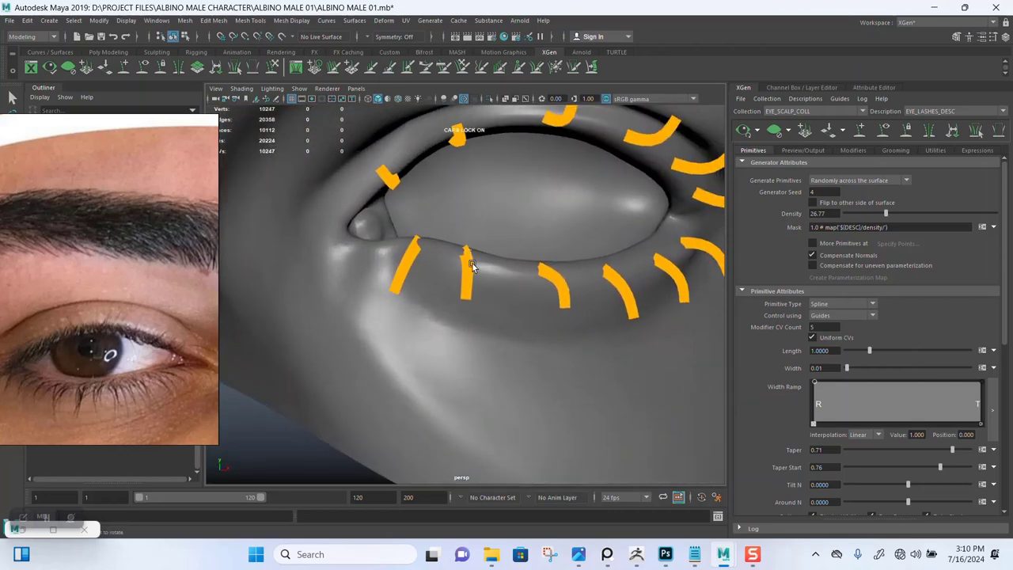
left_click(463, 265)
Bend the inner-corner lash guide down and left with the Sculpt Guides brush
mouse_move(441, 249)
left_mouse_down("alt")
mouse_move(355, 243)
mouse_move(494, 226)
mouse_move(429, 242)
mouse_move(475, 317)
mouse_move(430, 339)
mouse_move(445, 331)
left_mouse_up("alt")
key("q")
left_click_drag(445, 282, 489, 312, "alt")
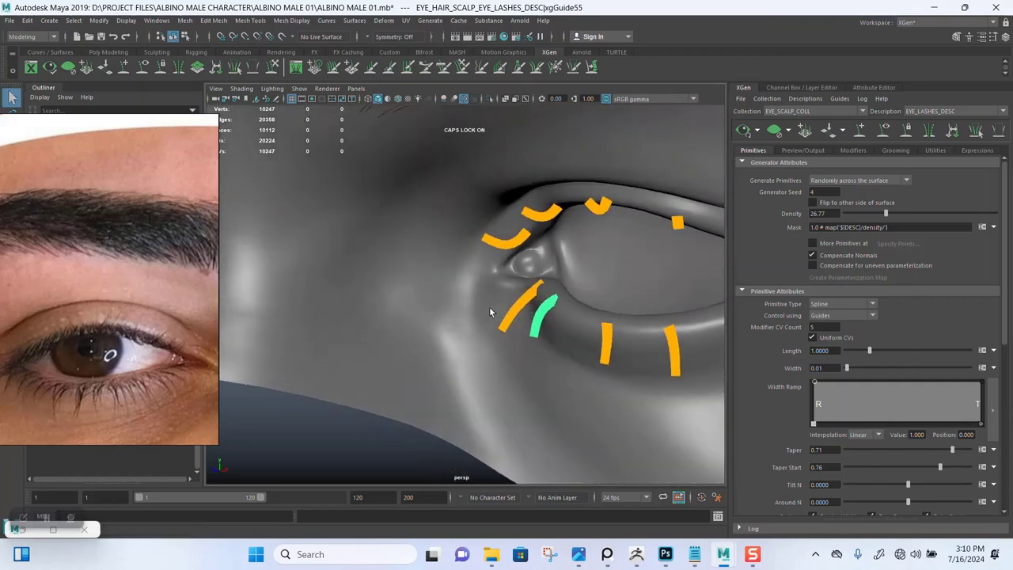
key("y")
left_click_drag(451, 260, 515, 292, "alt")
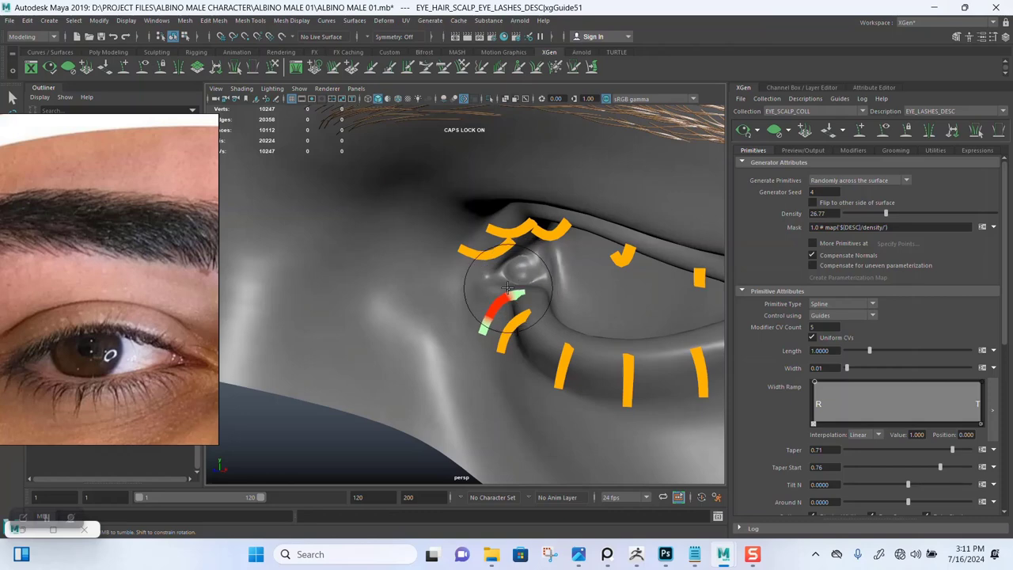
mouse_move(511, 294)
left_mouse_down()
mouse_move(490, 311)
mouse_move(414, 153)
mouse_move(502, 210)
left_mouse_up()
mouse_move(450, 230)
left_mouse_down("alt")
mouse_move(506, 237)
mouse_move(561, 211)
mouse_move(551, 262)
mouse_move(564, 266)
mouse_move(527, 267)
mouse_move(498, 249)
mouse_move(518, 235)
mouse_move(515, 290)
mouse_move(457, 319)
mouse_move(537, 246)
mouse_move(369, 308)
left_mouse_up("alt")
Select the lower-lid lash guides and reposition them with the Move tool
left_click_drag(543, 372, 542, 371)
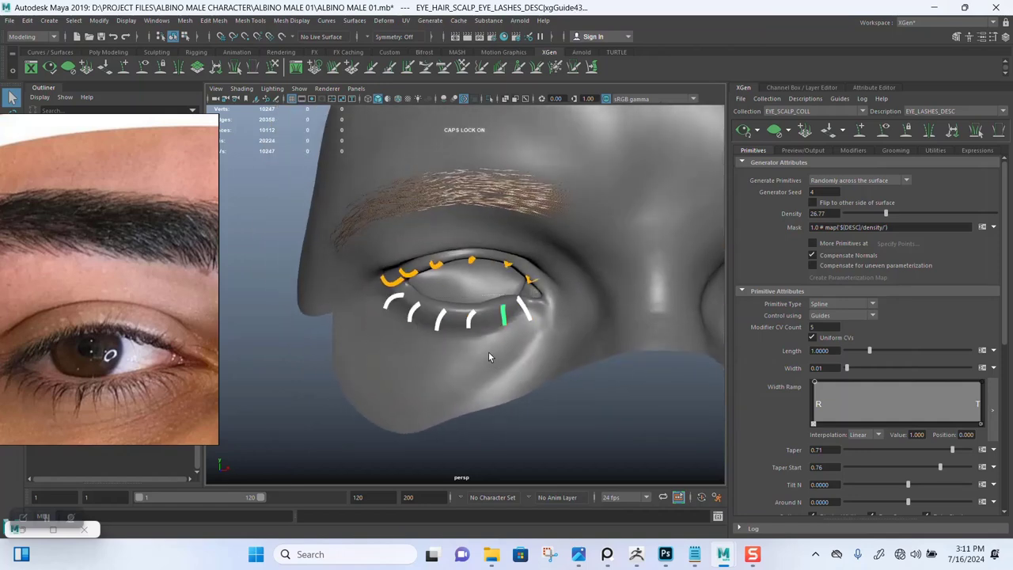
mouse_move(548, 334)
left_mouse_down("alt")
mouse_move(547, 276)
mouse_move(475, 315)
mouse_move(520, 231)
mouse_move(505, 279)
mouse_move(631, 243)
left_mouse_up("alt")
key("w")
scroll(518, 279, "down", 5)
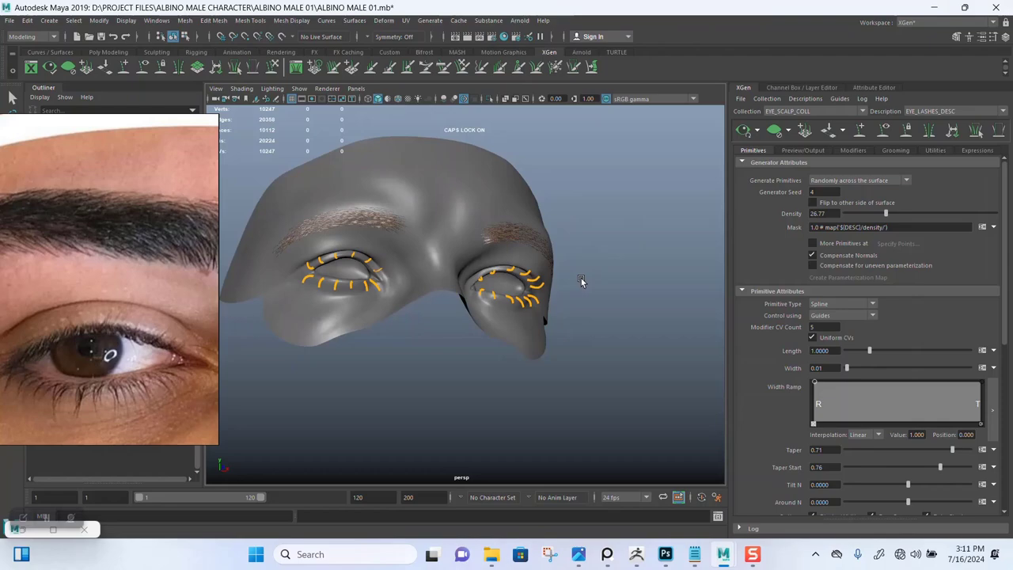
mouse_move(582, 281)
left_mouse_down("alt")
mouse_move(526, 305)
mouse_move(426, 282)
mouse_move(442, 253)
mouse_move(412, 271)
left_mouse_up("alt")
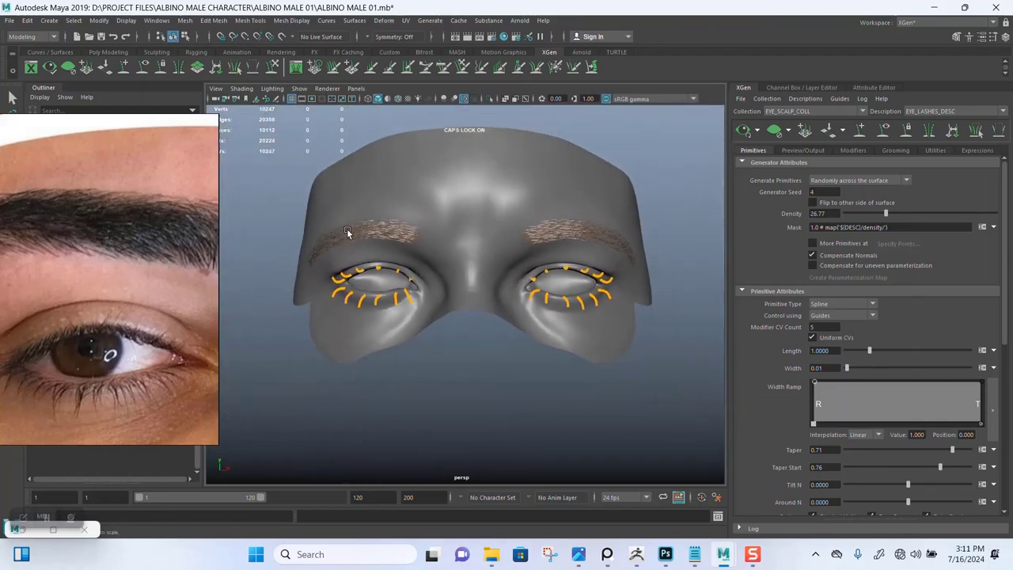
Save the scene and turn off 'Only primitives in the view' in Preview/Output
key("ctrl+s")
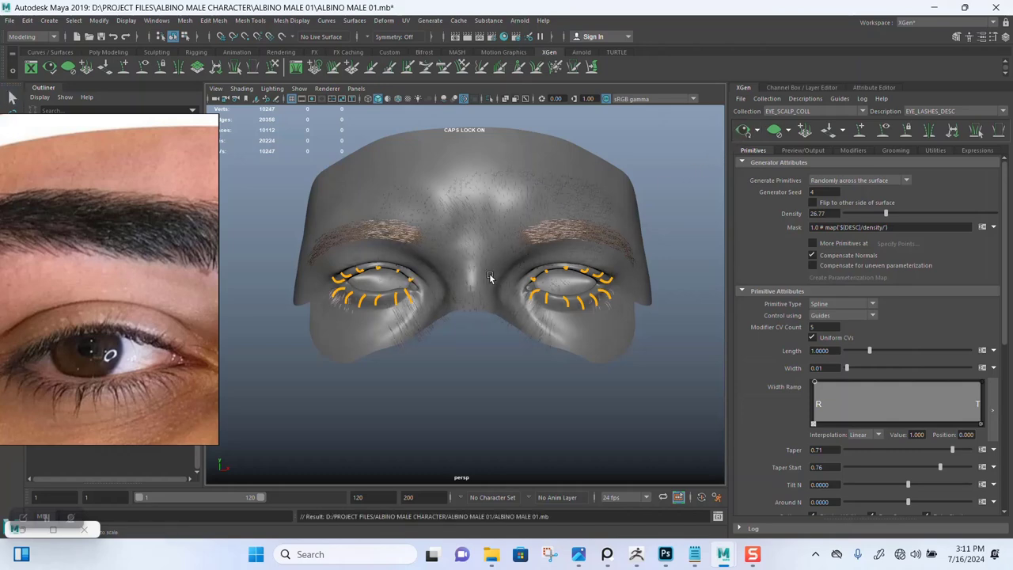
scroll(474, 297, "up", 1)
right_click_drag(473, 296, 538, 305, "alt")
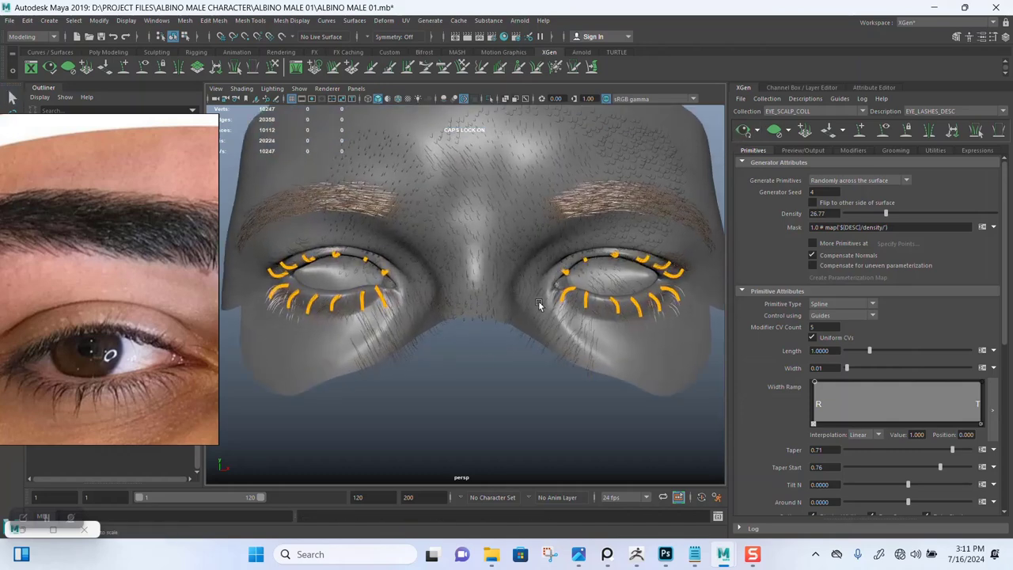
left_click(803, 151)
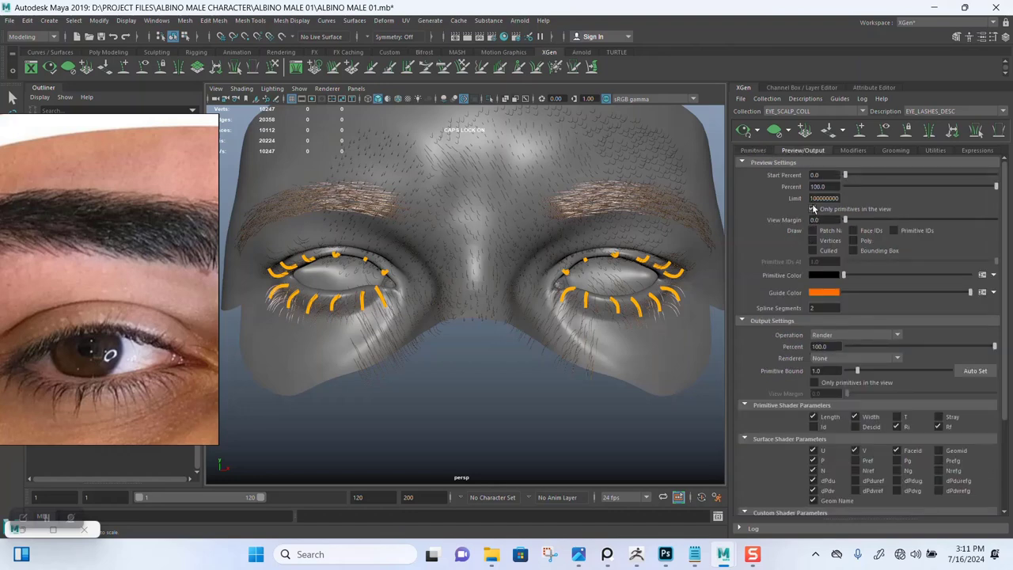
left_click(813, 210)
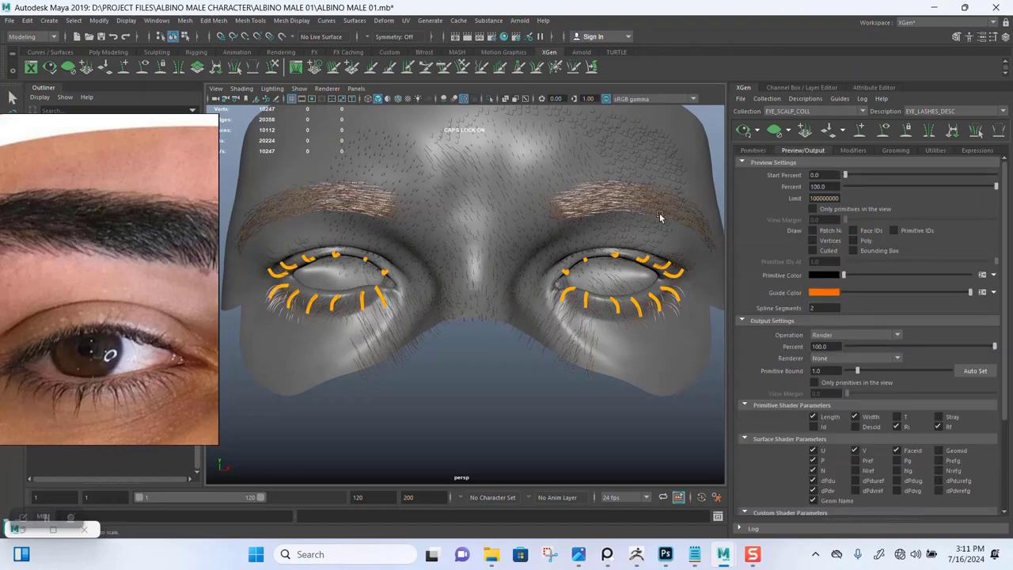
Raise the lash Density to 65.85 in Primitives and clear the hair preview
left_click(753, 150)
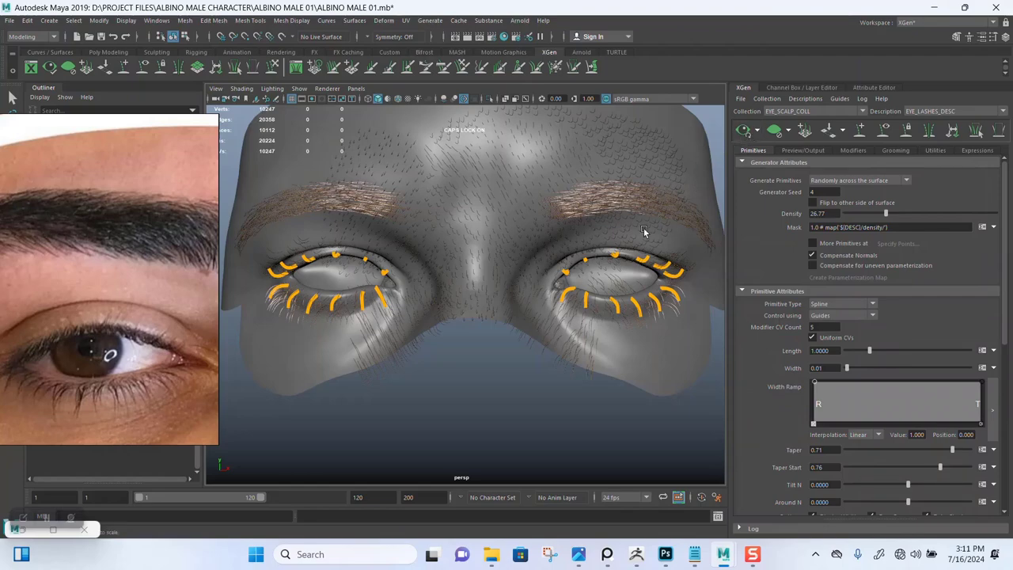
left_click_drag(889, 215, 944, 222)
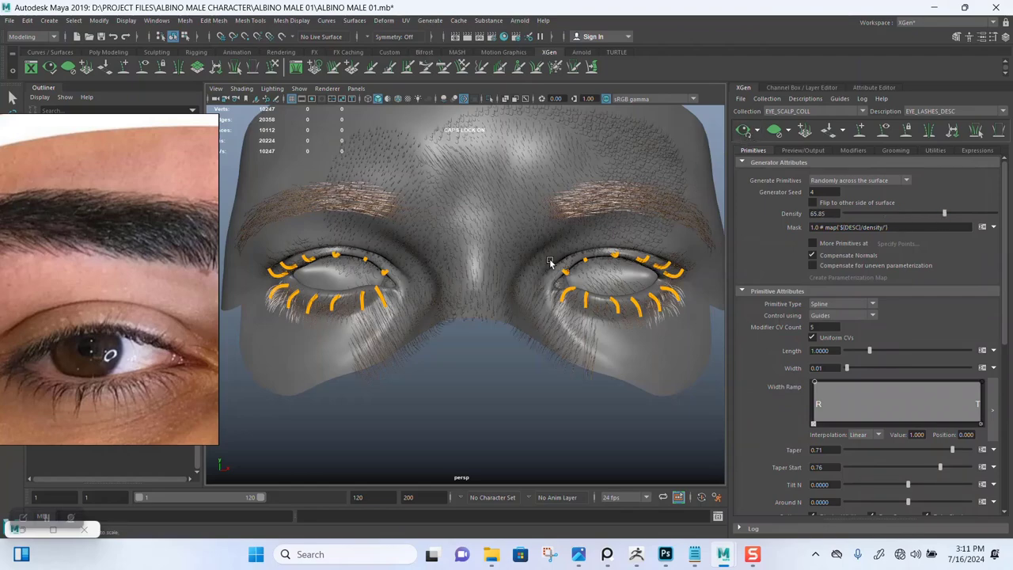
scroll(546, 263, "up", 3)
mouse_move(503, 264)
left_mouse_down("alt")
mouse_move(557, 259)
mouse_move(488, 270)
mouse_move(490, 258)
mouse_move(522, 256)
mouse_move(543, 233)
left_mouse_up("alt")
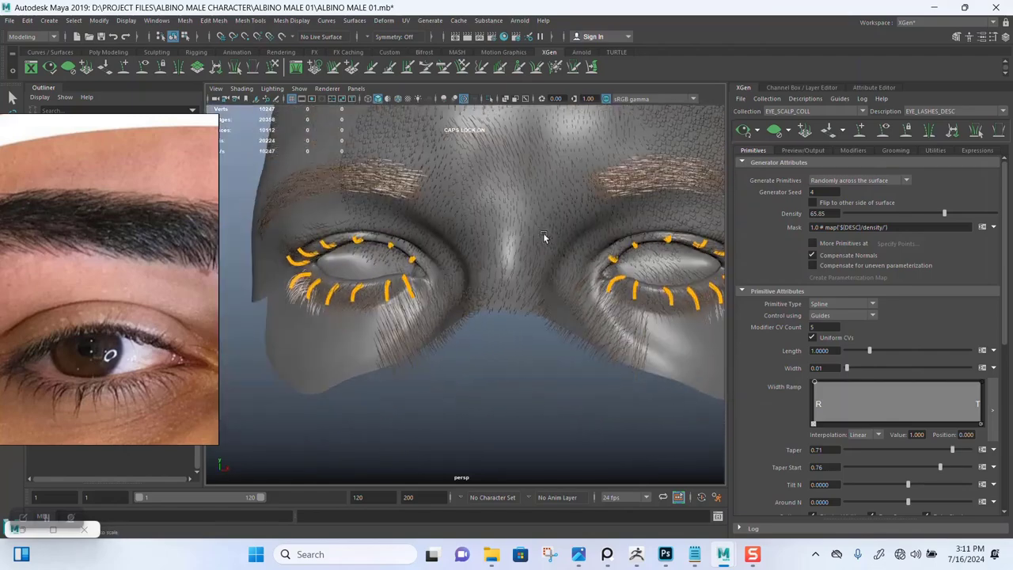
left_click(761, 133)
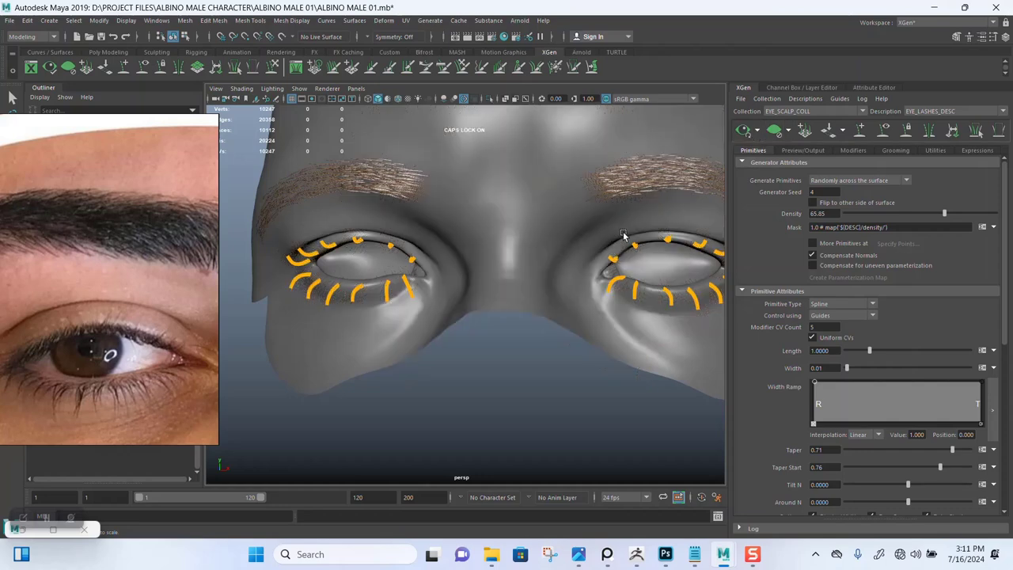
mouse_move(625, 235)
left_mouse_down("alt")
mouse_move(483, 257)
mouse_move(595, 243)
left_mouse_up("alt")
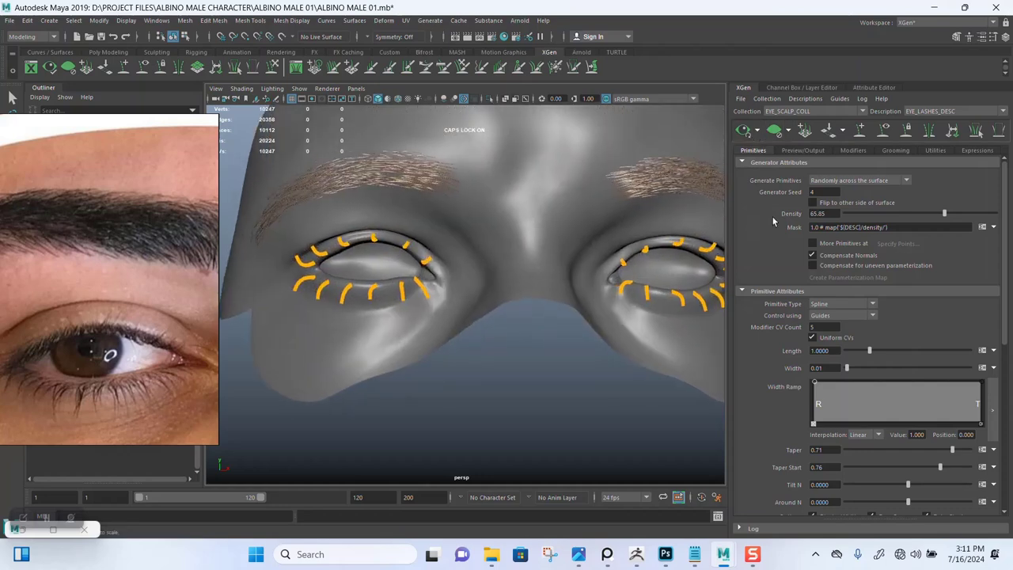
Create a black-filled density mask map named EYE_LASHES_DENS_MASK for the lash description
left_click(995, 229)
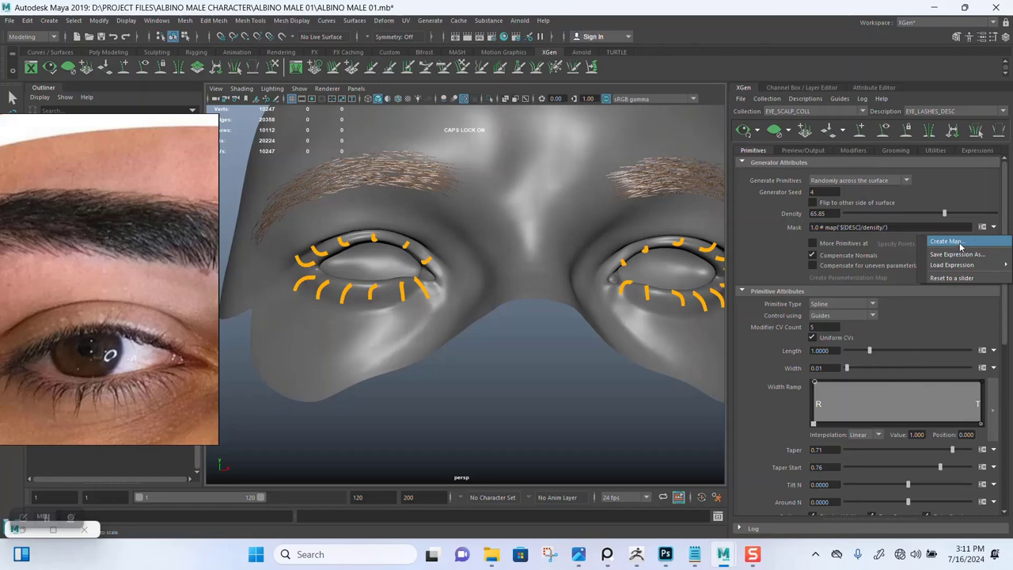
left_click(959, 241)
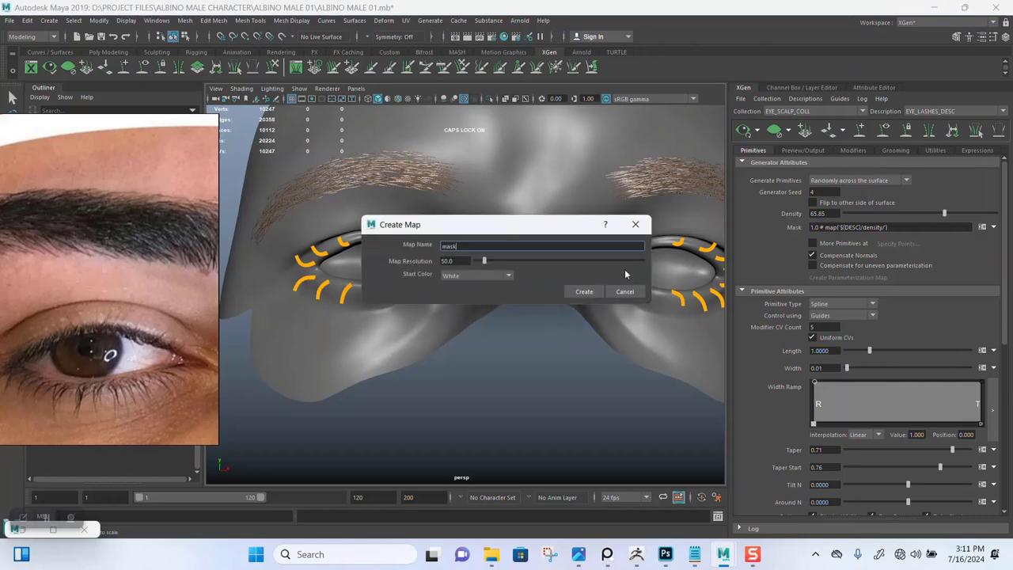
left_click(468, 276)
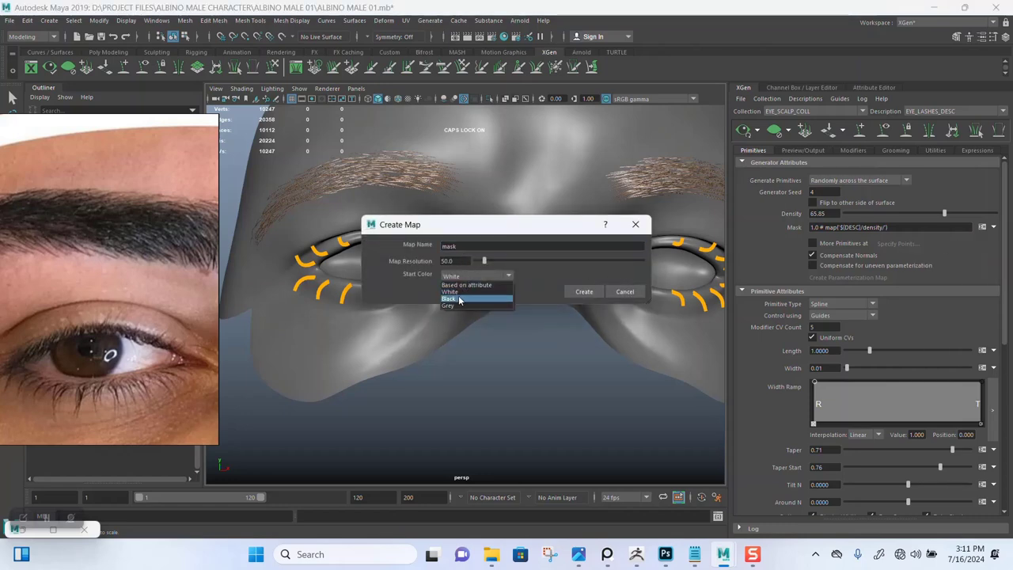
left_click(459, 300)
left_click_drag(460, 246, 433, 247)
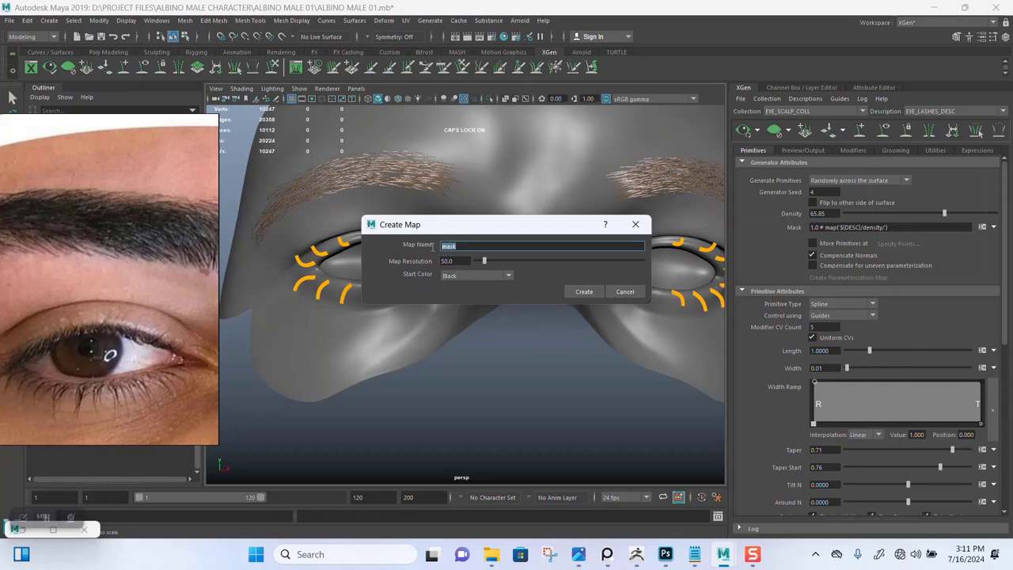
type("EYE_LASHES_DE")
type("NS")
type("I")
type("K")
left_click(582, 293)
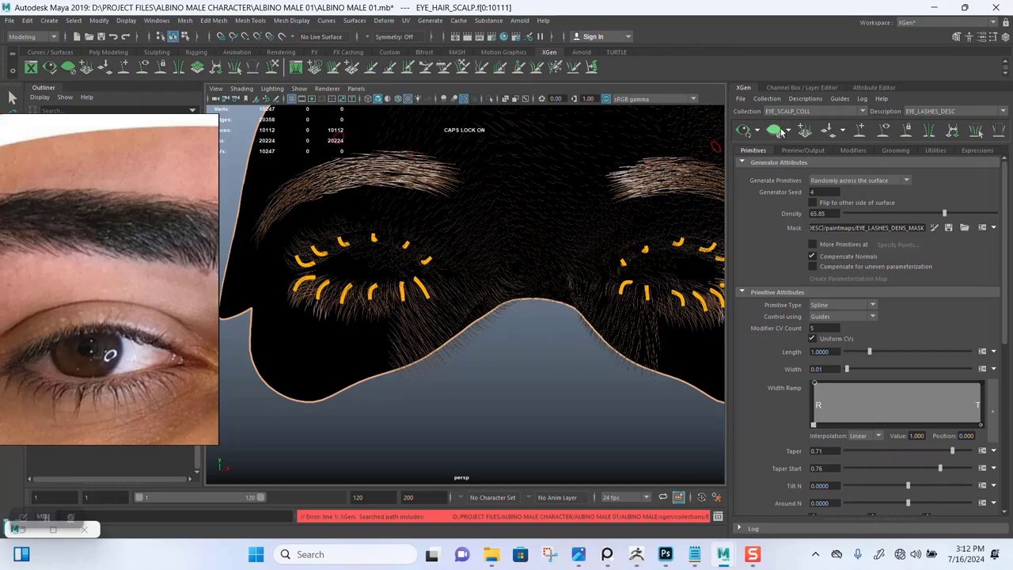
Zoom in close on the eye and shrink the paint brush
scroll(425, 284, "up", 2)
scroll(425, 283, "up", 2)
scroll(425, 283, "up", 1)
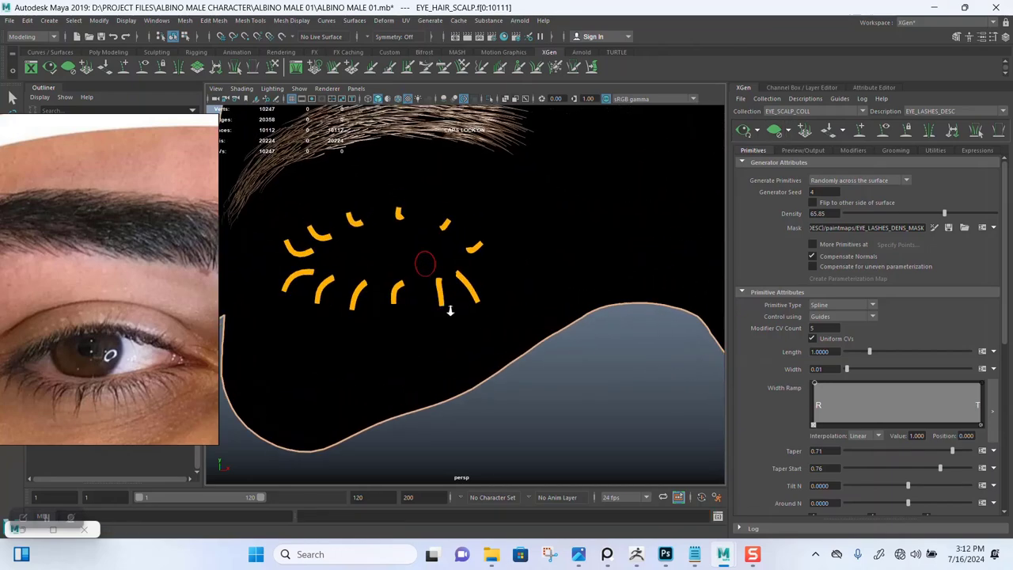
scroll(449, 306, "up", 2)
scroll(451, 305, "up", 2)
scroll(458, 304, "up", 1)
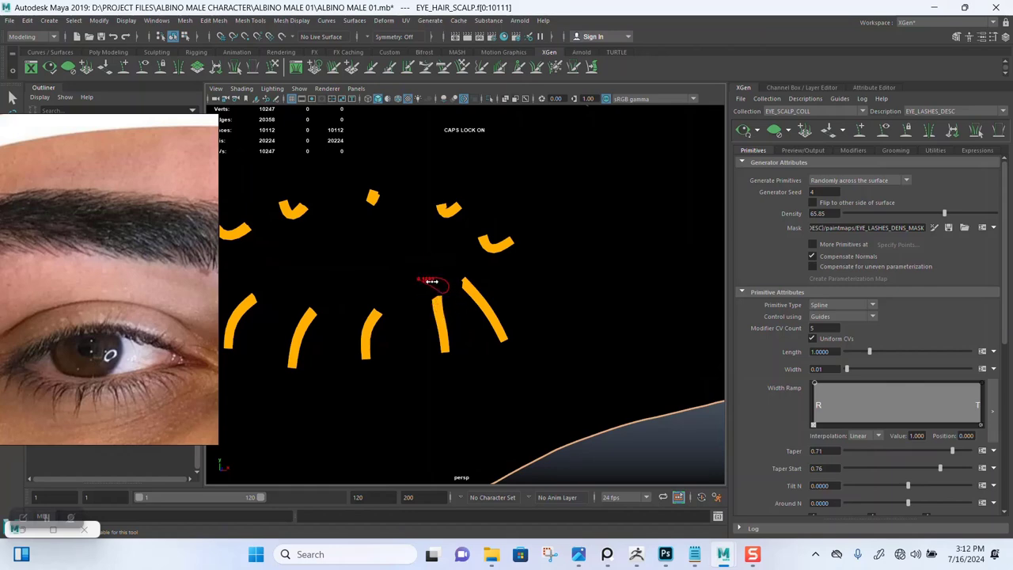
mouse_move(428, 282)
left_mouse_down()
mouse_move(446, 290)
mouse_move(358, 170)
left_mouse_up()
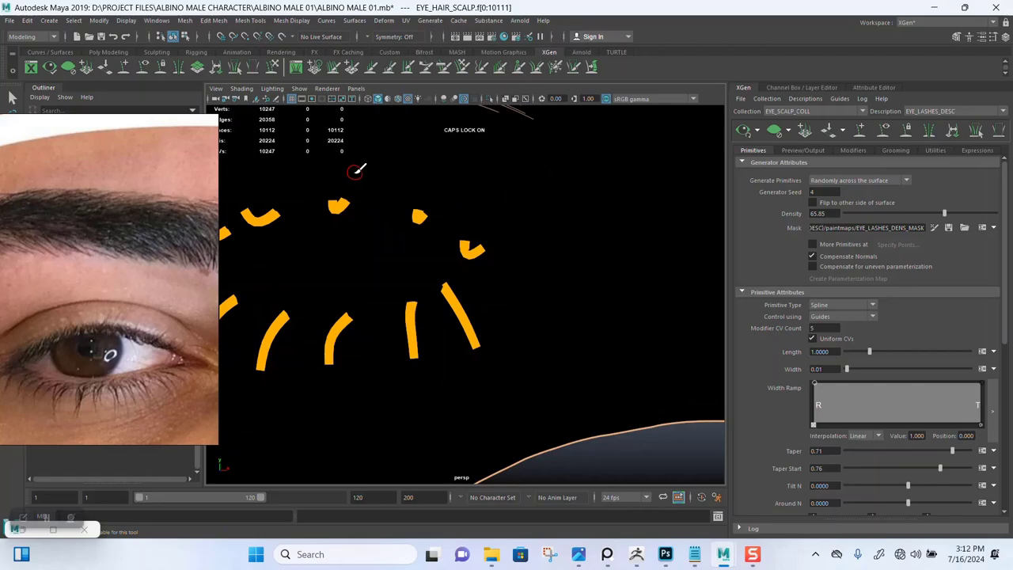
Turn on Wireframe on Shaded and frame the view on the eye socket
left_click(400, 102)
mouse_move(420, 273)
left_mouse_down("alt")
mouse_move(438, 310)
mouse_move(450, 289)
mouse_move(555, 277)
mouse_move(523, 293)
left_mouse_up("alt")
scroll(546, 289, "down", 5)
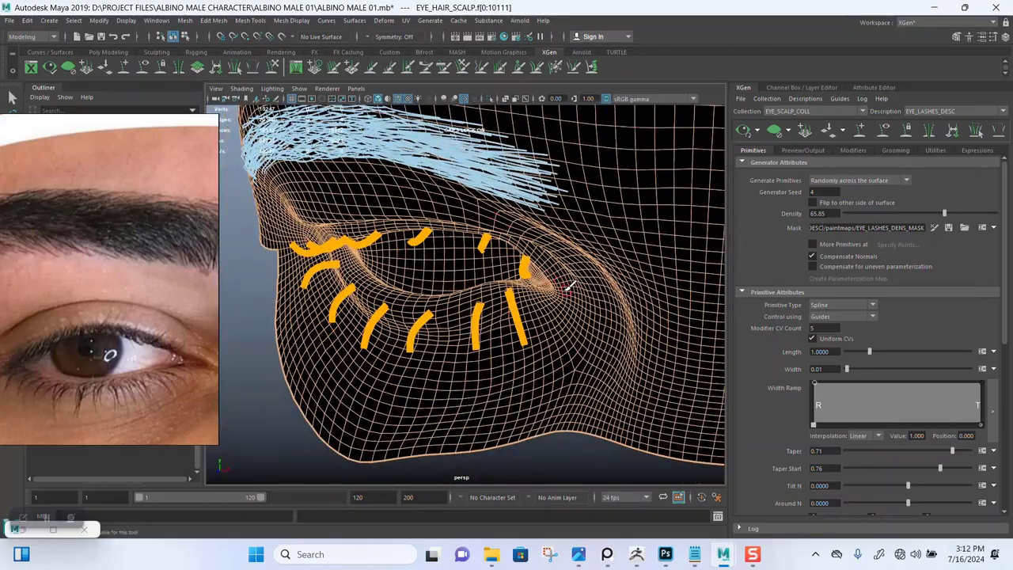
scroll(576, 285, "up", 3)
scroll(552, 280, "up", 2)
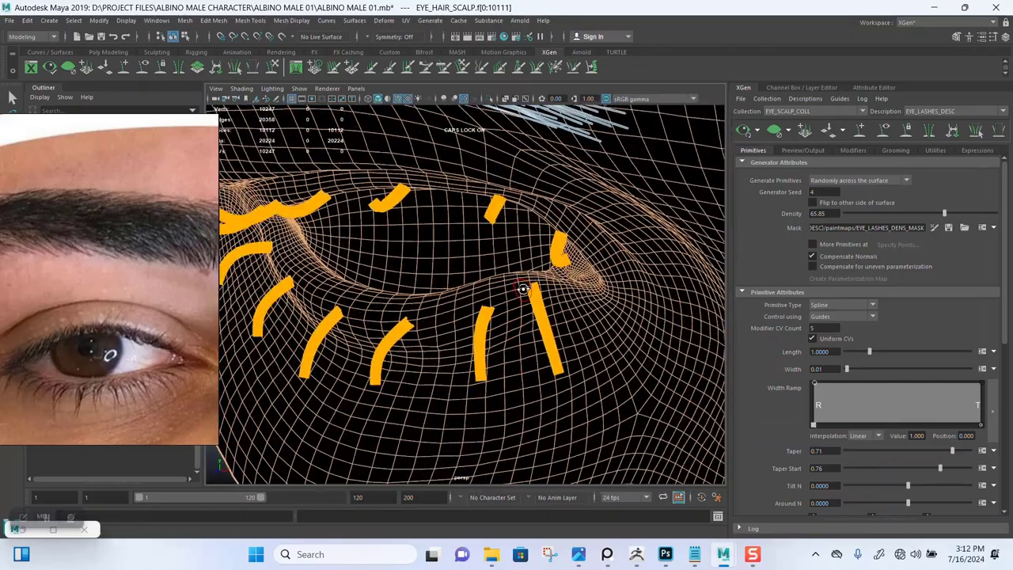
scroll(528, 276, "up", 2)
scroll(505, 271, "up", 2)
mouse_move(481, 267)
left_mouse_down("alt")
mouse_move(515, 285)
mouse_move(570, 286)
mouse_move(576, 278)
left_mouse_up("alt")
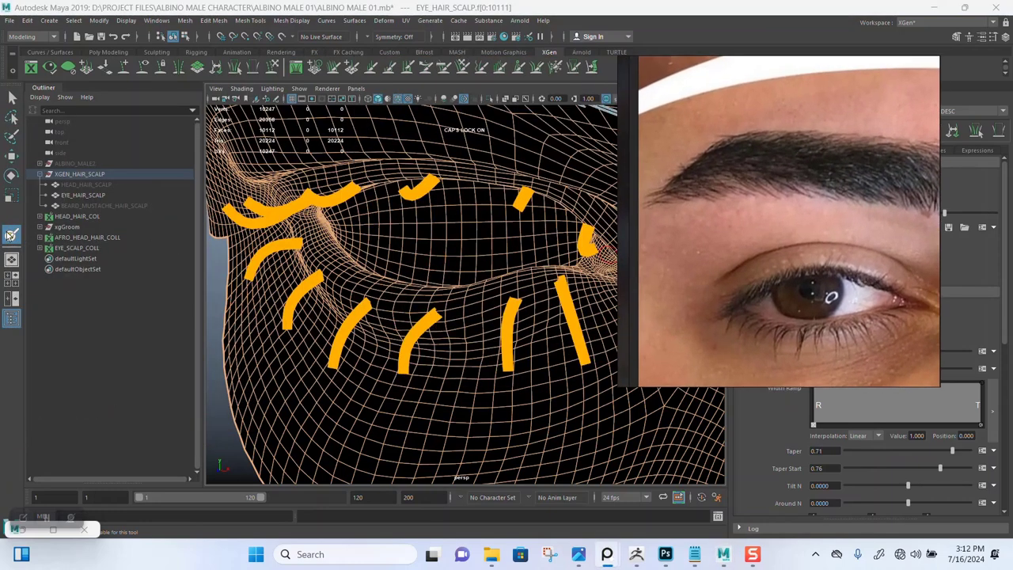
Switch the 3D Paint brush from Blur to Paint with white Color 1
double_click(9, 235)
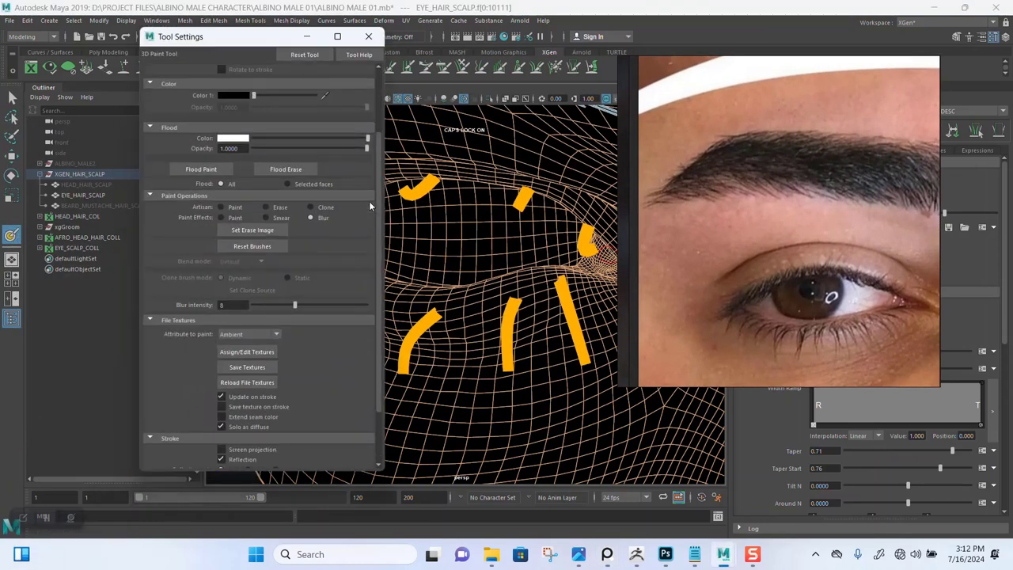
left_click(221, 208)
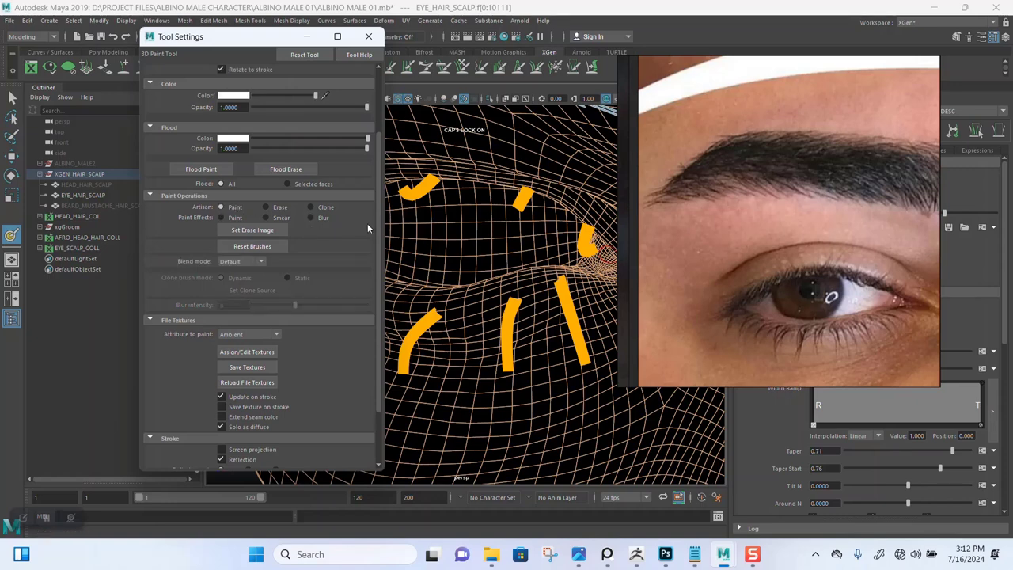
scroll(380, 230, "up", 3)
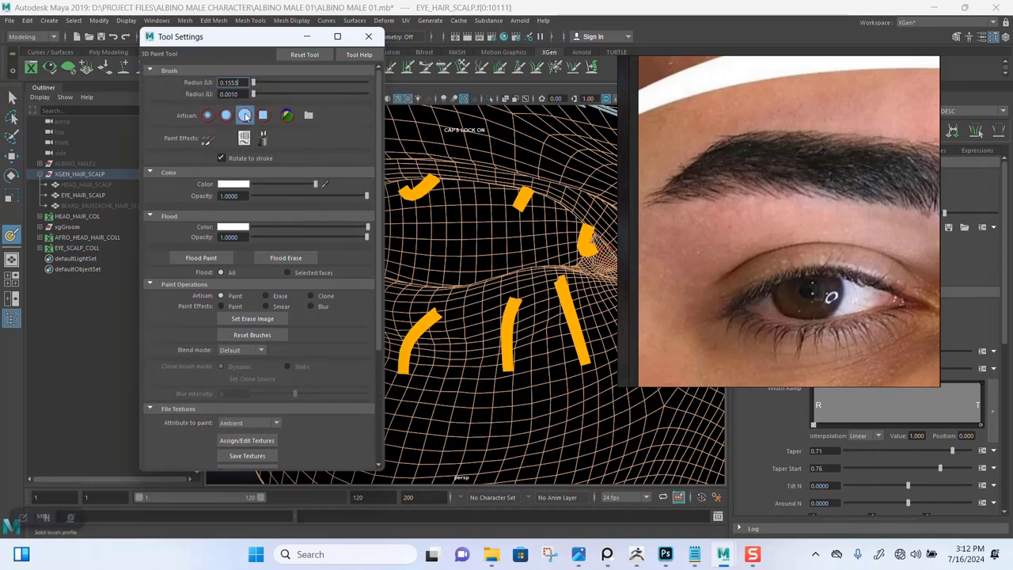
left_click(307, 39)
left_click_drag(511, 289, 492, 298, "alt")
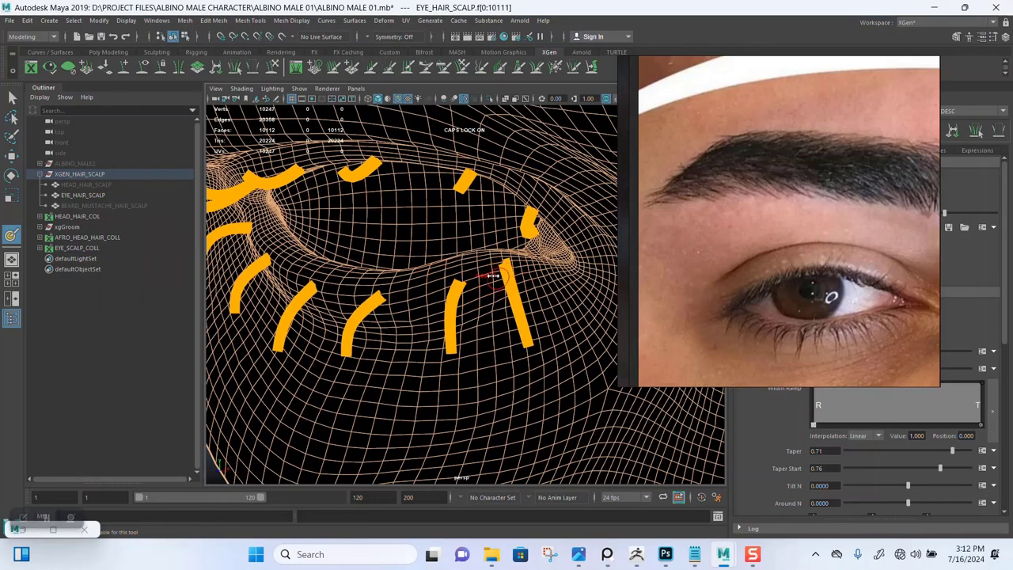
Undo the bad strokes and paint white along the lower eyelid rim
mouse_move(492, 274)
left_mouse_down("alt")
mouse_move(526, 272)
mouse_move(335, 305)
left_mouse_up("alt")
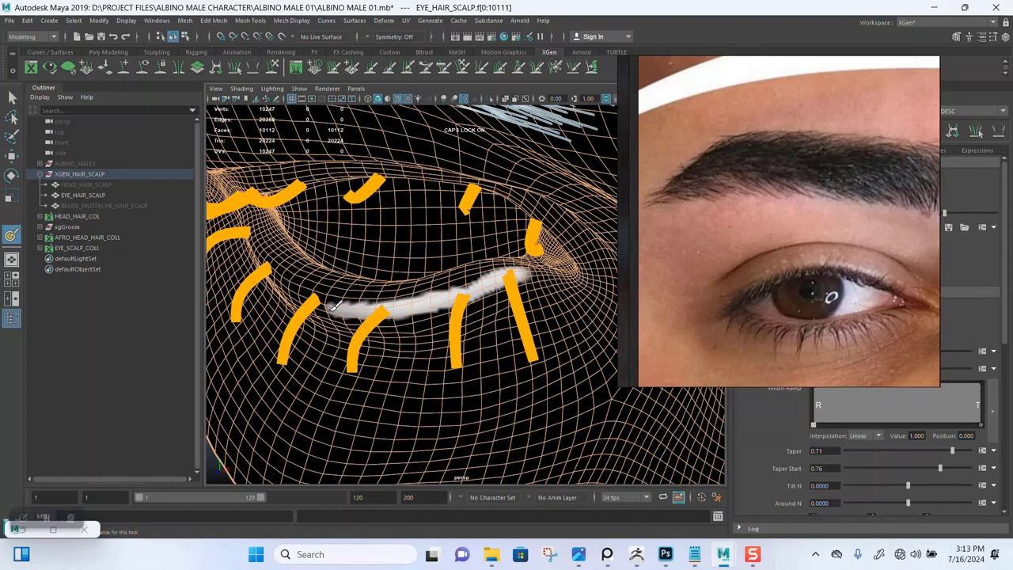
left_click_drag(279, 274, 408, 278, "alt")
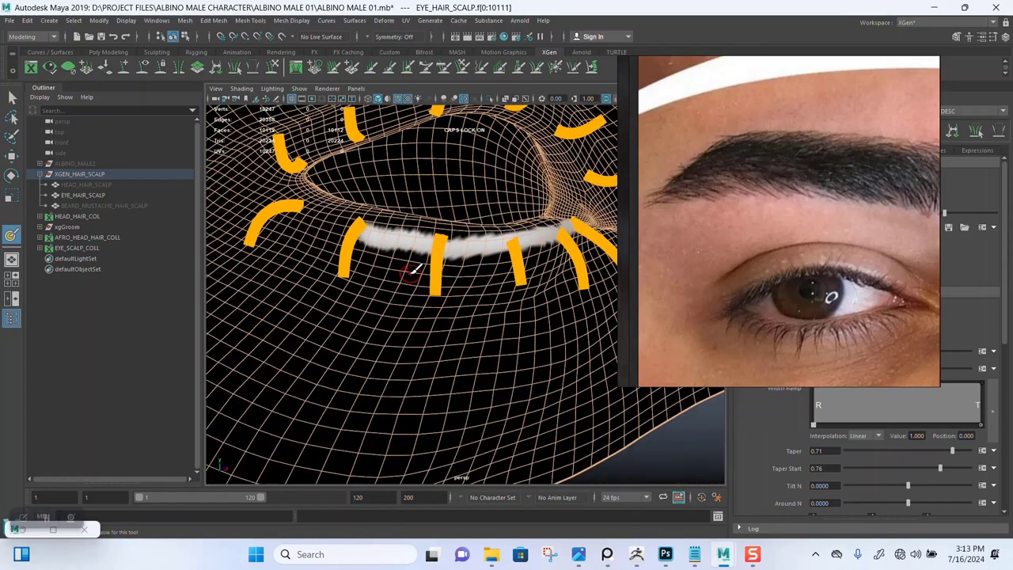
key("ctrl+z")
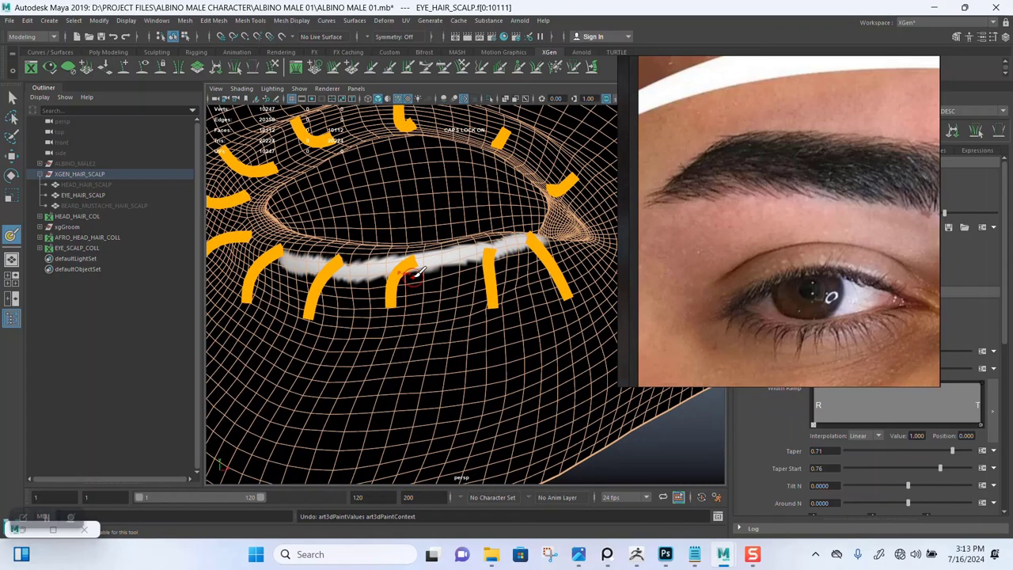
key("ctrl+z")
left_click_drag(457, 252, 526, 277, "alt")
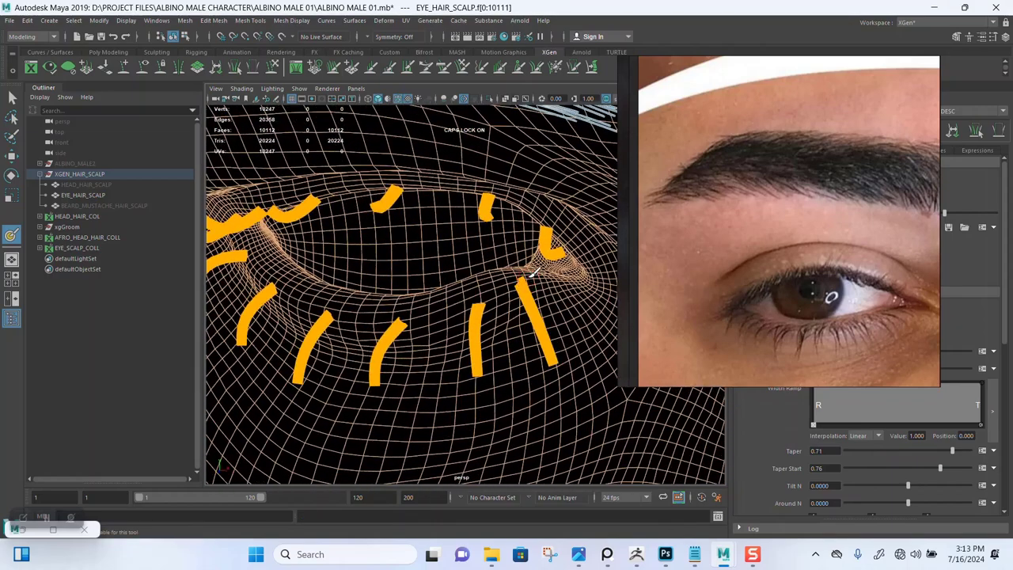
mouse_move(501, 281)
left_mouse_down()
mouse_move(422, 306)
mouse_move(313, 304)
mouse_move(412, 290)
mouse_move(486, 336)
mouse_move(448, 344)
mouse_move(373, 316)
mouse_move(452, 317)
mouse_move(419, 312)
mouse_move(385, 346)
mouse_move(369, 303)
mouse_move(407, 293)
mouse_move(443, 308)
mouse_move(524, 291)
mouse_move(488, 251)
left_mouse_up()
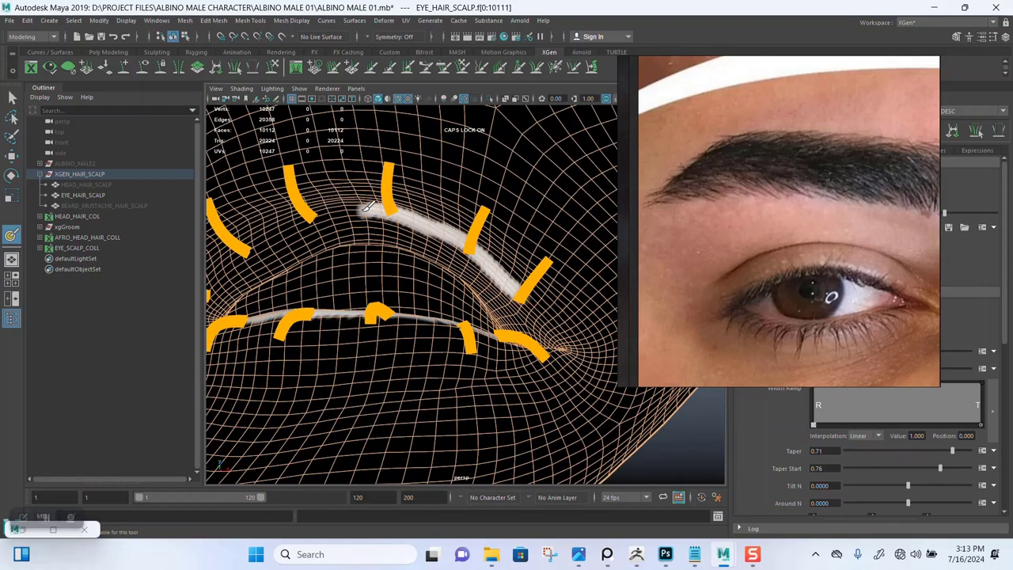
Paint white along the upper lid and the other eye's lid rims, then zoom out
left_click_drag(269, 237, 455, 252, "alt")
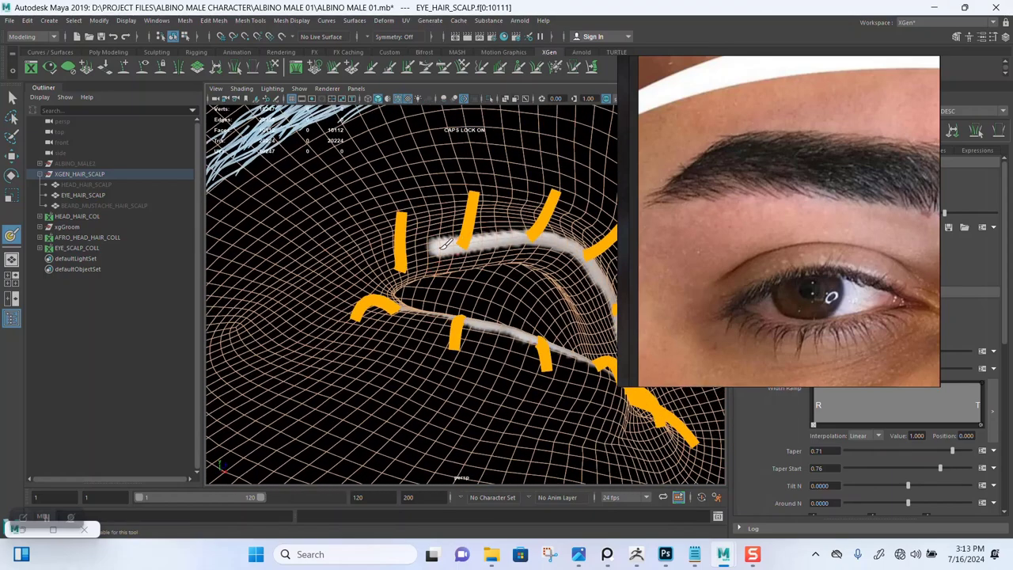
left_click_drag(467, 301, 487, 272, "alt")
scroll(443, 261, "down", 3)
left_click_drag(411, 254, 344, 255, "alt")
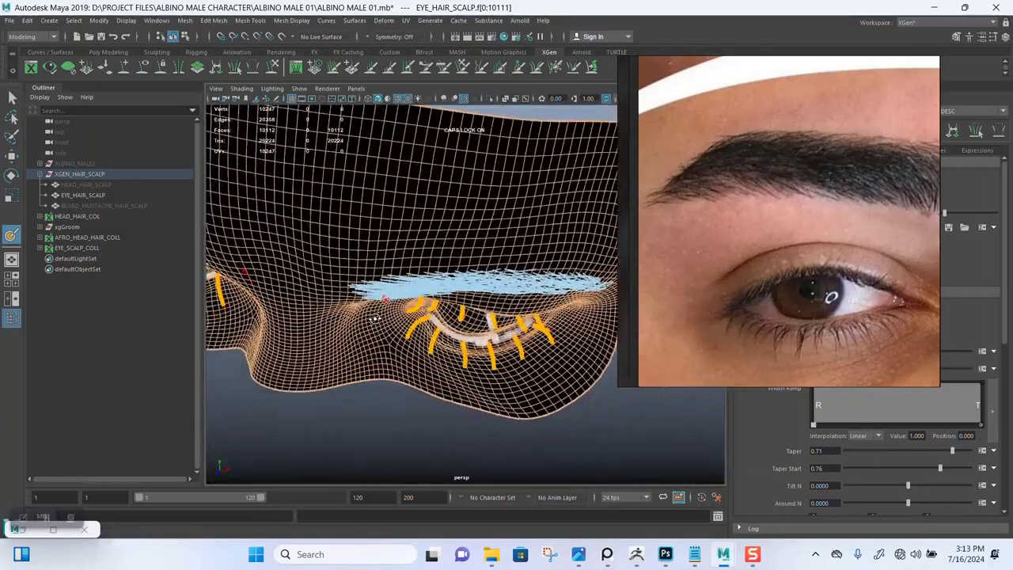
mouse_move(376, 319)
left_mouse_down("alt")
mouse_move(475, 321)
mouse_move(488, 277)
mouse_move(499, 317)
mouse_move(448, 315)
mouse_move(458, 303)
mouse_move(480, 323)
mouse_move(465, 332)
mouse_move(480, 331)
mouse_move(404, 265)
mouse_move(464, 282)
mouse_move(477, 299)
mouse_move(456, 297)
left_mouse_up("alt")
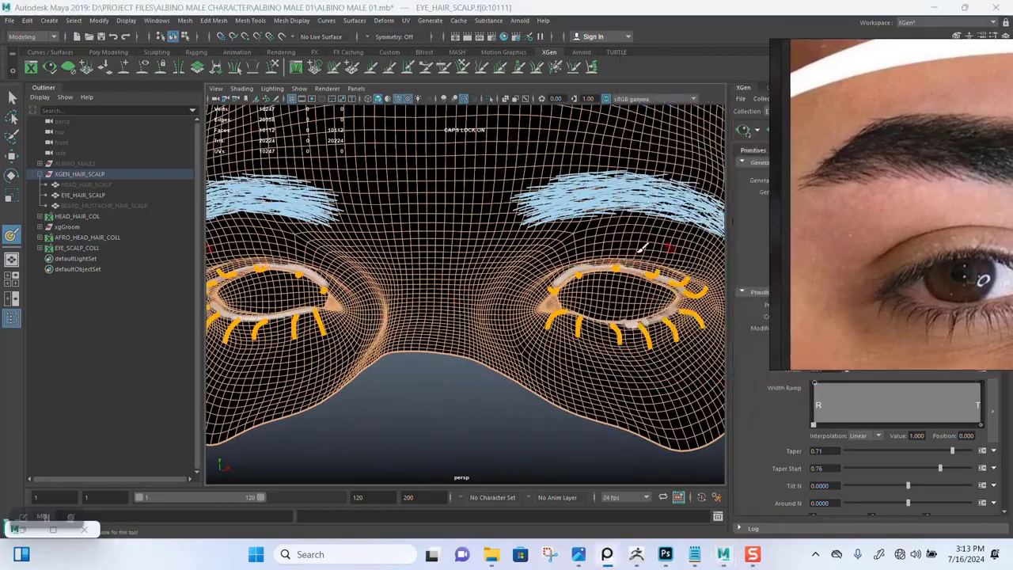
scroll(443, 301, "down", 3)
scroll(298, 316, "down", 3)
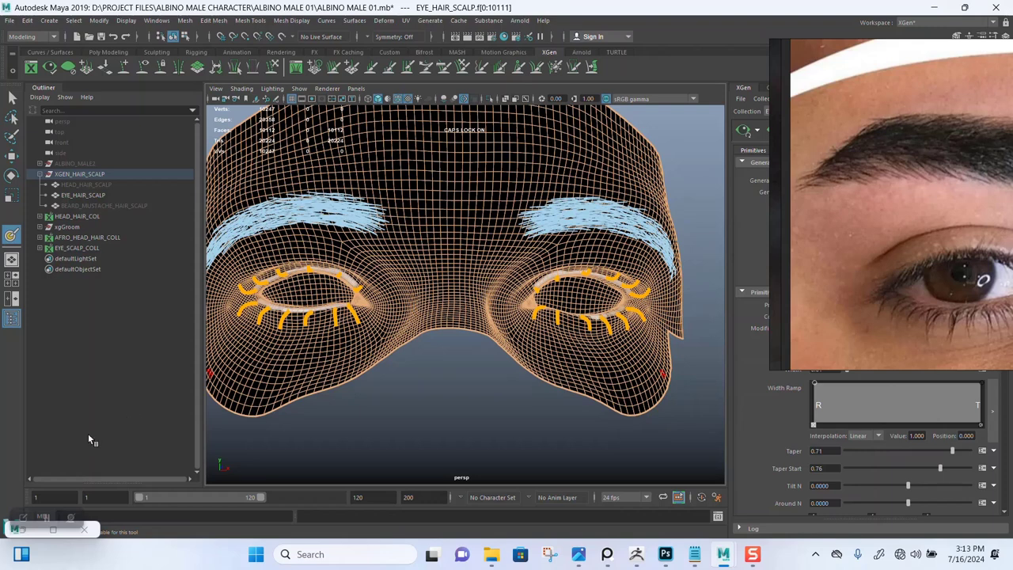
Uncheck Stroke > Reflection in the 3D Paint Tool settings
double_click(10, 235)
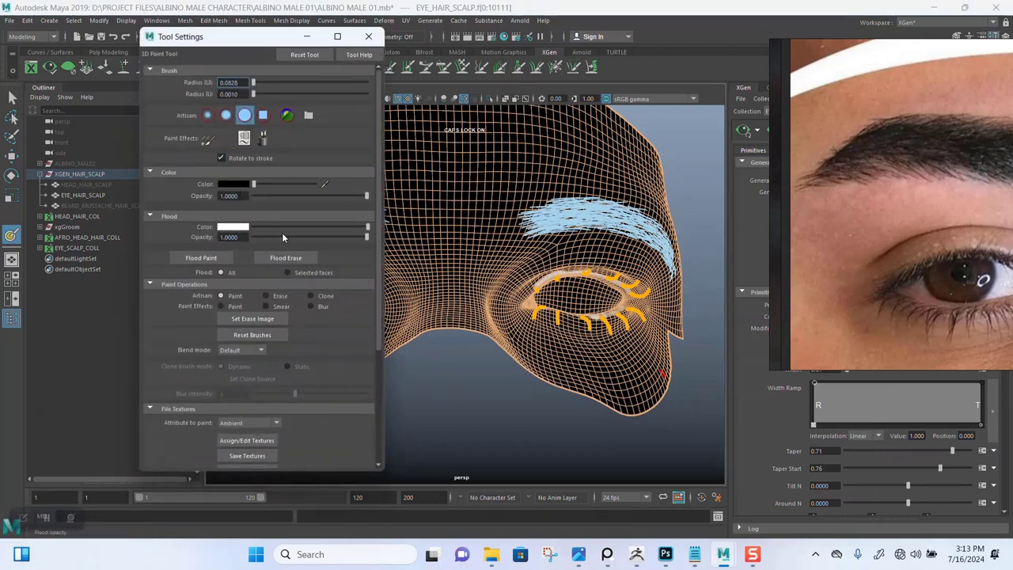
scroll(568, 333, "up", 1)
scroll(566, 336, "up", 2)
scroll(555, 340, "up", 1)
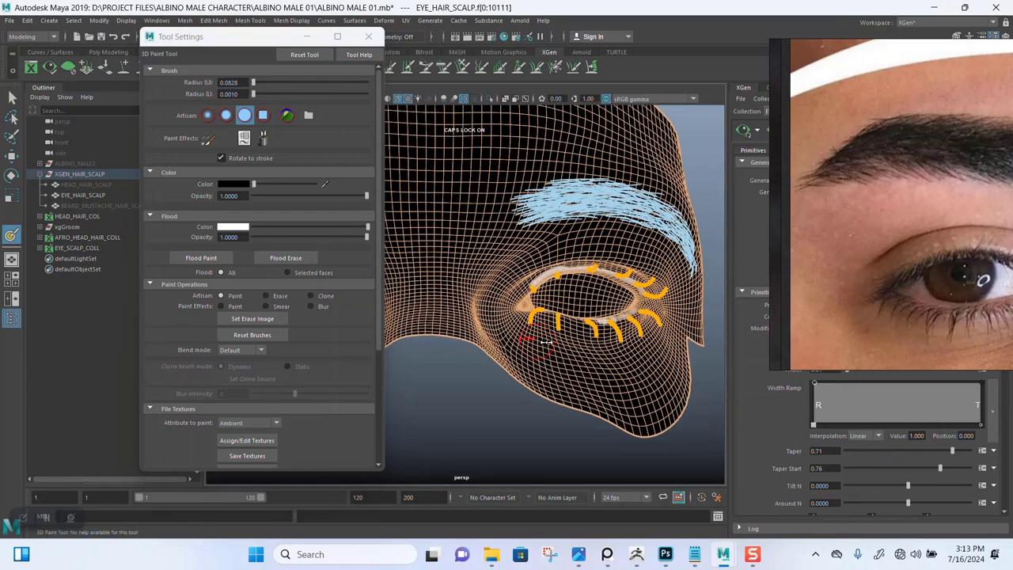
scroll(241, 391, "down", 3)
scroll(230, 411, "down", 1)
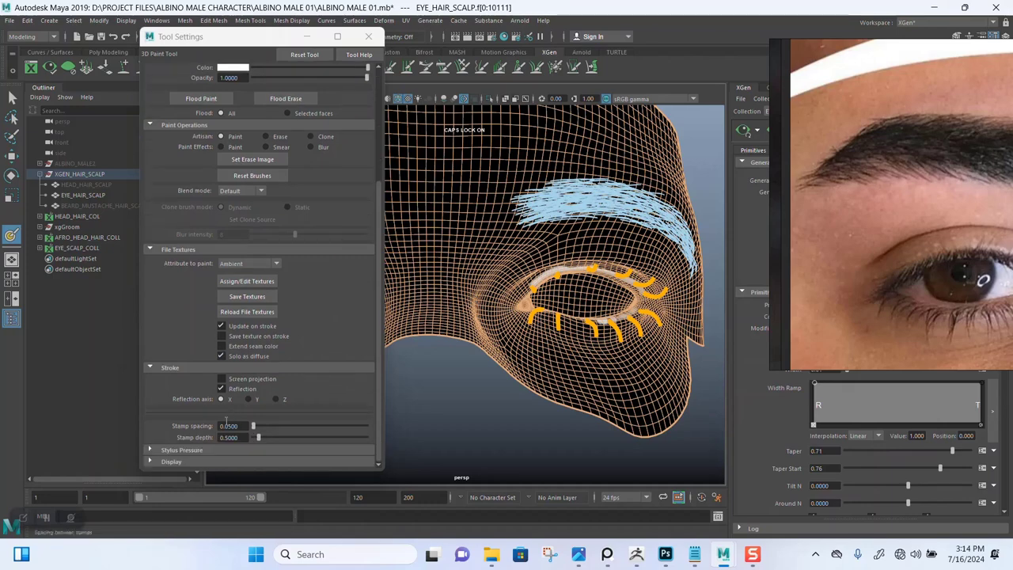
left_click(223, 389)
left_click(308, 37)
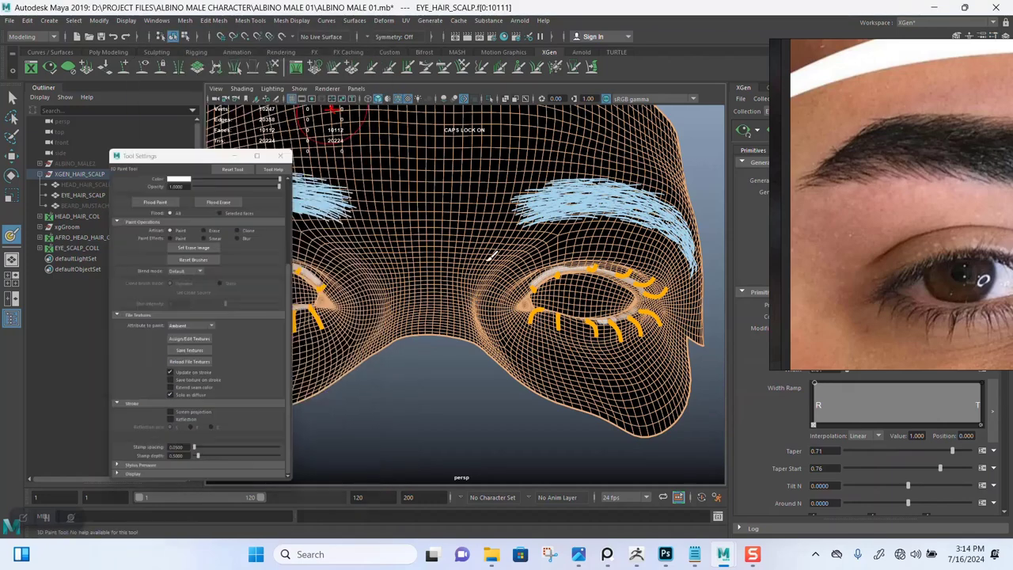
Repaint the white mask along one eye's lower lid rim
mouse_move(475, 333)
left_mouse_down("alt")
mouse_move(402, 274)
mouse_move(470, 262)
left_mouse_up("alt")
left_click_drag(438, 309, 511, 285)
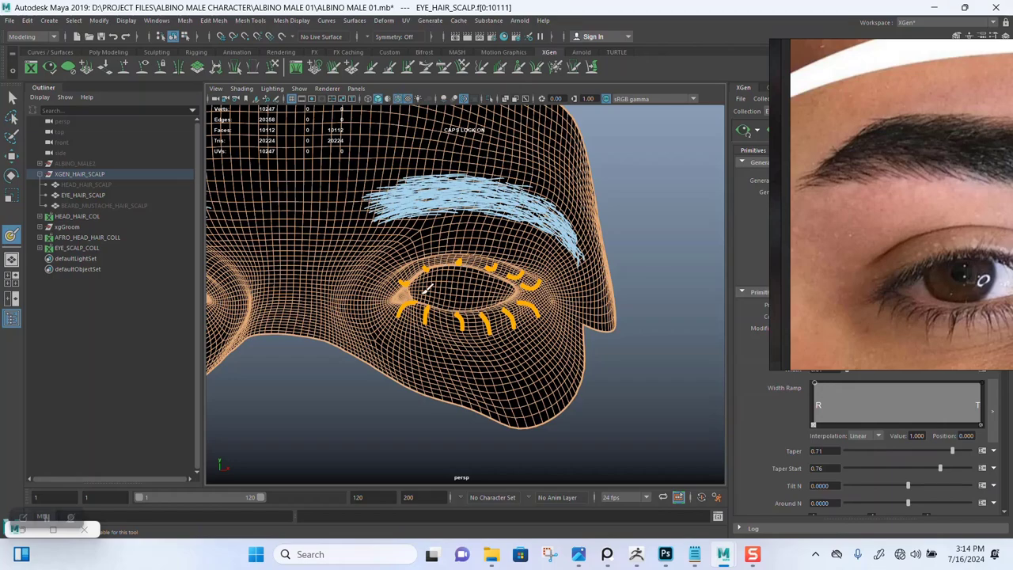
mouse_move(448, 293)
left_mouse_down("alt")
mouse_move(487, 329)
mouse_move(495, 282)
left_mouse_up("alt")
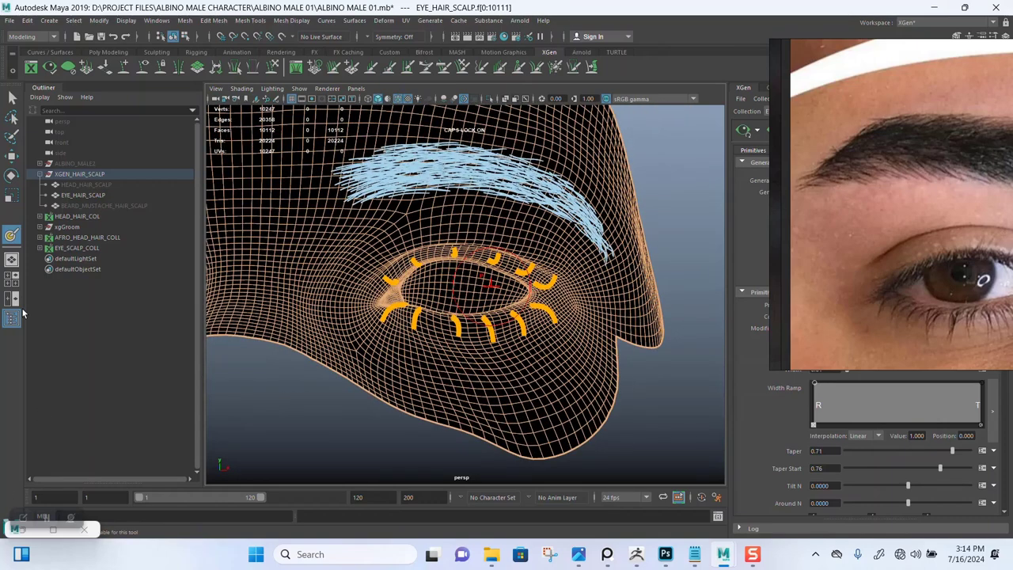
double_click(11, 236)
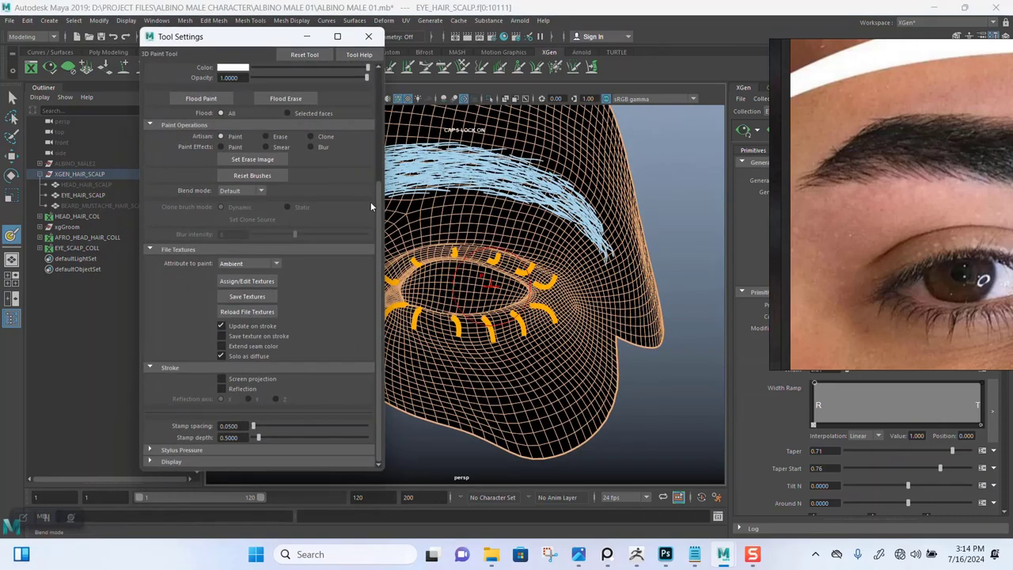
Shrink the brush to fit the lid rim and paint white along the lower eyelid
scroll(348, 210, "up", 4)
scroll(317, 190, "up", 1)
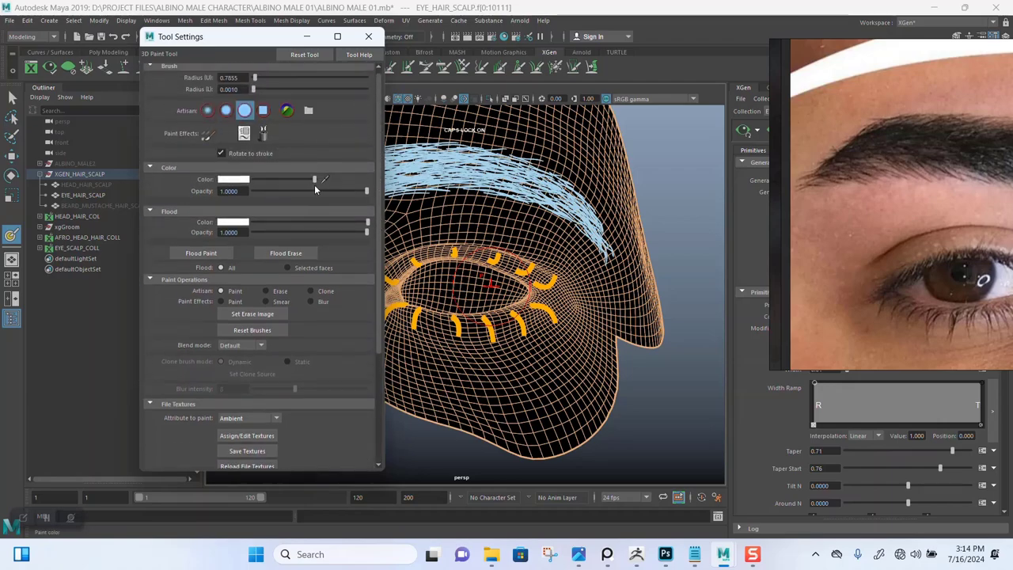
left_click(307, 37)
scroll(507, 333, "up", 5)
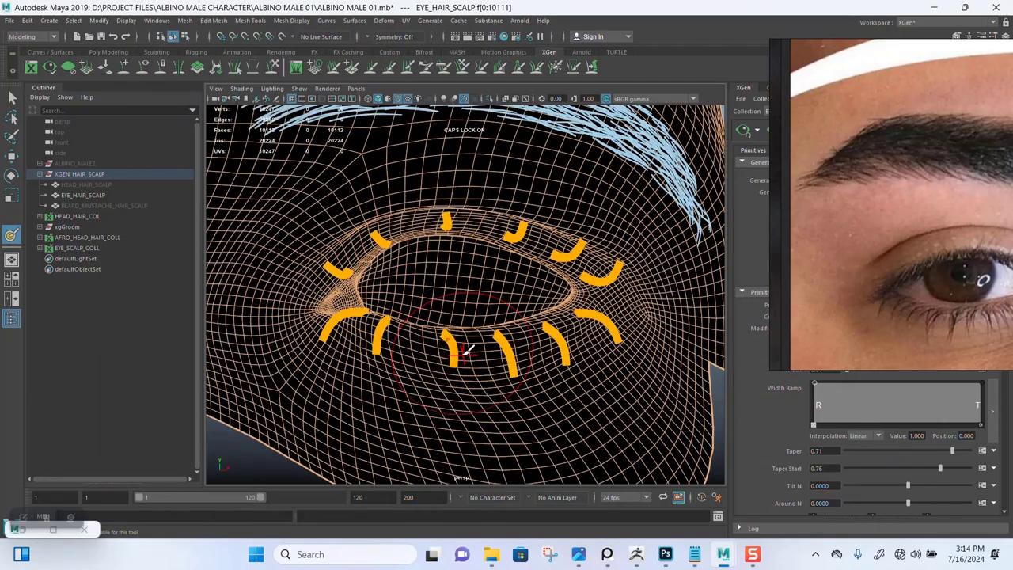
left_click_drag(522, 337, 492, 339)
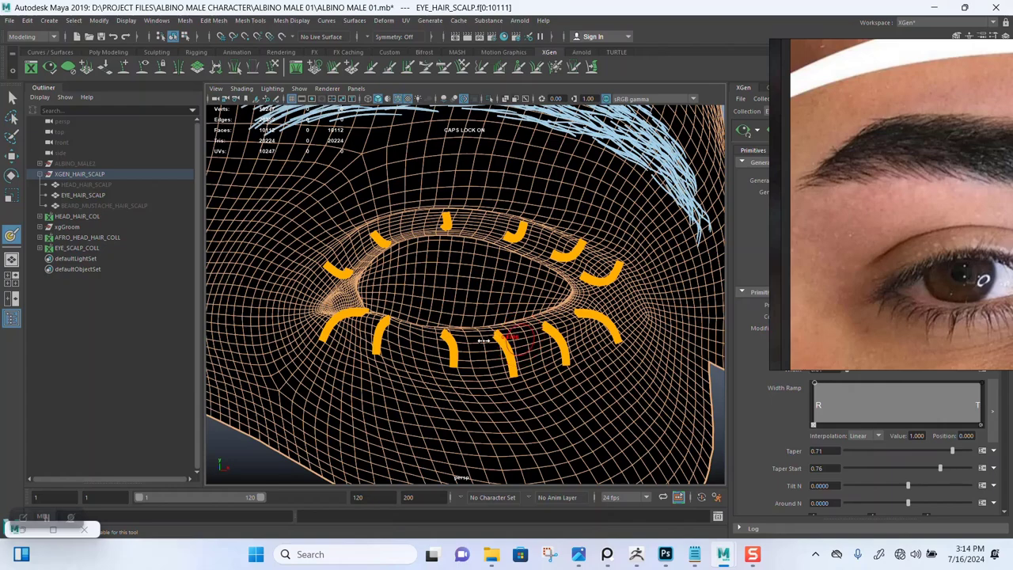
mouse_move(537, 358)
left_mouse_down("alt")
mouse_move(539, 373)
mouse_move(558, 337)
mouse_move(486, 343)
mouse_move(412, 319)
left_mouse_up("alt")
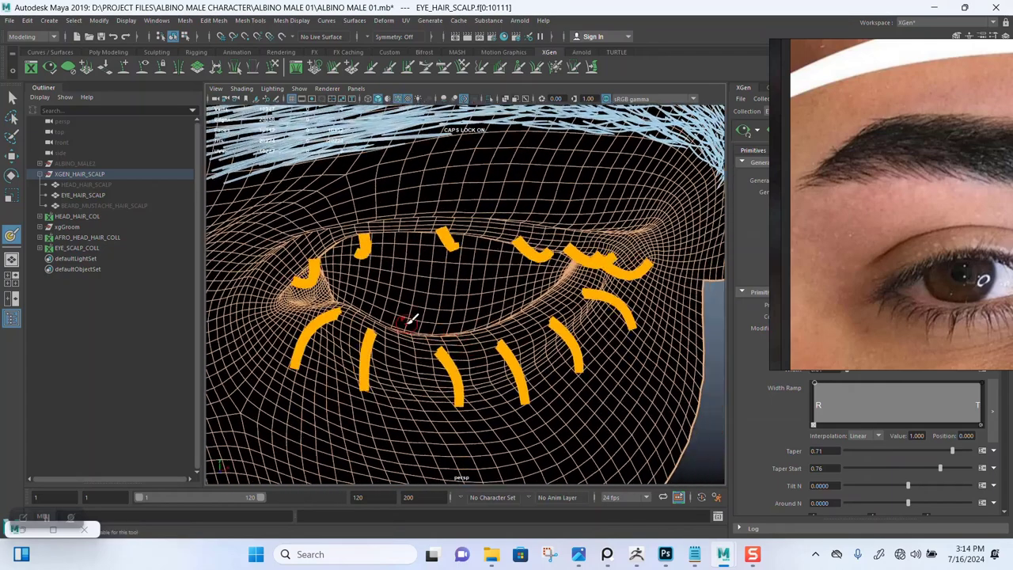
mouse_move(339, 312)
left_mouse_down()
mouse_move(410, 336)
mouse_move(567, 305)
left_mouse_up()
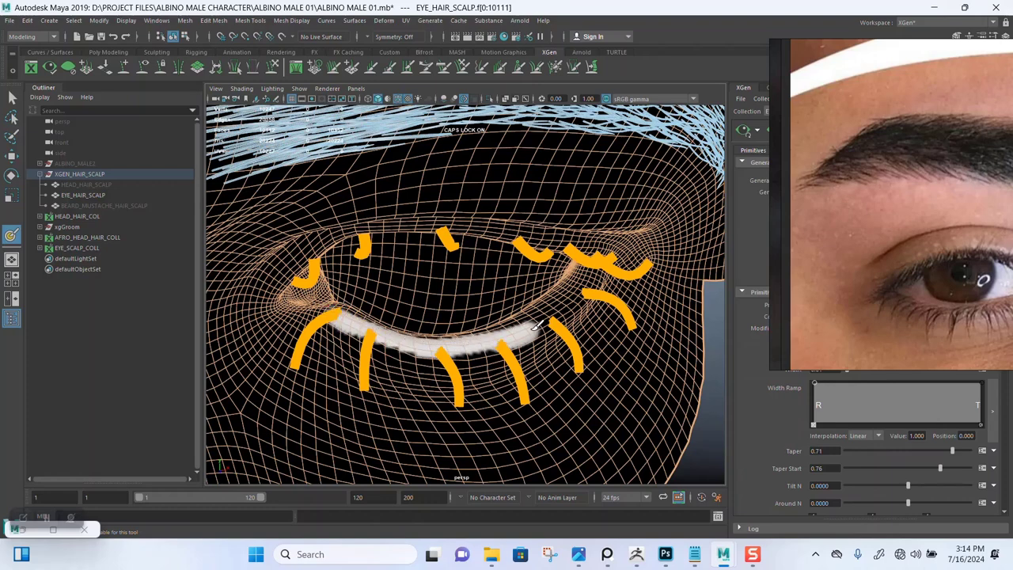
Undo the bad stroke and repaint the lower eyelid rim on the density mask
mouse_move(595, 273)
left_mouse_down("alt")
mouse_move(515, 296)
mouse_move(470, 285)
mouse_move(504, 313)
mouse_move(464, 294)
mouse_move(436, 325)
mouse_move(482, 317)
mouse_move(486, 344)
mouse_move(521, 374)
left_mouse_up("alt")
key("ctrl+z")
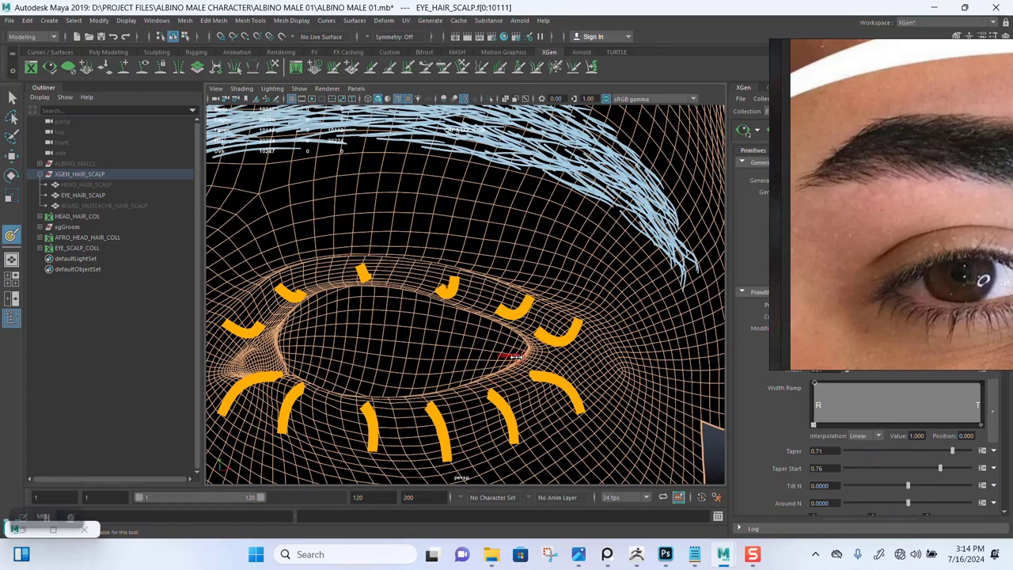
left_click(529, 389)
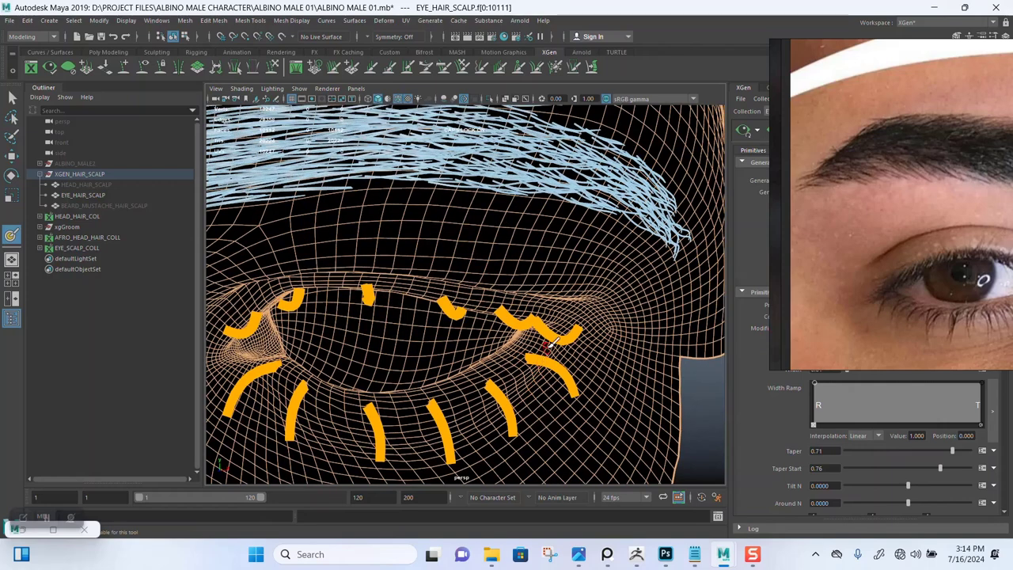
left_click_drag(491, 384, 358, 403)
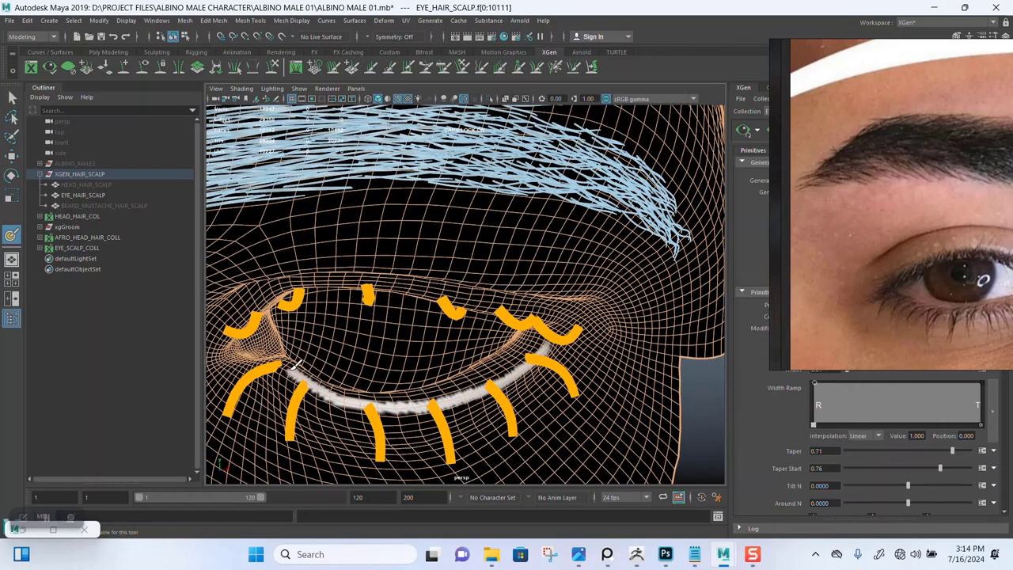
left_click_drag(278, 359, 477, 373, "alt")
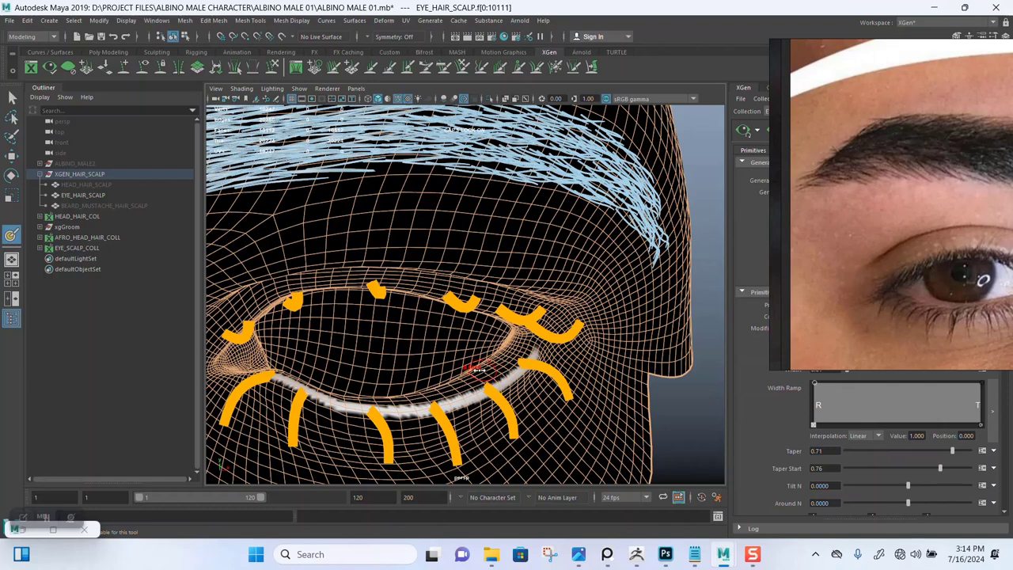
key("super")
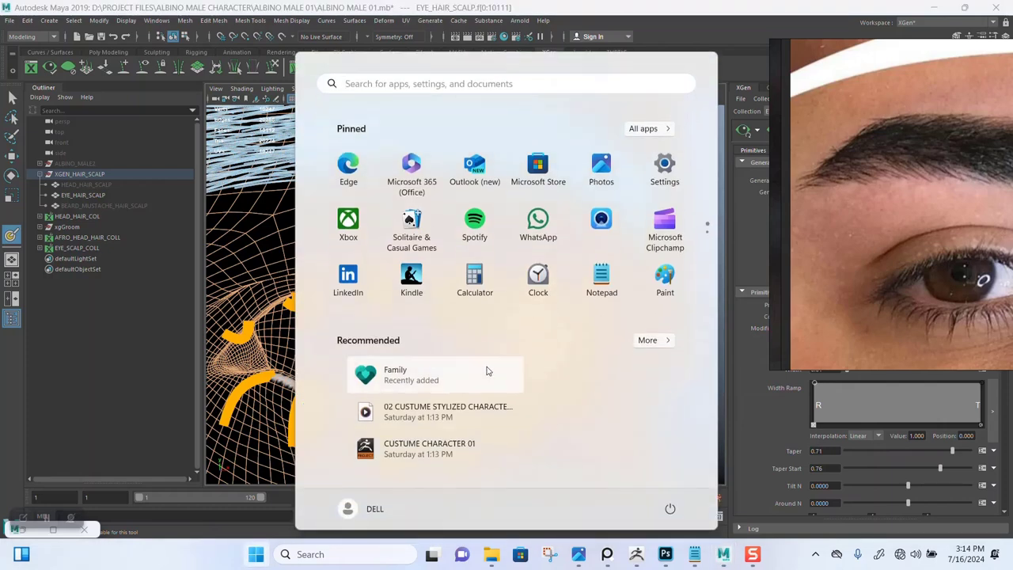
key("super")
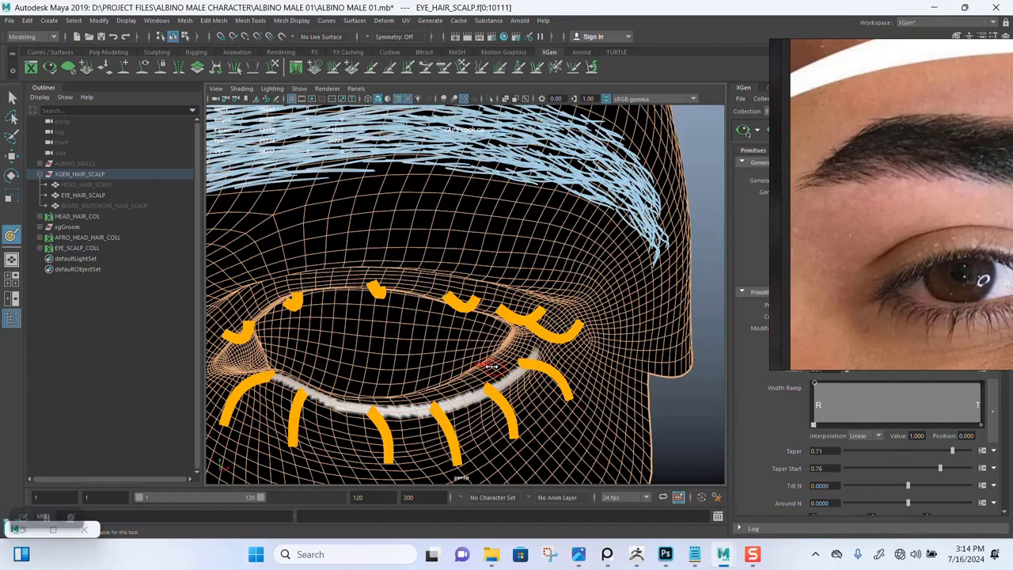
right_click_drag(501, 369, 560, 367, "alt")
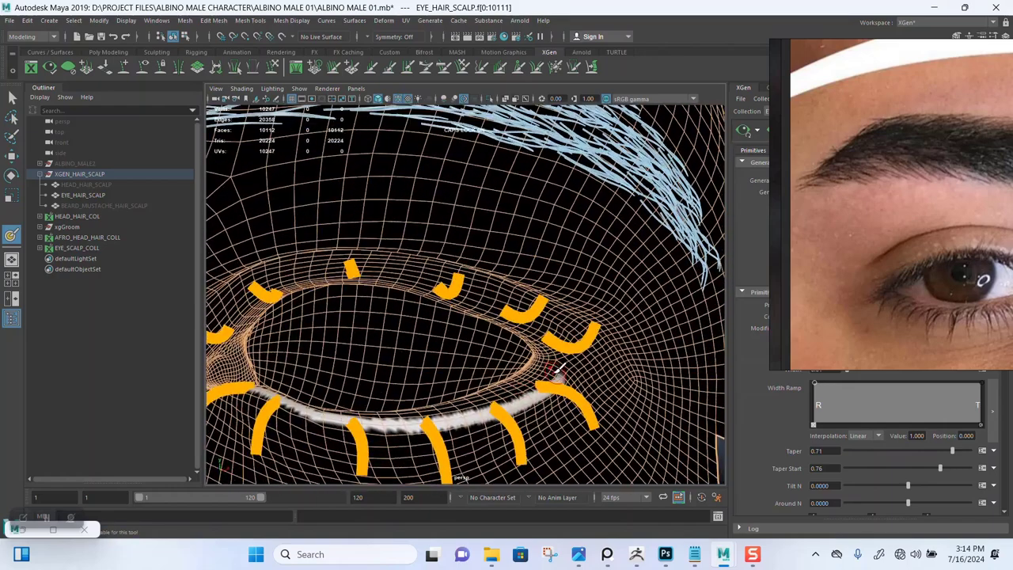
mouse_move(535, 384)
left_mouse_down()
mouse_move(338, 412)
mouse_move(274, 393)
mouse_move(464, 328)
mouse_move(539, 350)
mouse_move(524, 356)
mouse_move(511, 326)
mouse_move(395, 253)
mouse_move(293, 269)
mouse_move(212, 336)
left_mouse_up()
Extend the white mask along the upper lid, undoing the stray stroke
middle_click_drag(297, 349, 319, 337, "alt")
left_click_drag(319, 337, 385, 290, "alt")
key("ctrl+z")
mouse_move(491, 281)
left_mouse_down("alt")
mouse_move(502, 272)
mouse_move(295, 290)
mouse_move(361, 242)
mouse_move(459, 229)
mouse_move(505, 239)
mouse_move(552, 275)
mouse_move(610, 363)
mouse_move(592, 375)
mouse_move(446, 330)
mouse_move(486, 290)
mouse_move(489, 307)
left_mouse_up("alt")
scroll(446, 341, "up", 2)
scroll(486, 301, "down", 2)
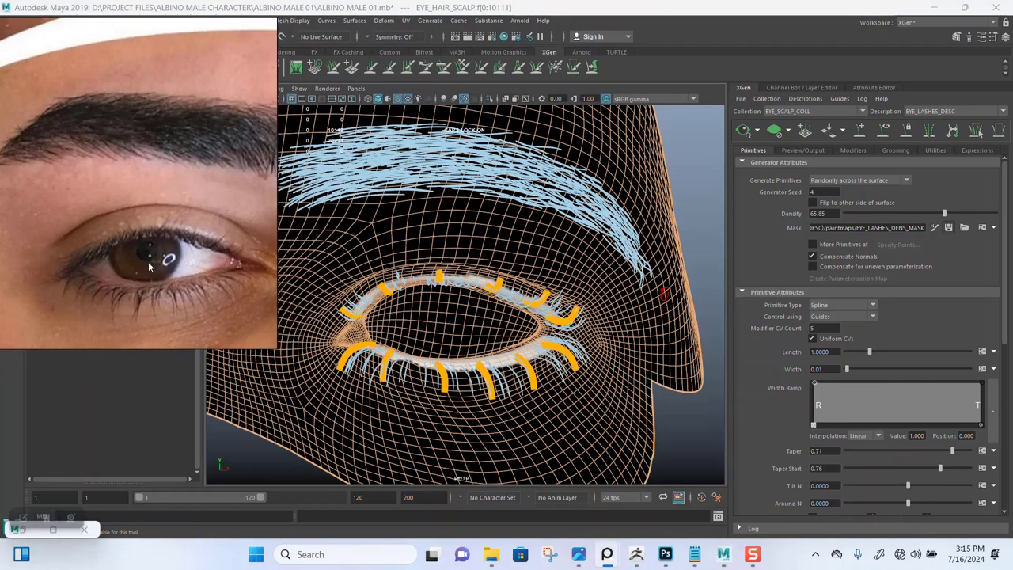
Turn off Wireframe on Shaded to check the lash strands on both lid rims
middle_click_drag(414, 317, 485, 299, "alt")
scroll(486, 299, "down", 2)
mouse_move(485, 300)
left_mouse_down("alt")
mouse_move(509, 294)
mouse_move(491, 319)
mouse_move(294, 287)
left_mouse_up("alt")
scroll(491, 320, "up", 3)
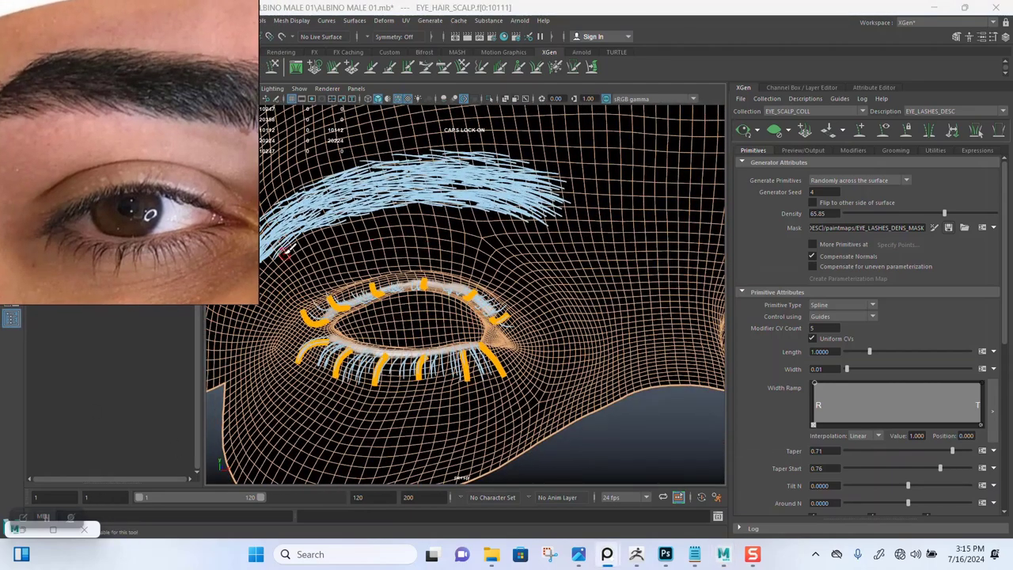
left_click(398, 100)
mouse_move(452, 249)
left_mouse_down("alt")
mouse_move(464, 250)
mouse_move(358, 341)
left_mouse_up("alt")
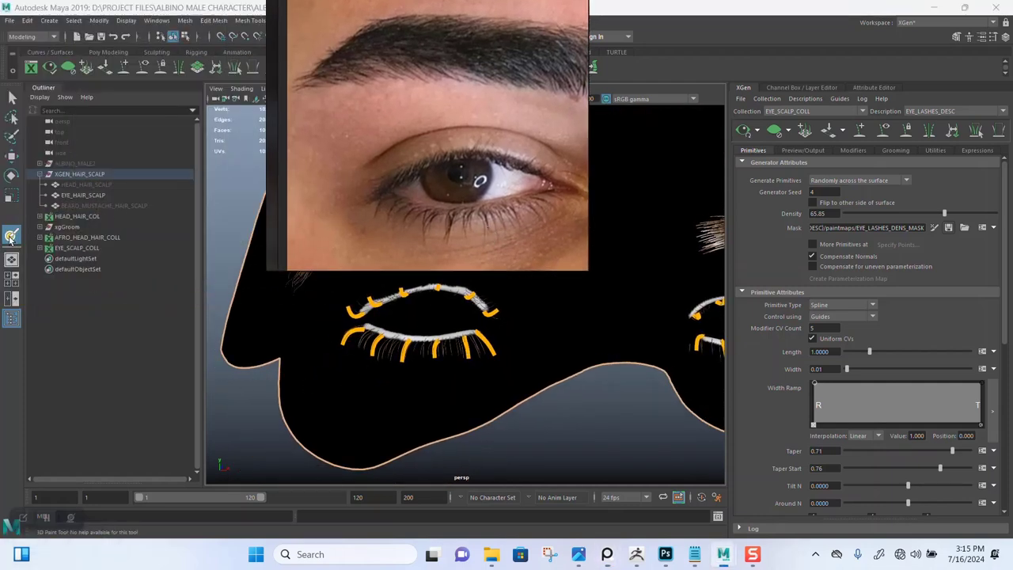
Assign a 4096 file texture to the mask and save the painted texture
double_click(12, 235)
left_click(247, 436)
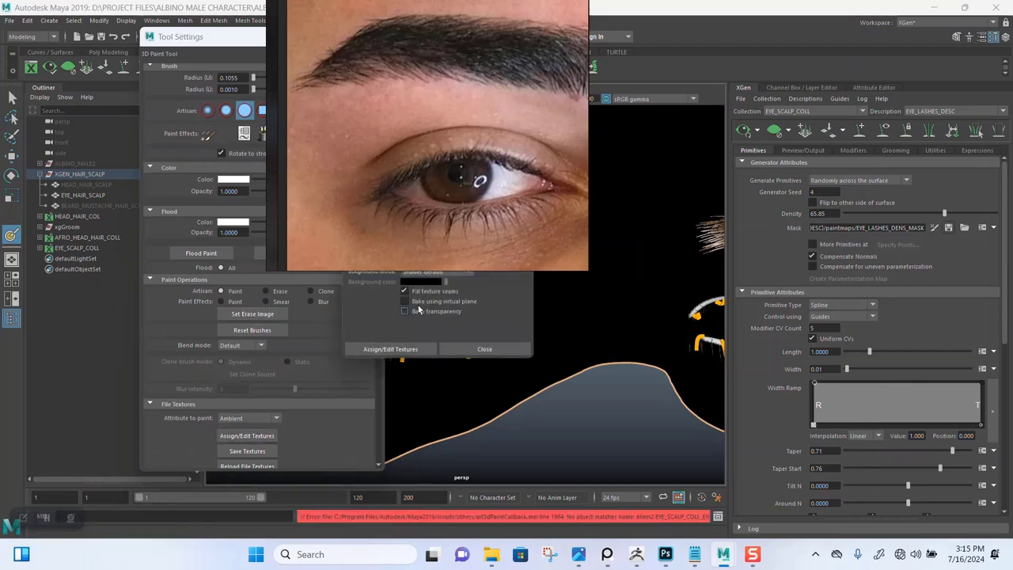
left_click_drag(473, 211, 518, 215)
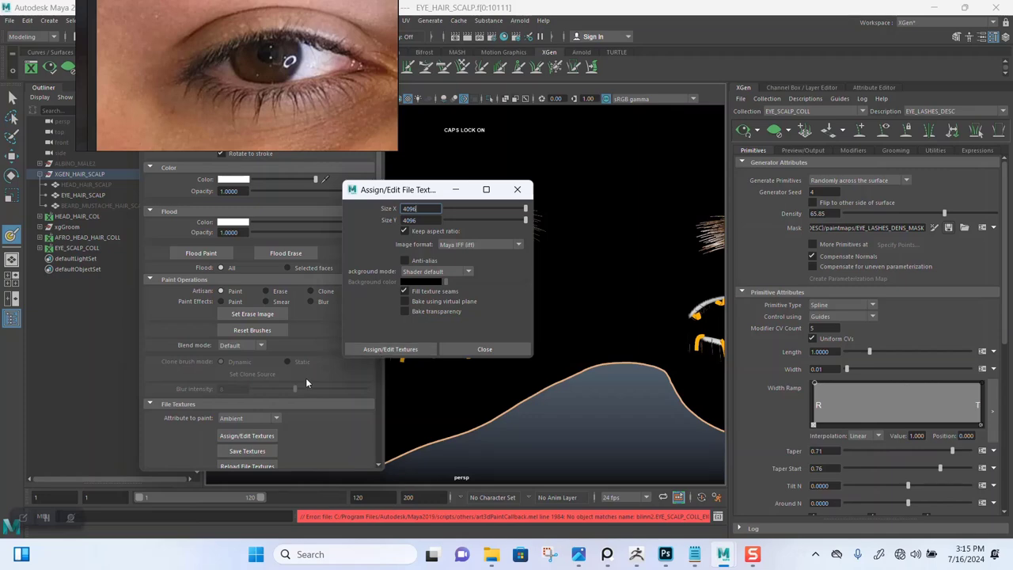
left_click(469, 353)
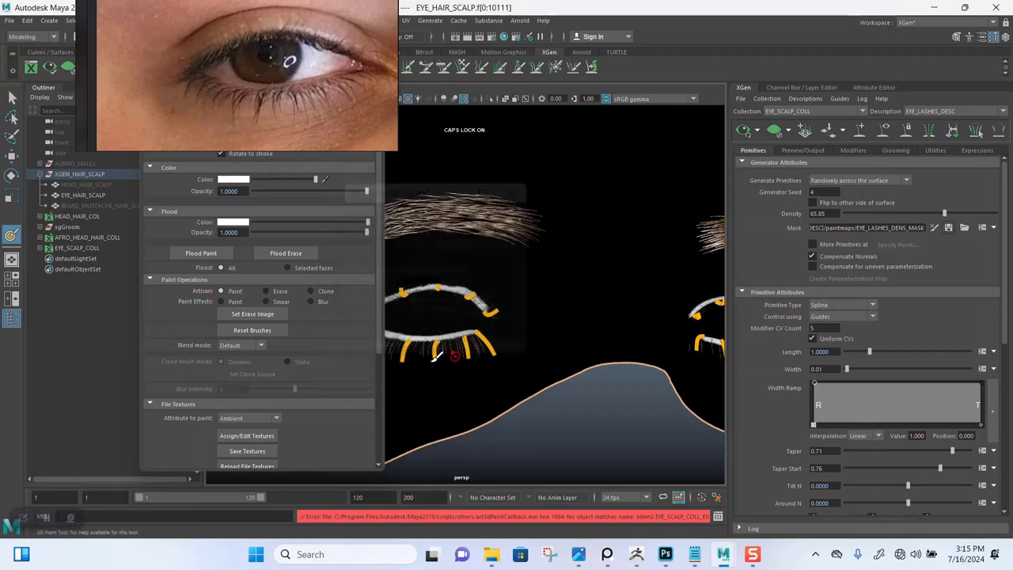
left_click(261, 451)
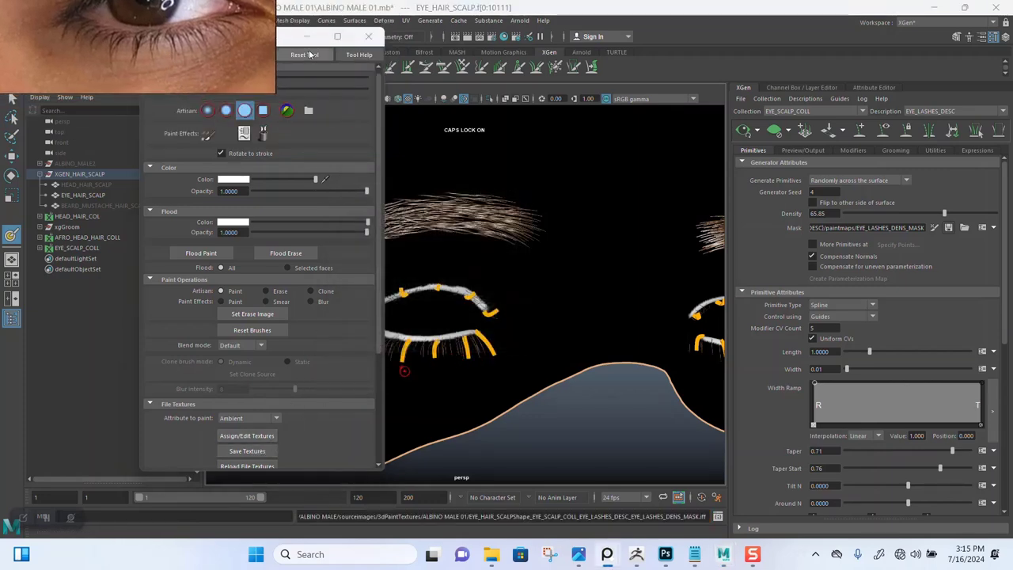
Close the paint tool settings and save the scene
left_click(320, 75)
left_click(331, 86)
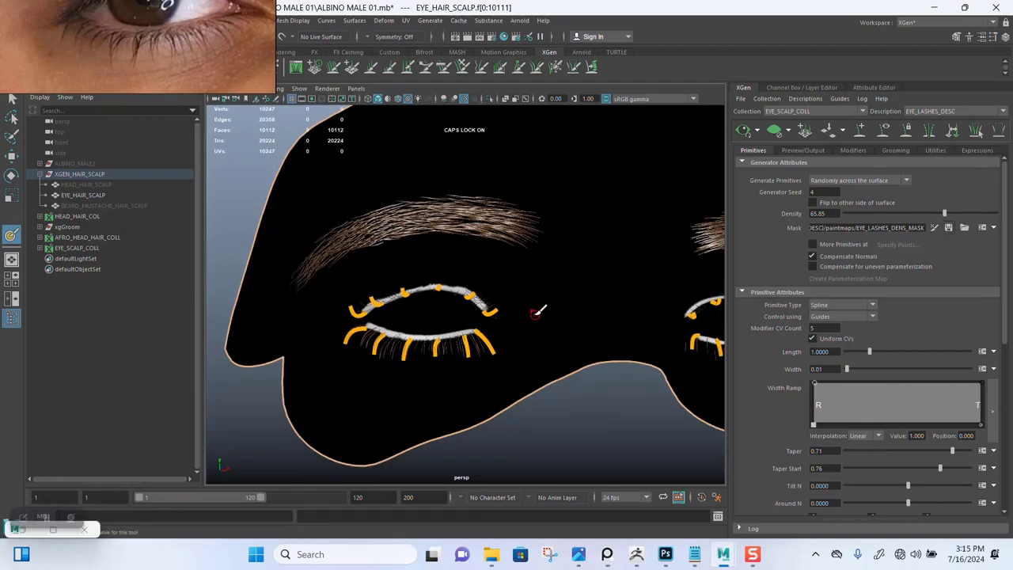
key("ctrl+s")
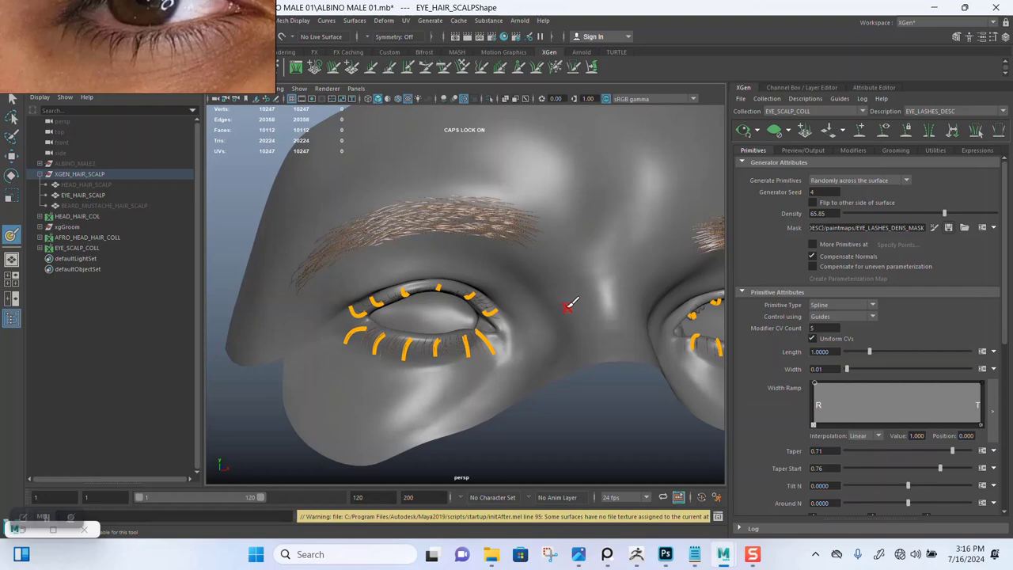
Leave painting, deselect the head and refresh the XGen eyelash preview
left_click_drag(529, 323, 446, 290, "alt")
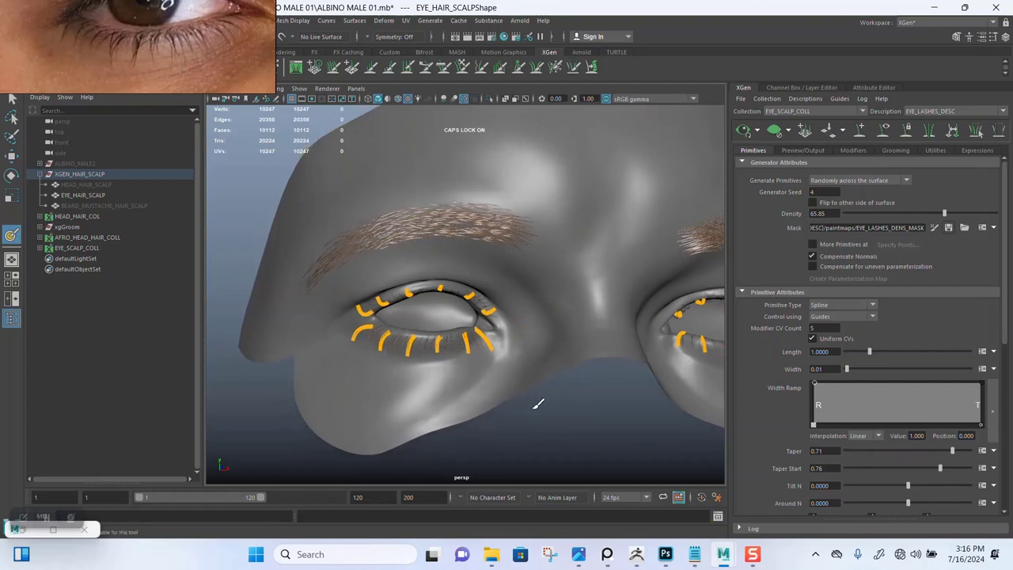
left_click(12, 99)
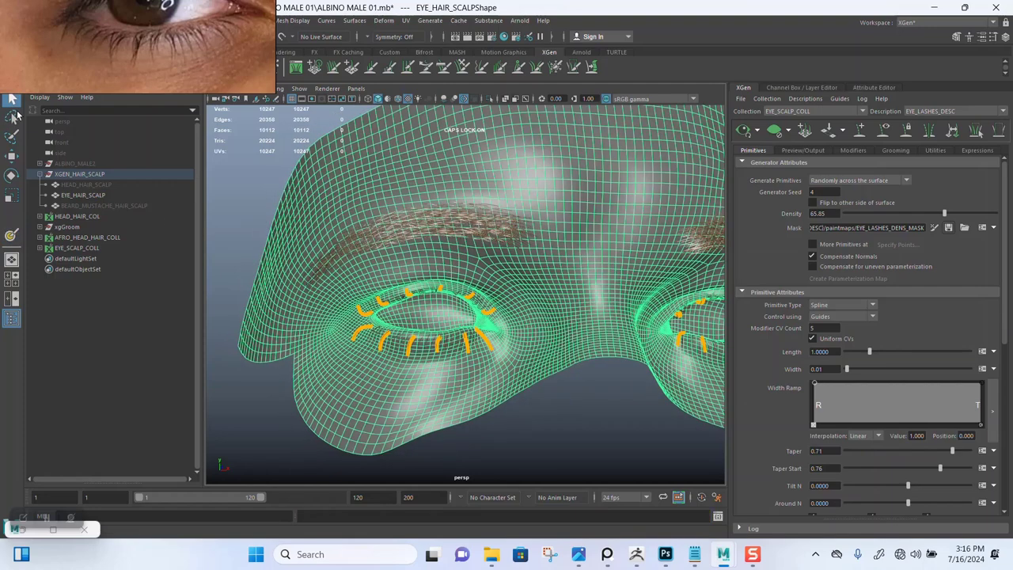
left_click(246, 197)
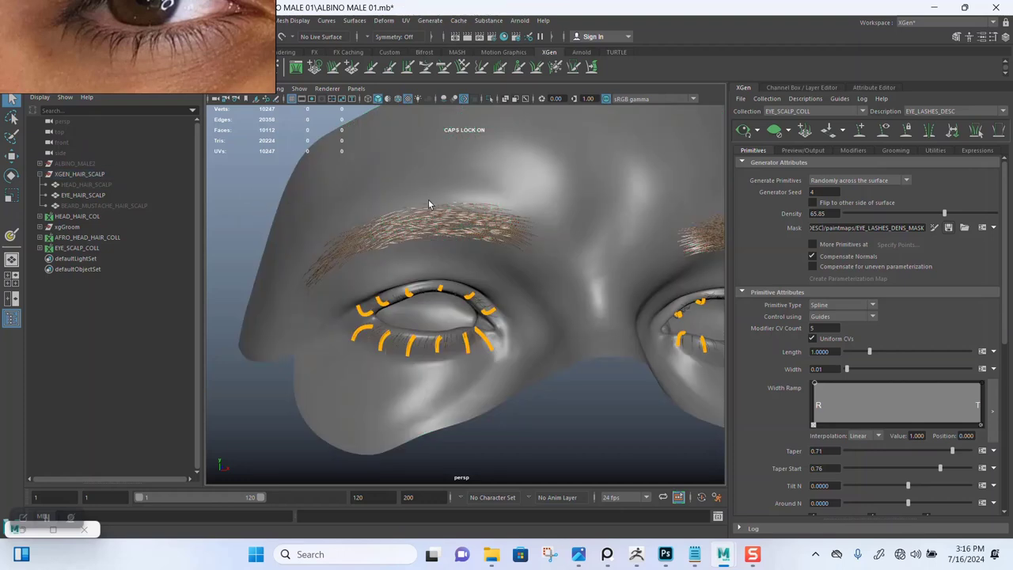
left_click(883, 131)
Inspect the lower lashes from beneath the eye, then reopen the lash mask for painting
scroll(536, 213, "up", 1)
scroll(515, 244, "up", 2)
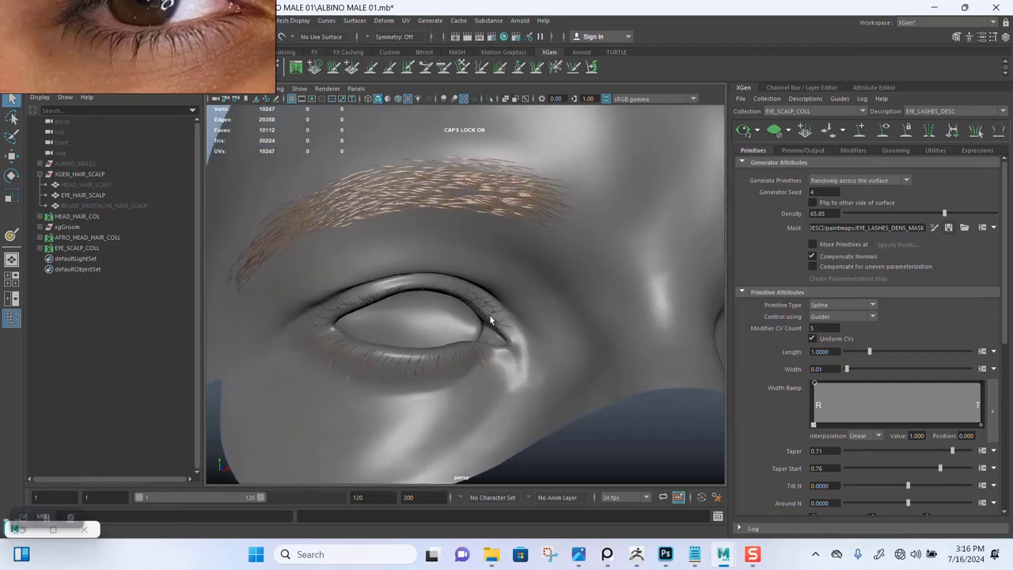
scroll(489, 314, "up", 2)
scroll(505, 270, "up", 2)
mouse_move(505, 270)
left_mouse_down("alt")
mouse_move(515, 245)
mouse_move(494, 249)
mouse_move(538, 213)
mouse_move(459, 245)
mouse_move(493, 232)
left_mouse_up("alt")
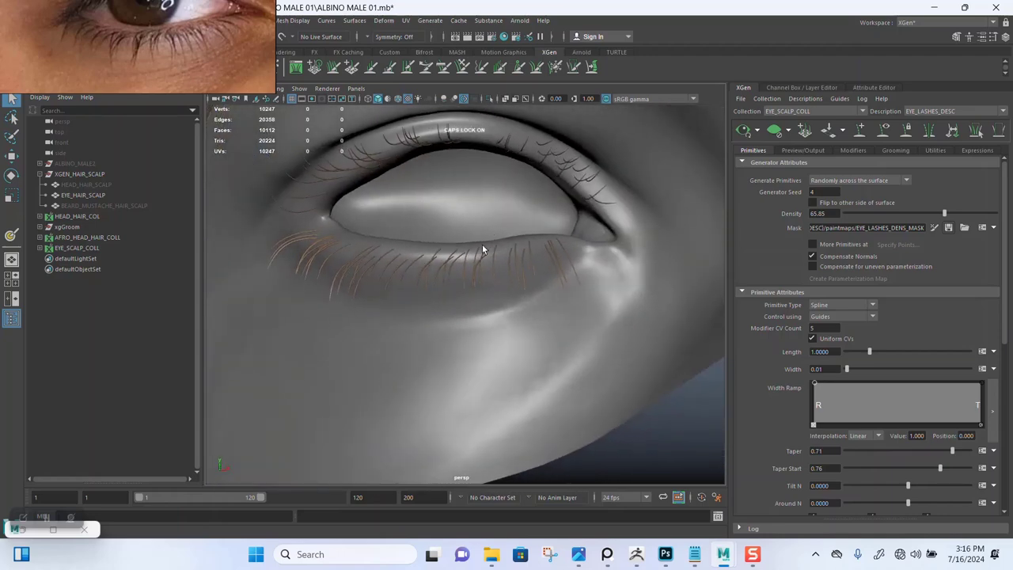
mouse_move(485, 270)
left_mouse_down("alt")
mouse_move(468, 290)
mouse_move(543, 251)
mouse_move(527, 264)
mouse_move(461, 235)
mouse_move(480, 230)
mouse_move(470, 213)
left_mouse_up("alt")
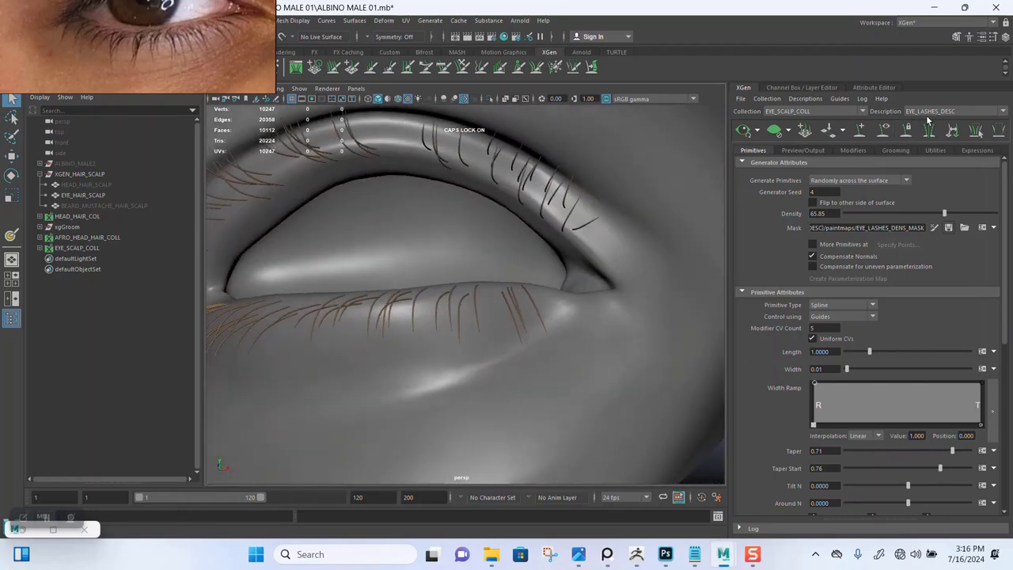
left_click(935, 227)
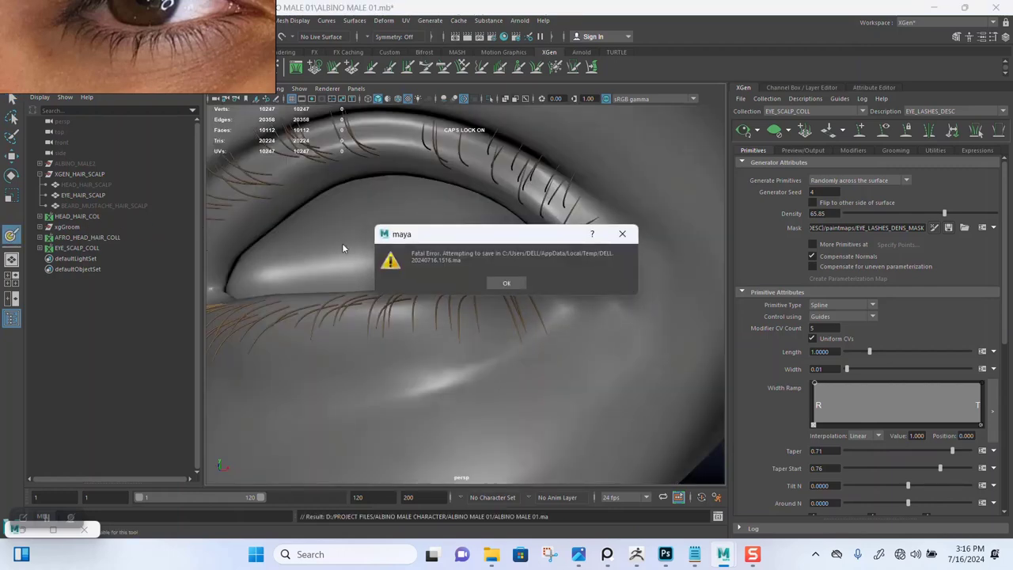
After the crash, set the project to the ALBINO MALE folder and widen the 3D viewport
left_click(509, 284)
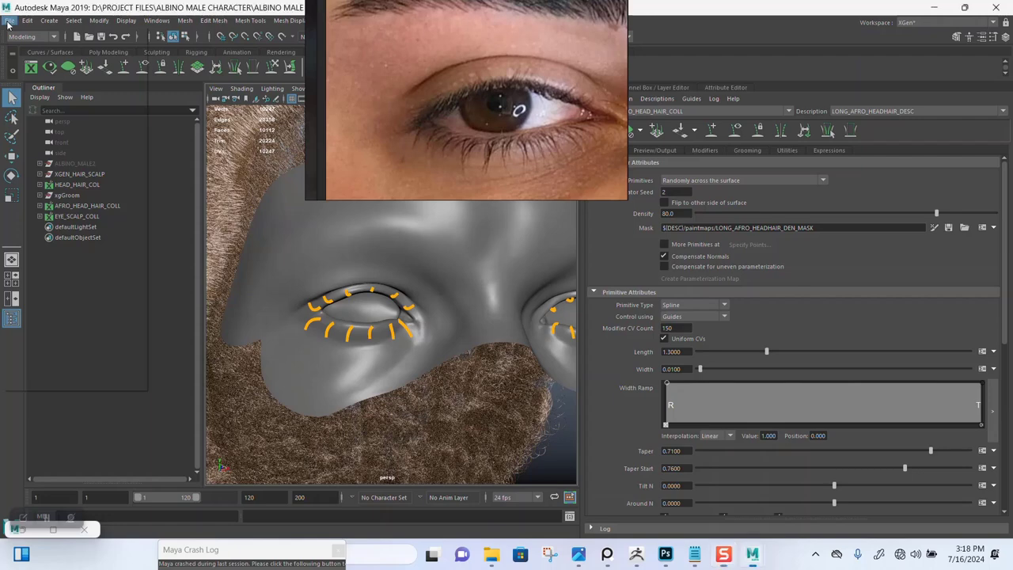
left_click(8, 21)
left_click(47, 327)
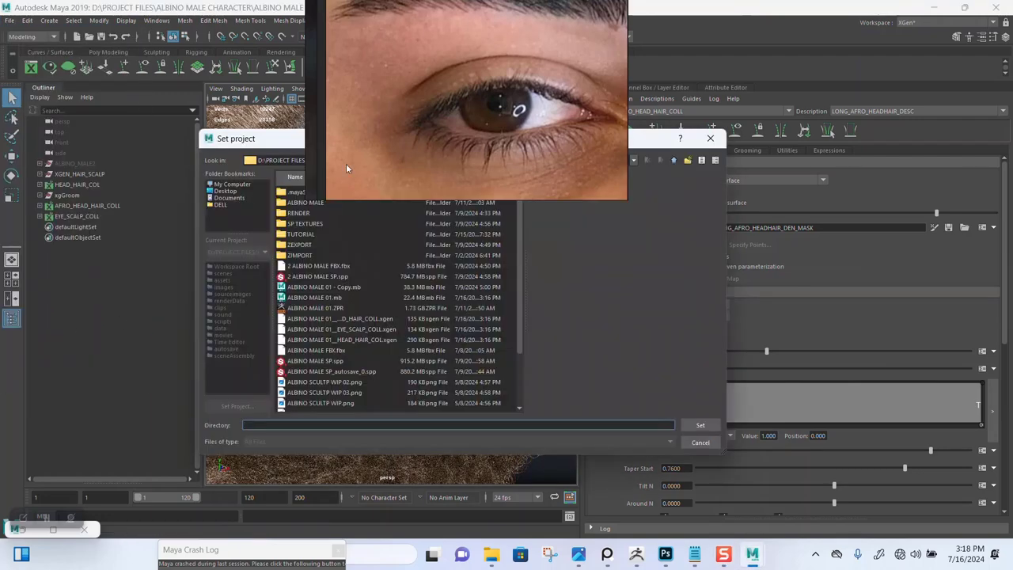
left_click(328, 205)
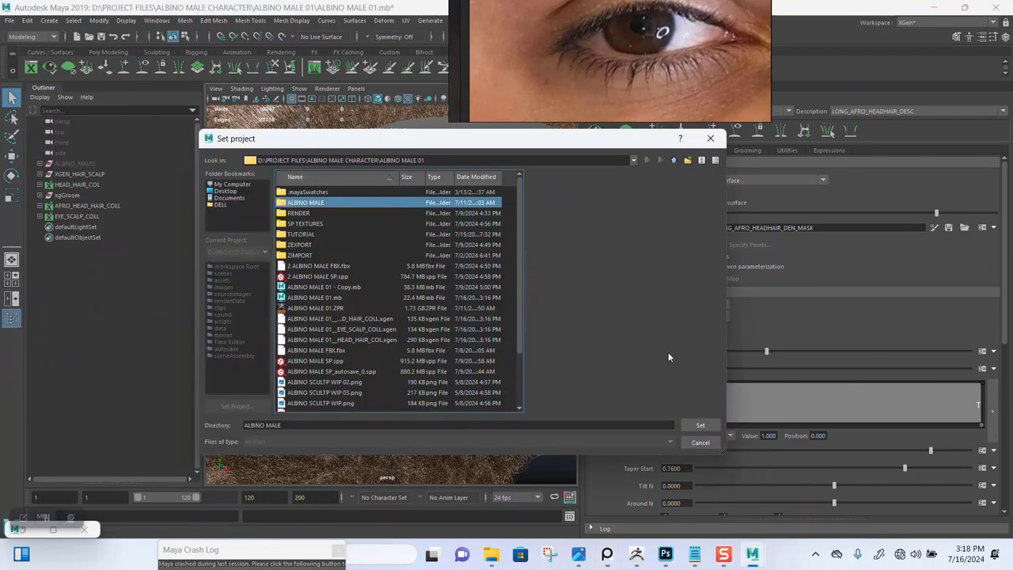
left_click(700, 426)
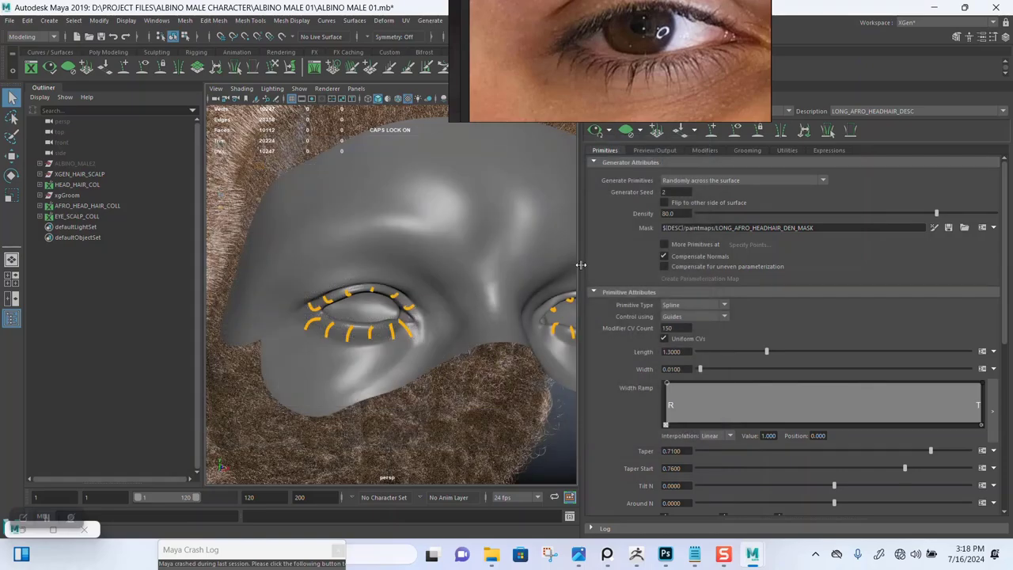
left_click_drag(581, 264, 728, 264)
Clear the afro hair preview from the viewport
scroll(485, 317, "up", 2)
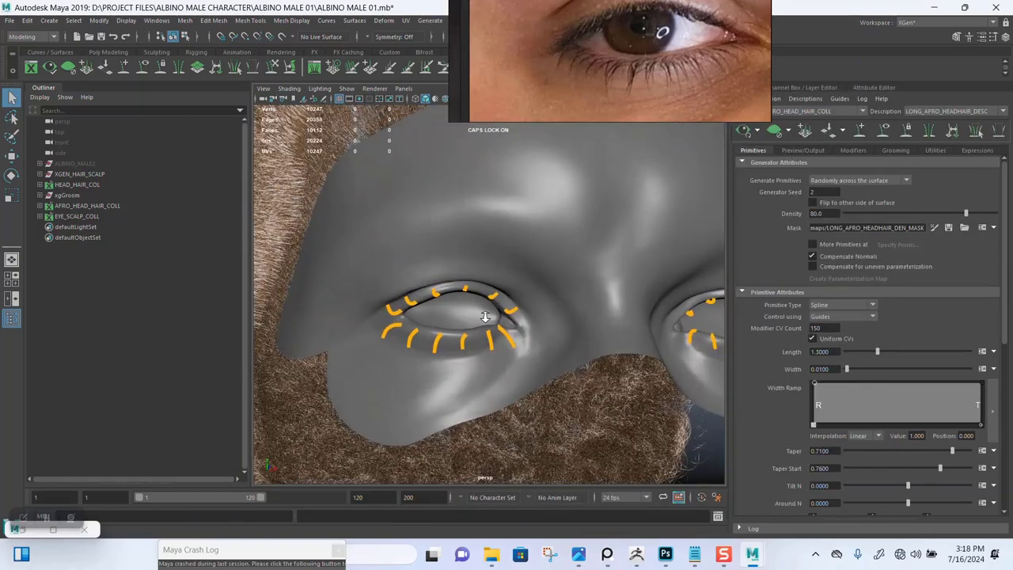
scroll(485, 317, "down", 5)
mouse_move(485, 317)
left_mouse_down("alt")
mouse_move(580, 292)
mouse_move(514, 311)
left_mouse_up("alt")
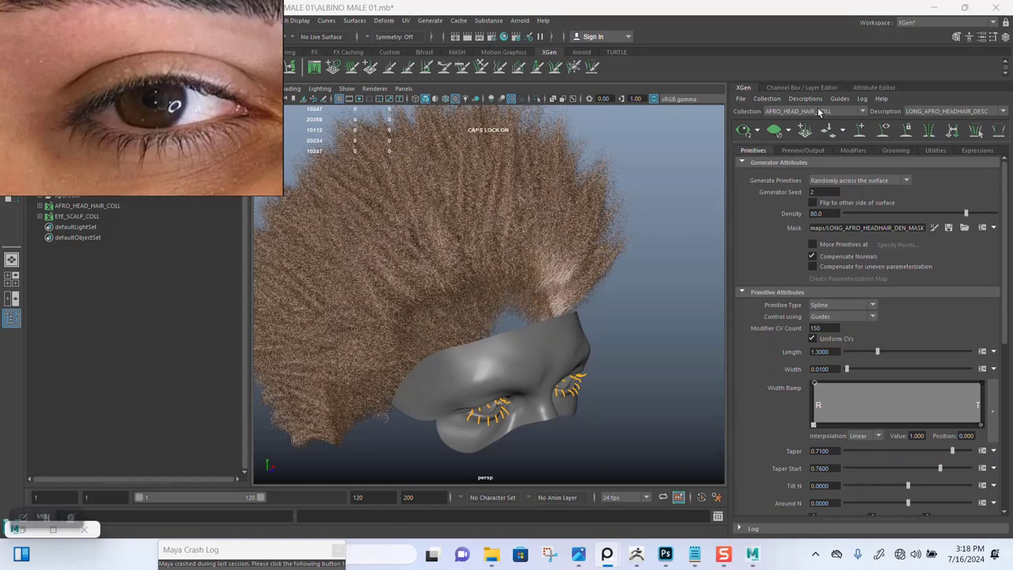
left_click(778, 131)
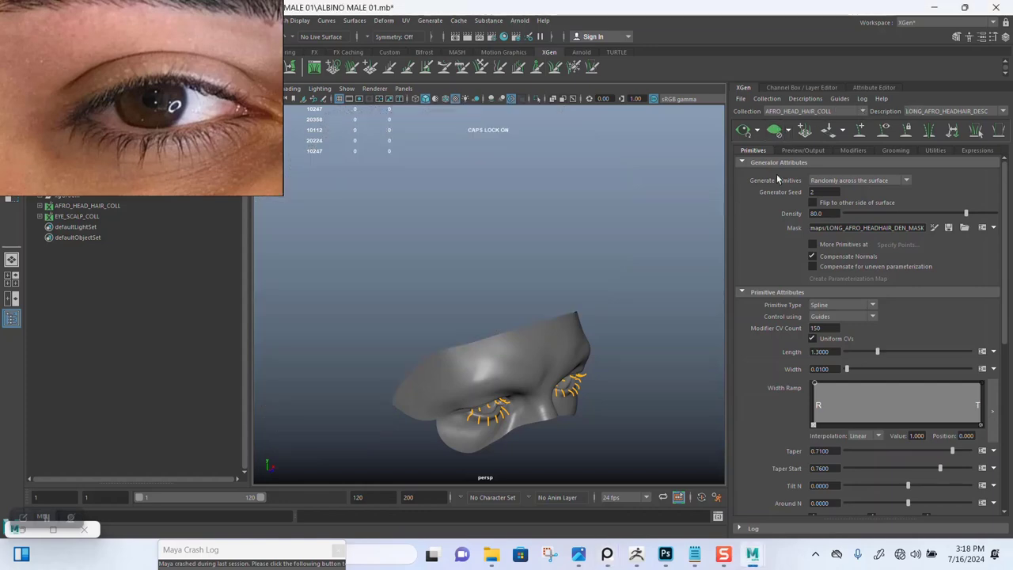
In HEAD_HAIR_COL, clear the CENTER_HEADHAIR_DESC and BACK_SIDES_HEADHAIR_DESC previews
left_click(920, 113)
left_click(815, 111)
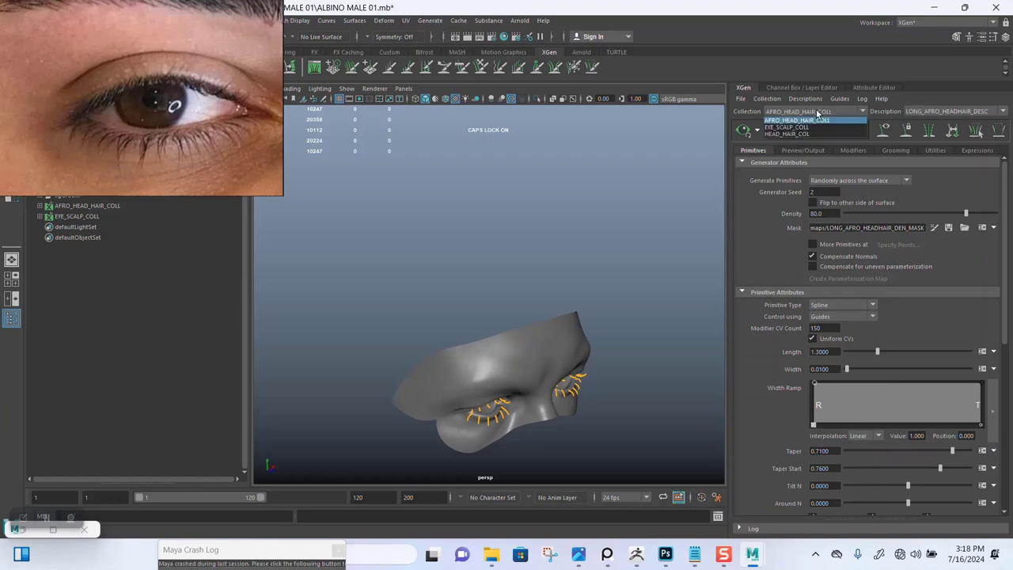
left_click(805, 132)
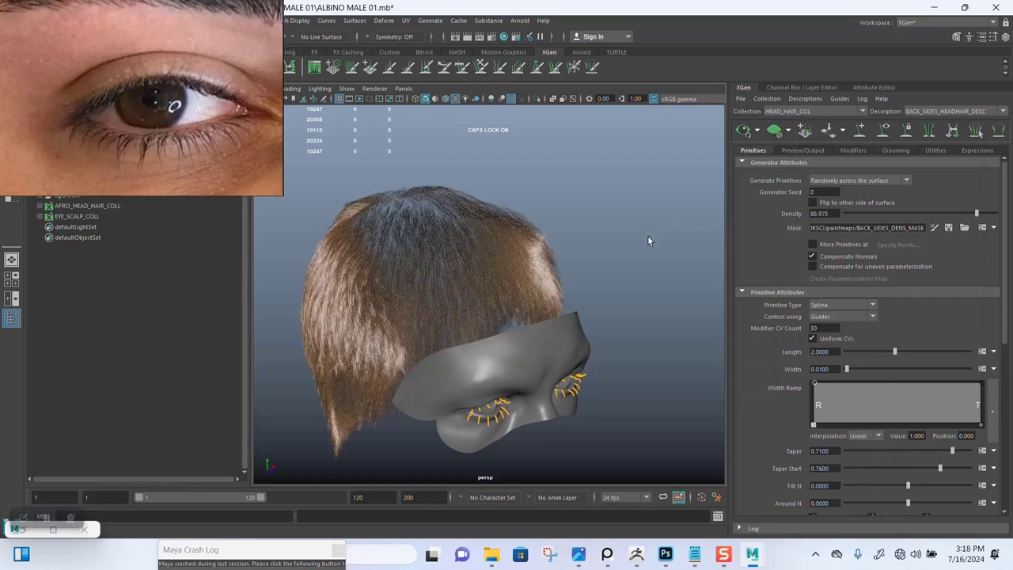
left_click(937, 116)
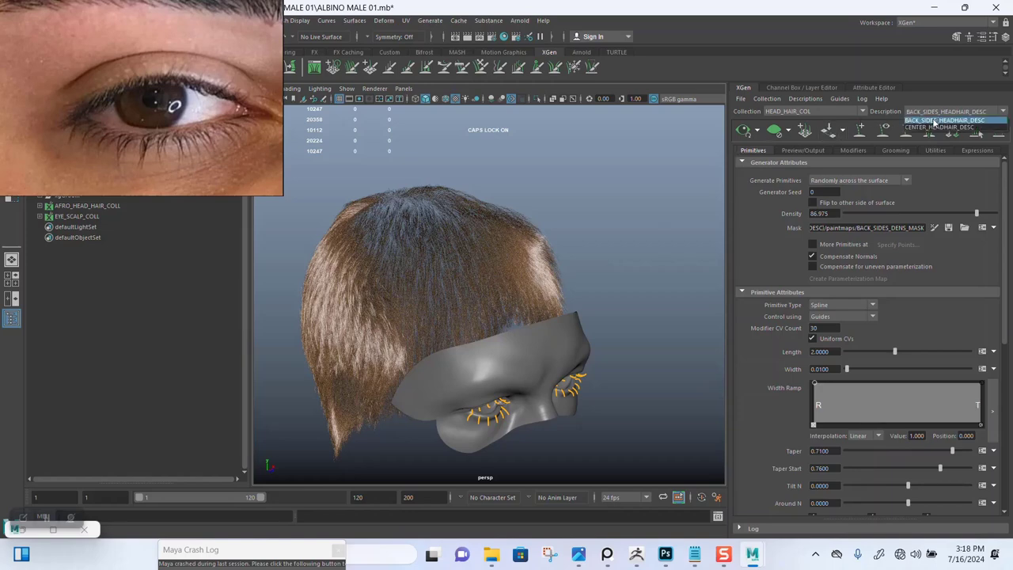
left_click(935, 128)
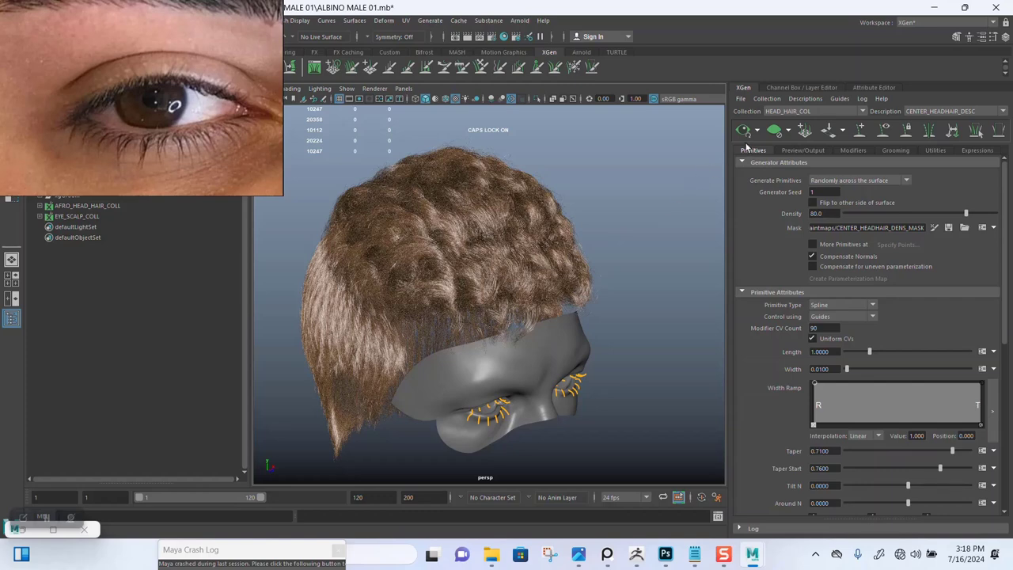
left_click(775, 132)
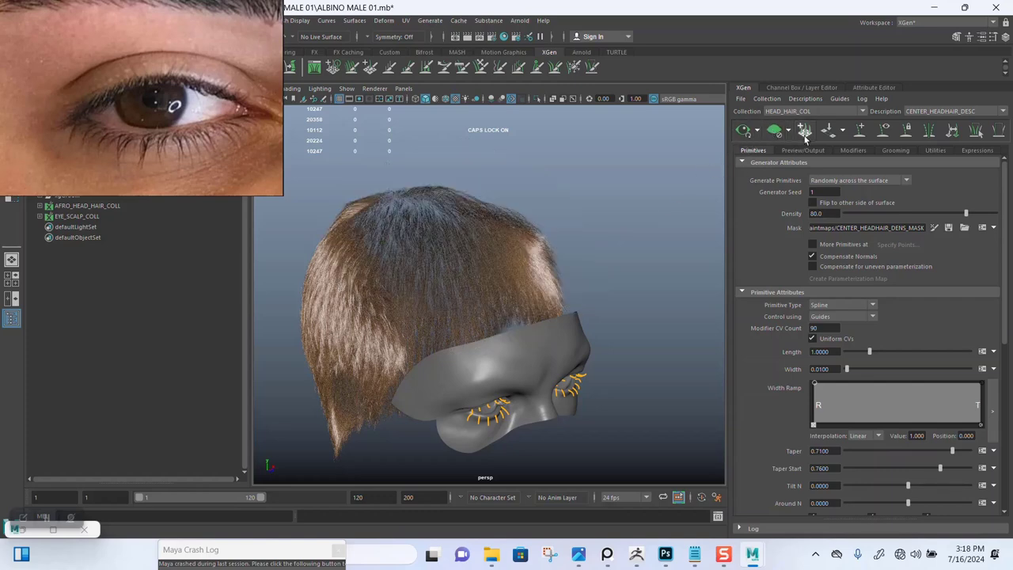
left_click(931, 113)
left_click(918, 125)
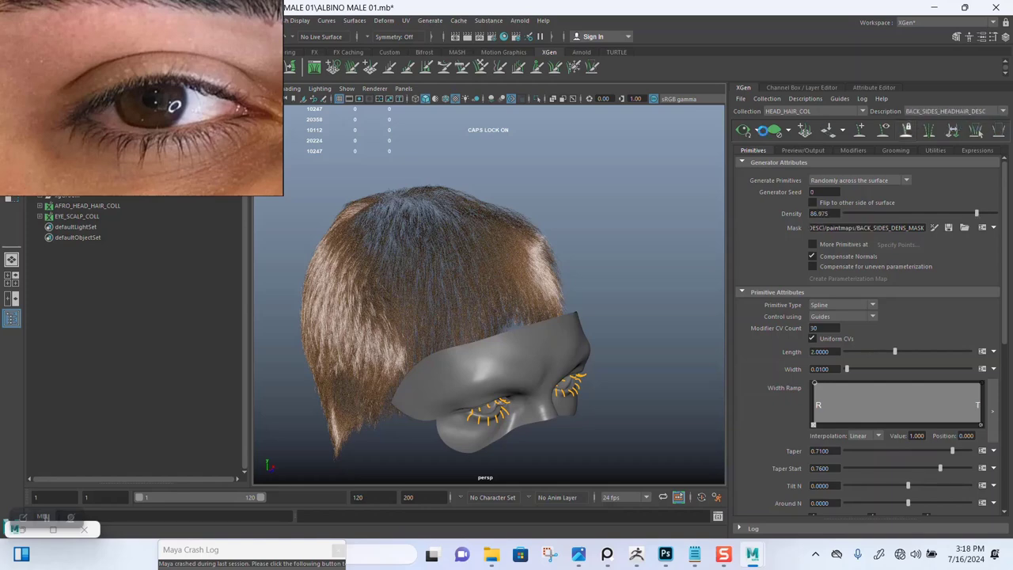
left_click(774, 132)
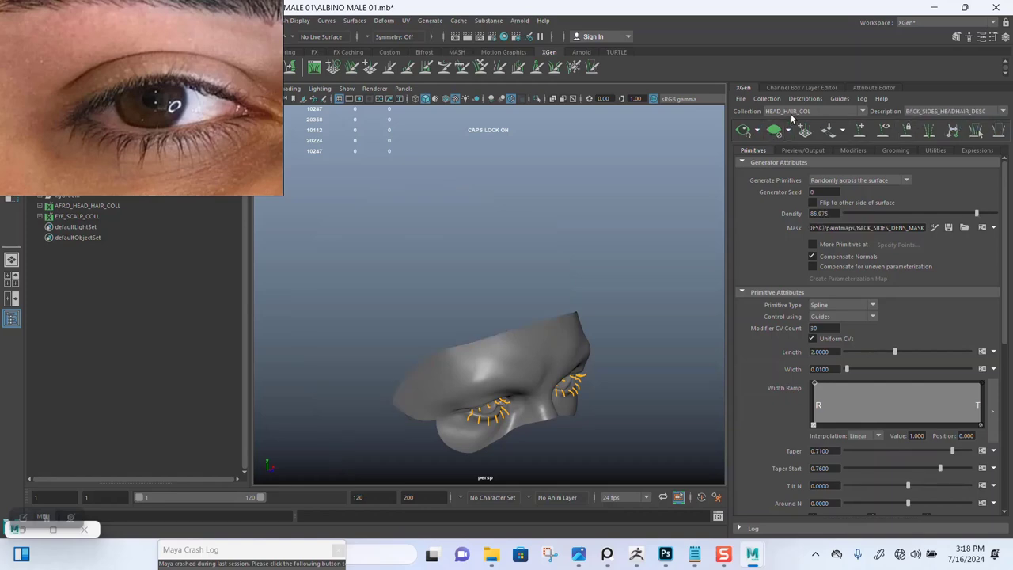
Switch to the EYE_SCALP_COLL collection and clear the eyebrow preview
left_click(791, 117)
left_click(789, 133)
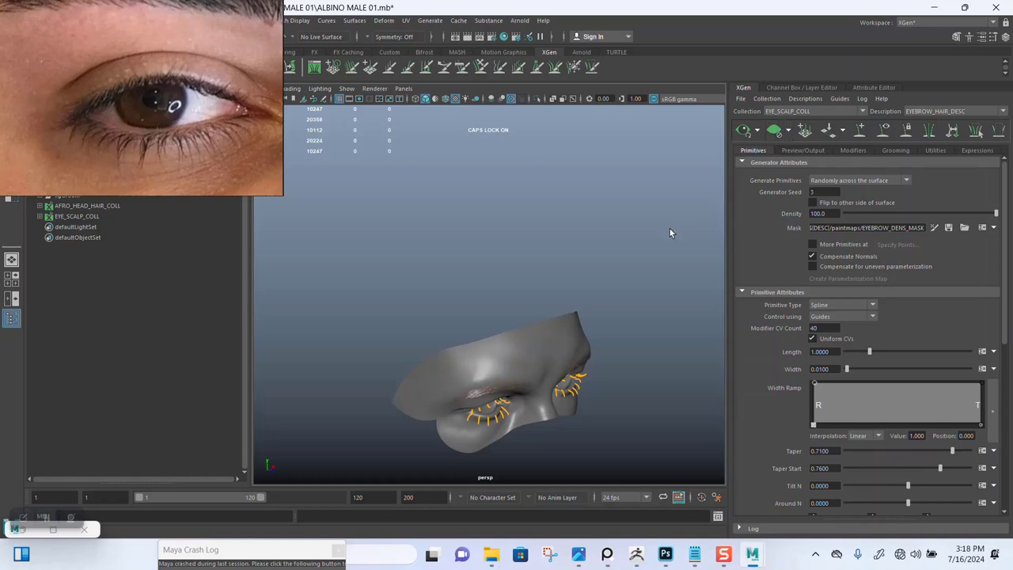
mouse_move(617, 287)
left_mouse_down("alt")
mouse_move(512, 333)
mouse_move(482, 324)
mouse_move(457, 278)
mouse_move(469, 291)
mouse_move(516, 267)
mouse_move(554, 291)
left_mouse_up("alt")
scroll(469, 292, "up", 3)
scroll(483, 305, "up", 3)
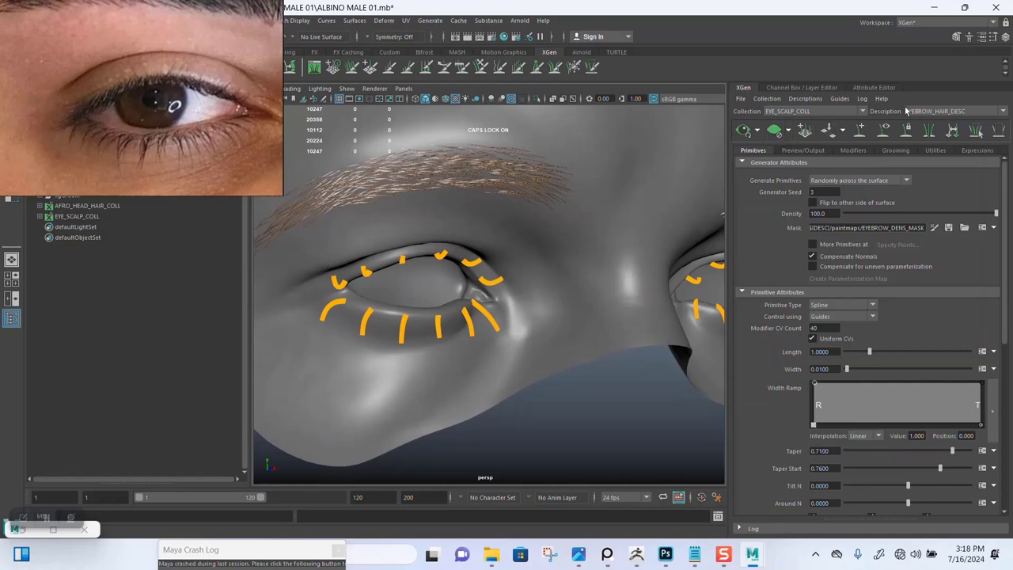
left_click(775, 131)
Select EYE_LASHES_DESC and start painting its eyelash density mask
left_click(920, 111)
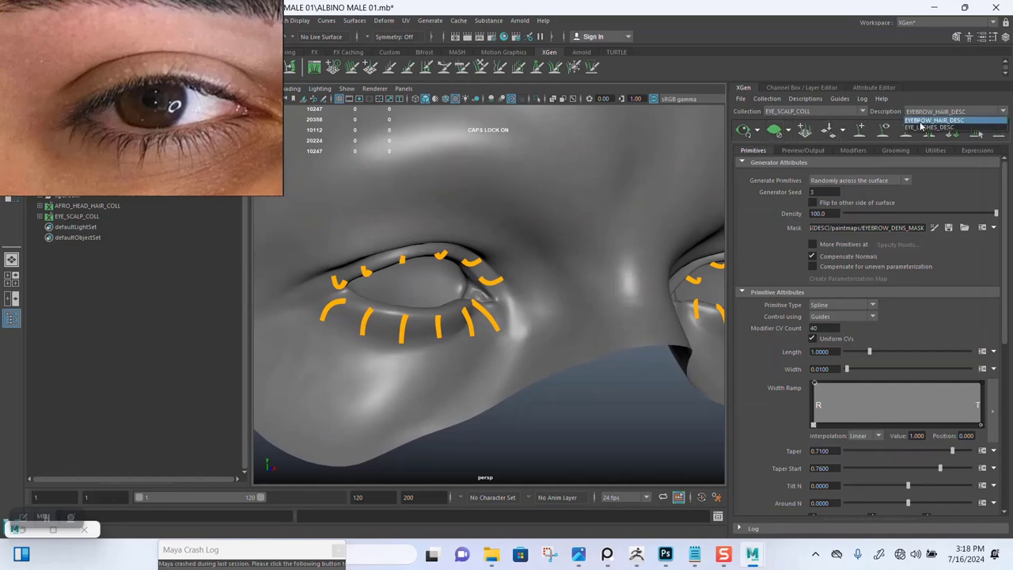
left_click(931, 128)
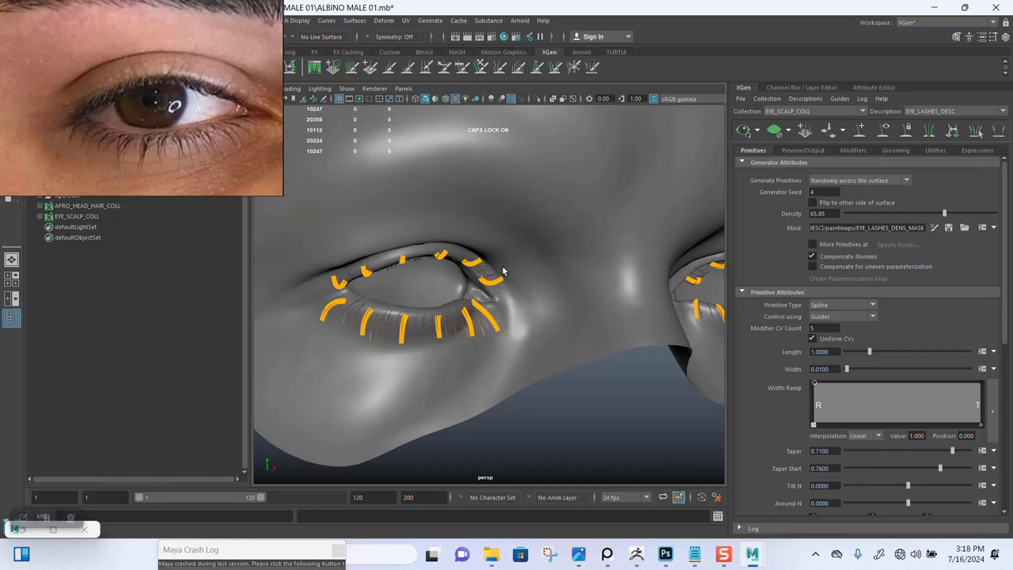
scroll(502, 271, "up", 2)
scroll(503, 269, "up", 2)
scroll(503, 269, "up", 2)
scroll(505, 267, "up", 2)
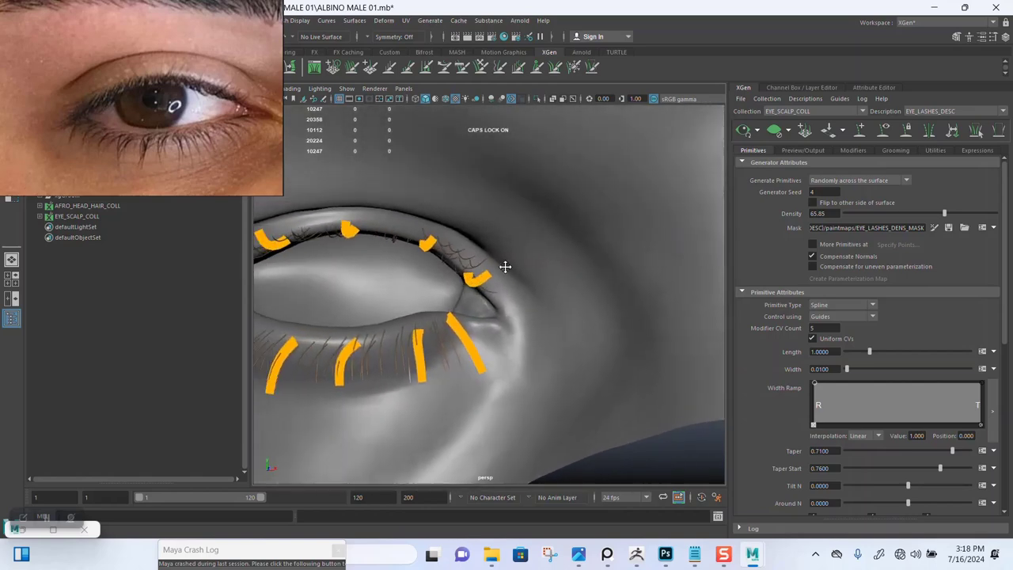
left_click_drag(505, 266, 565, 272, "alt")
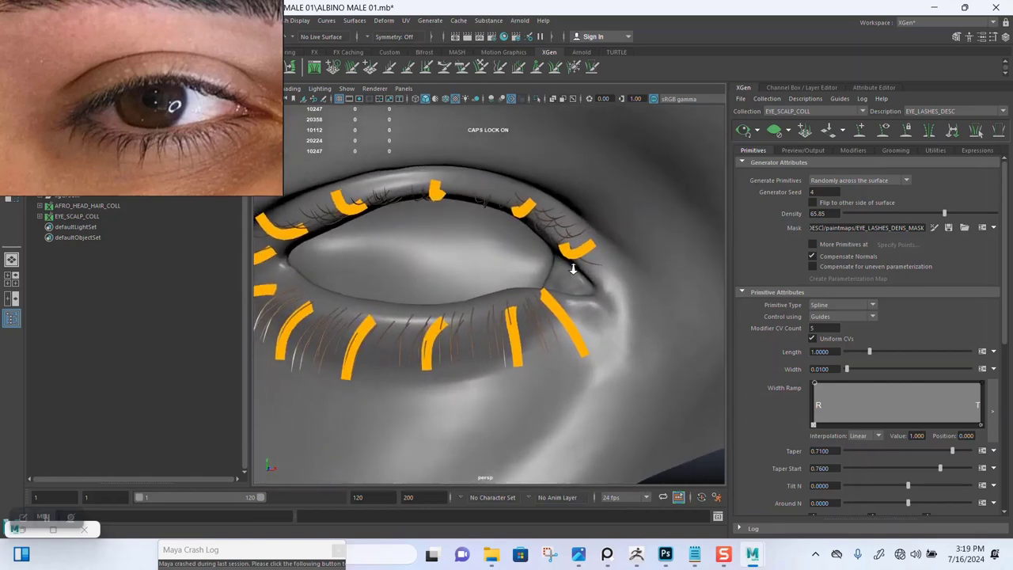
left_click(934, 227)
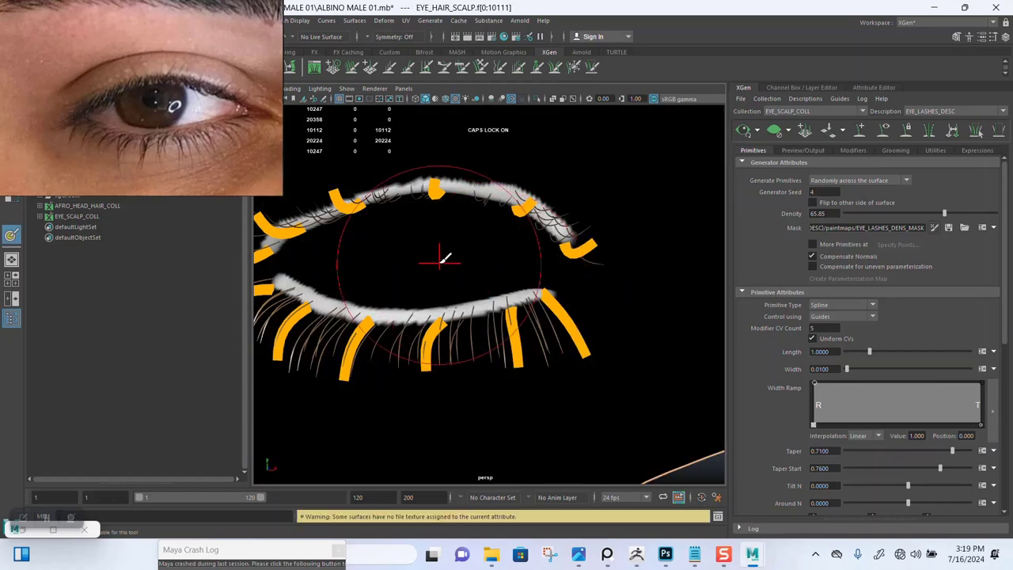
Set the paint brush to the solid profile
double_click(11, 235)
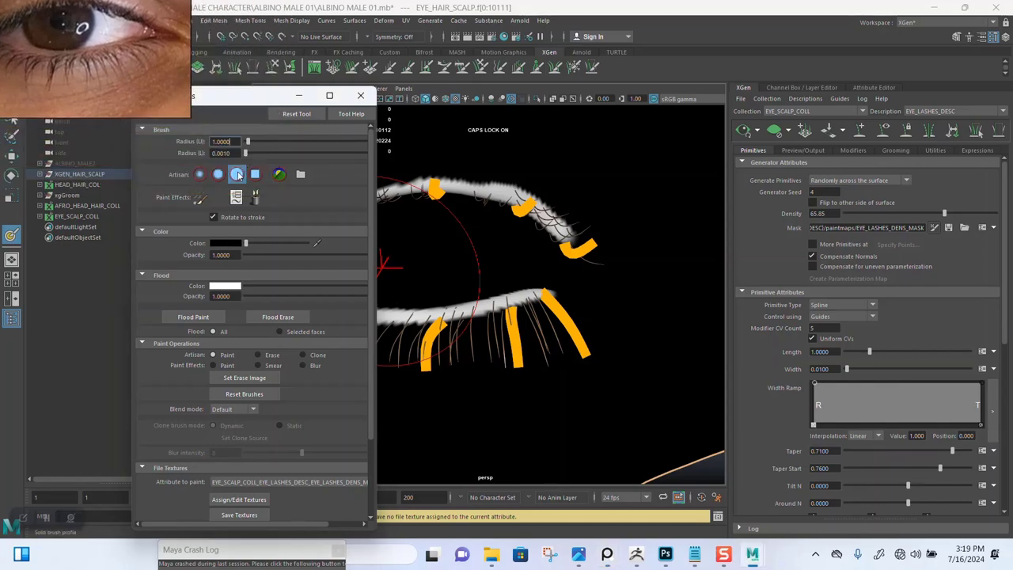
left_click(237, 175)
left_click(299, 95)
scroll(473, 293, "down", 5)
scroll(452, 269, "down", 3)
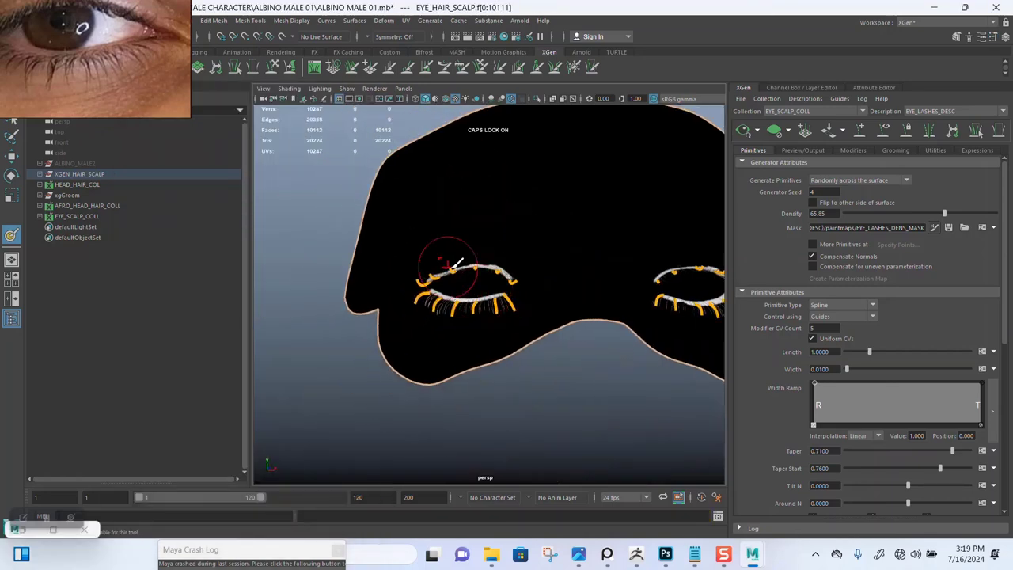
Paint the mask white along the upper and lower lid rims and save it
mouse_move(480, 313)
left_mouse_down("alt")
mouse_move(452, 328)
mouse_move(305, 289)
mouse_move(426, 272)
left_mouse_up("alt")
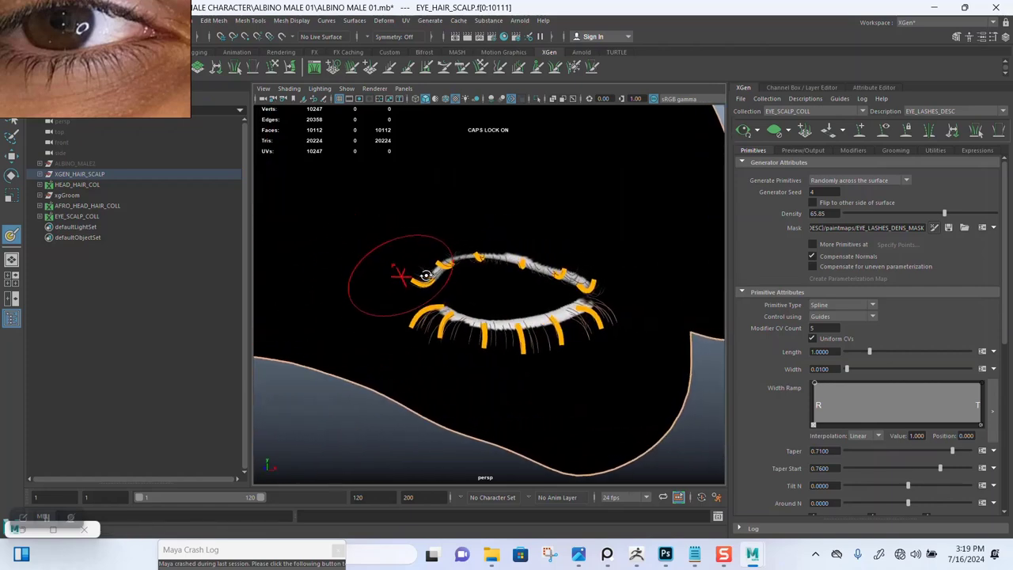
scroll(443, 309, "up", 2)
scroll(466, 358, "up", 2)
mouse_move(466, 359)
left_mouse_down("alt")
mouse_move(441, 317)
mouse_move(350, 266)
left_mouse_up("alt")
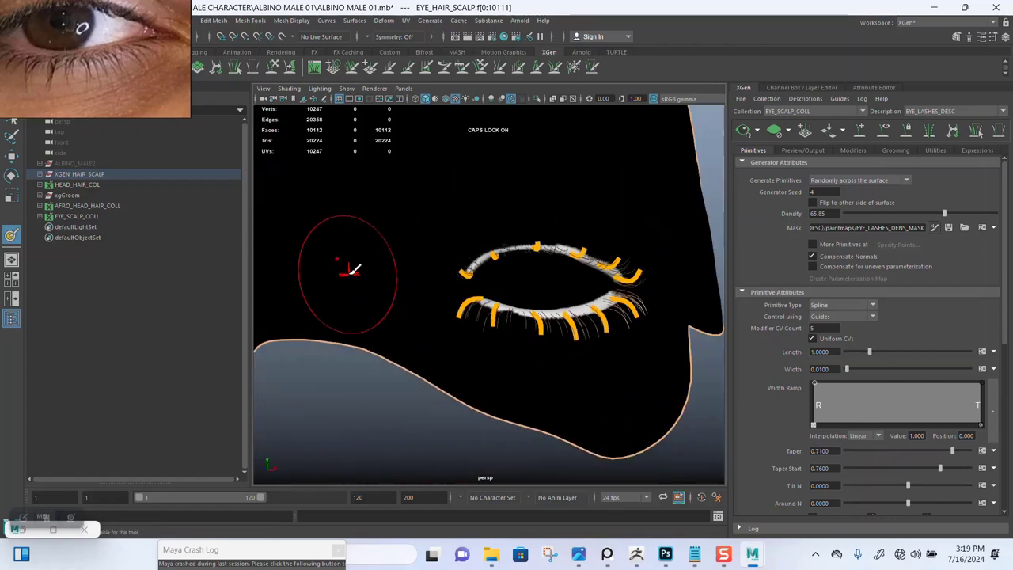
scroll(362, 243, "down", 3)
scroll(469, 277, "up", 4)
mouse_move(469, 277)
left_mouse_down("alt")
mouse_move(448, 301)
mouse_move(464, 335)
mouse_move(384, 302)
left_mouse_up("alt")
scroll(464, 288, "up", 2)
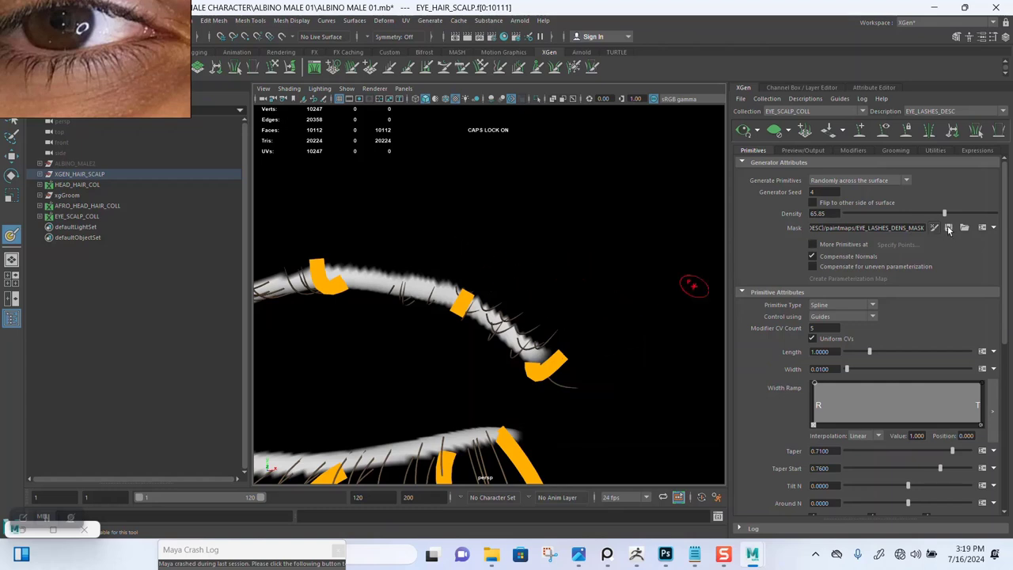
mouse_move(604, 271)
left_mouse_down("alt")
mouse_move(525, 288)
mouse_move(549, 251)
mouse_move(586, 250)
left_mouse_up("alt")
mouse_move(509, 269)
left_mouse_down("alt")
mouse_move(549, 267)
mouse_move(513, 250)
mouse_move(483, 267)
mouse_move(502, 294)
mouse_move(377, 281)
mouse_move(475, 266)
mouse_move(421, 249)
mouse_move(437, 257)
mouse_move(482, 234)
left_mouse_up("alt")
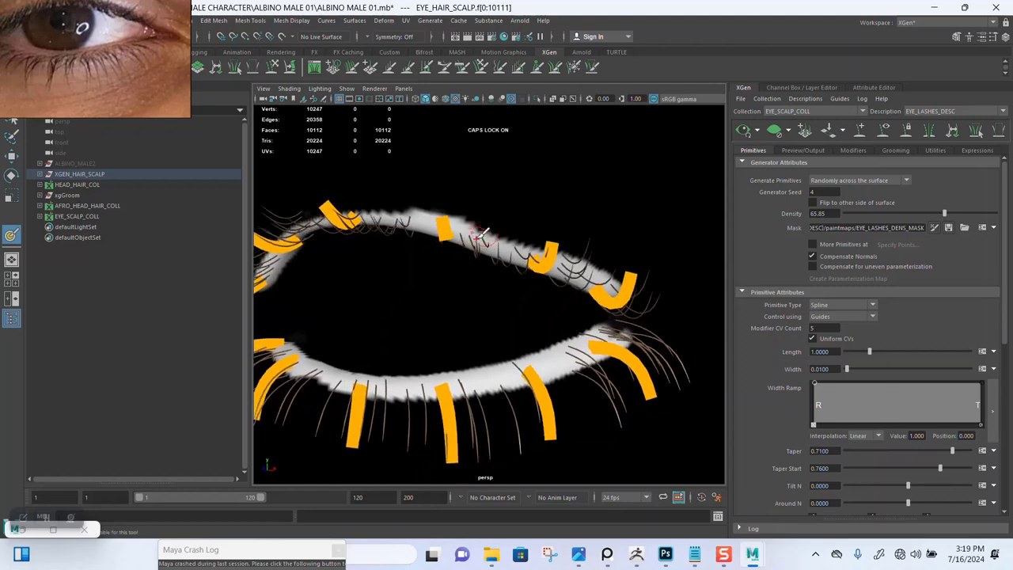
left_click_drag(548, 250, 515, 233, "alt")
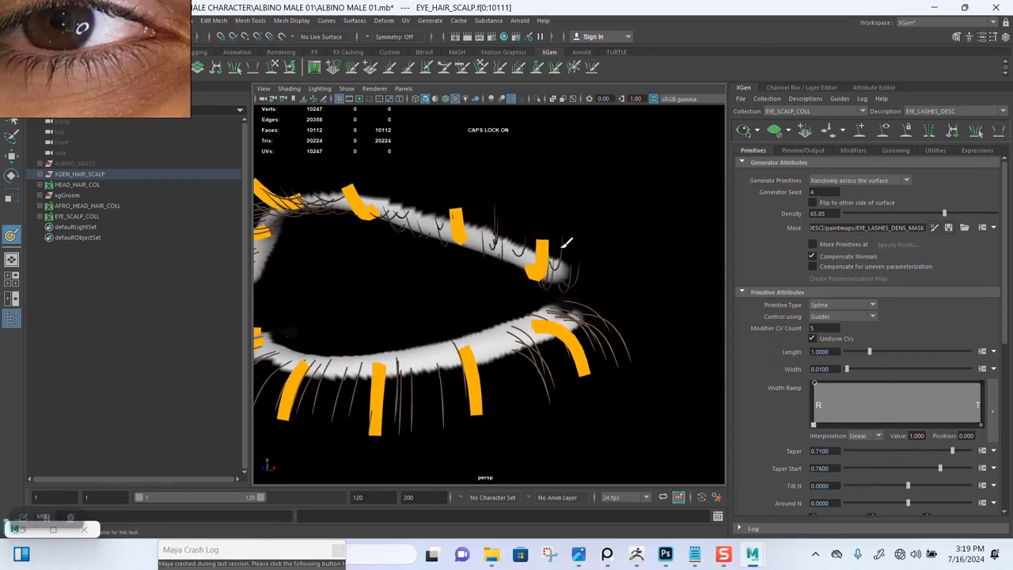
left_click_drag(625, 323, 586, 324, "alt")
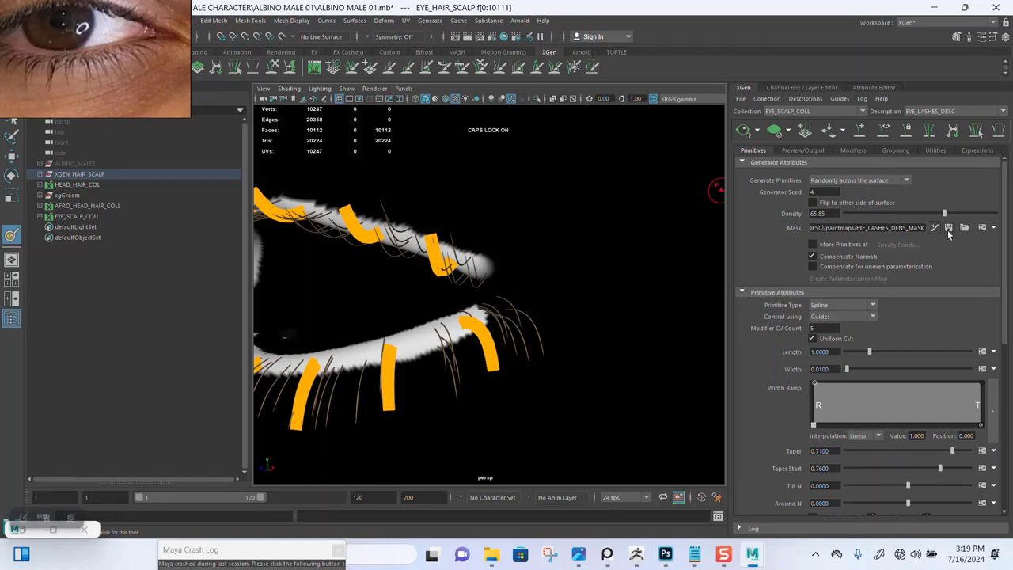
mouse_move(565, 288)
left_mouse_down("alt")
mouse_move(489, 235)
mouse_move(570, 217)
left_mouse_up("alt")
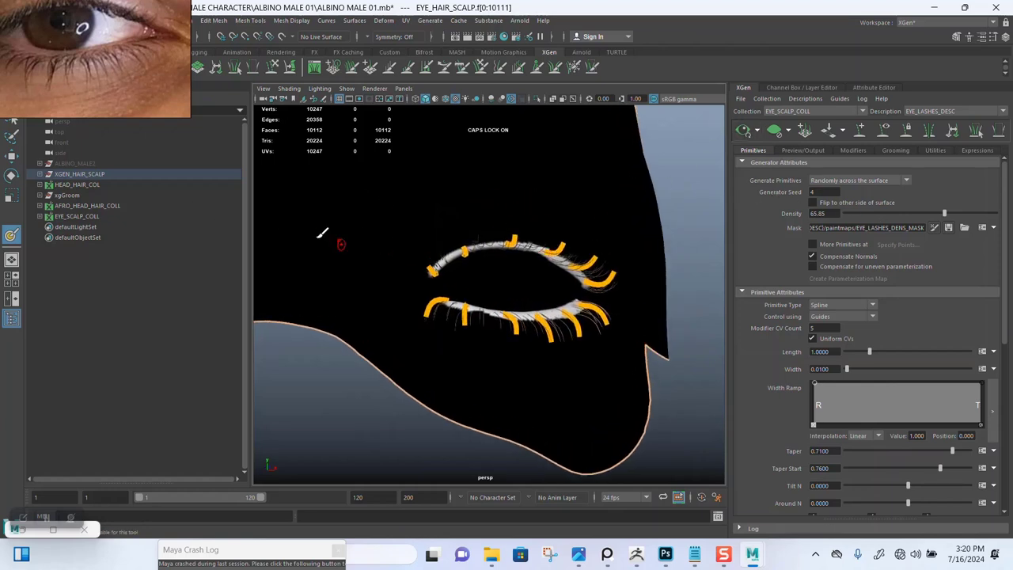
left_click(390, 279)
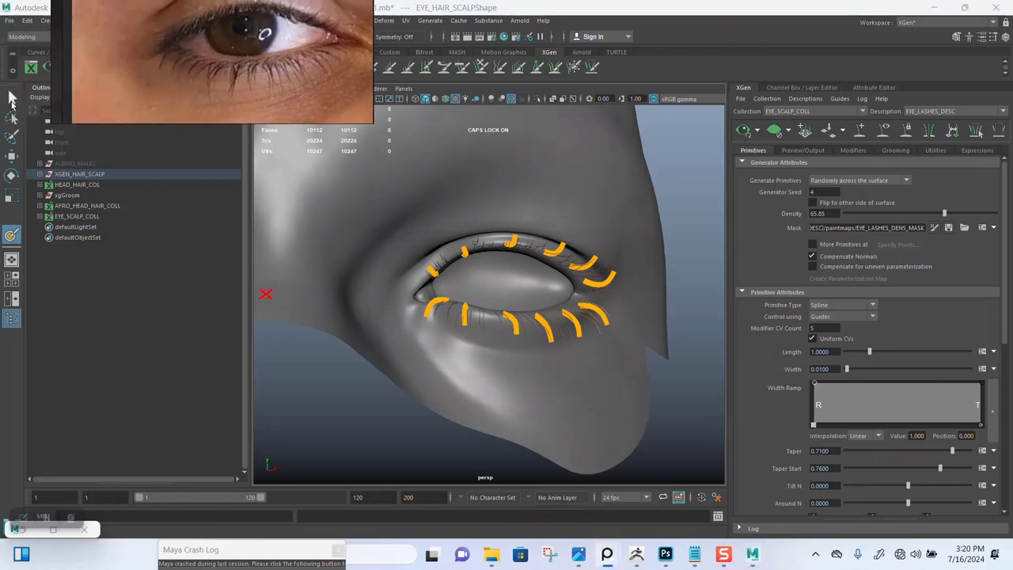
Hide the guide curves and frame a close-up of the eyelid
left_click_drag(514, 281, 697, 185, "alt")
middle_click_drag(697, 185, 532, 271, "alt")
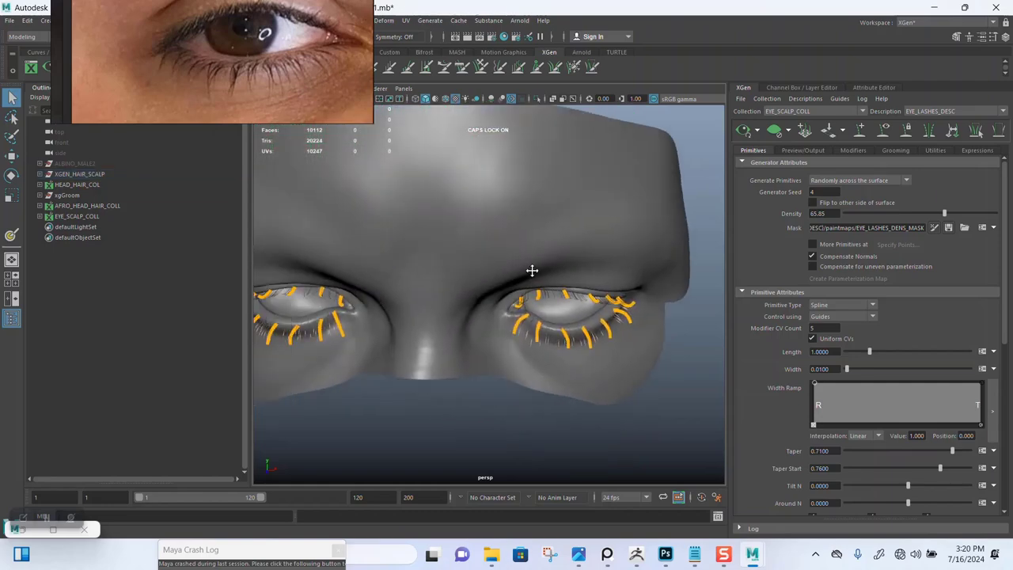
right_click_drag(532, 271, 764, 206, "alt")
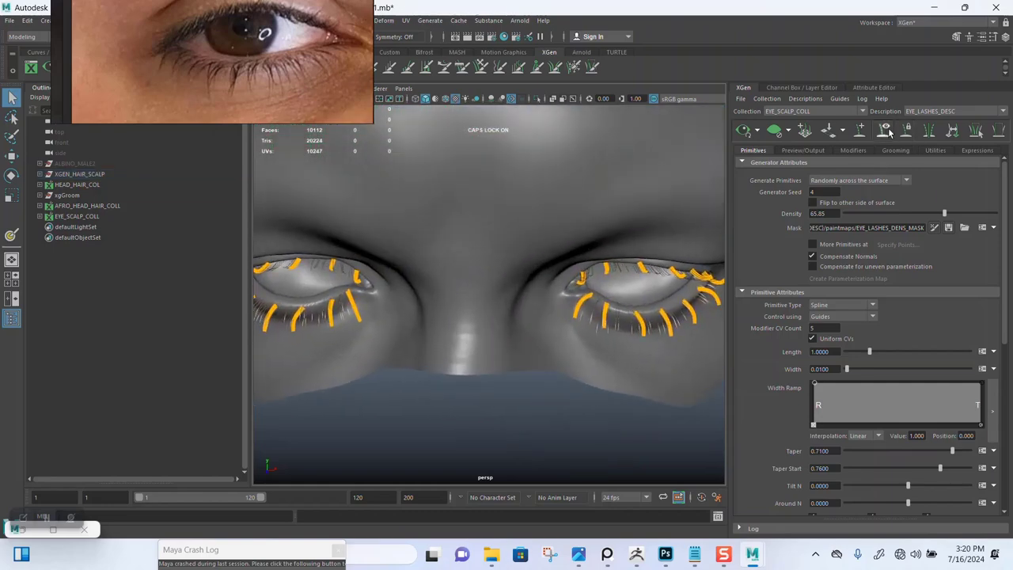
left_click(888, 131)
scroll(475, 269, "up", 3)
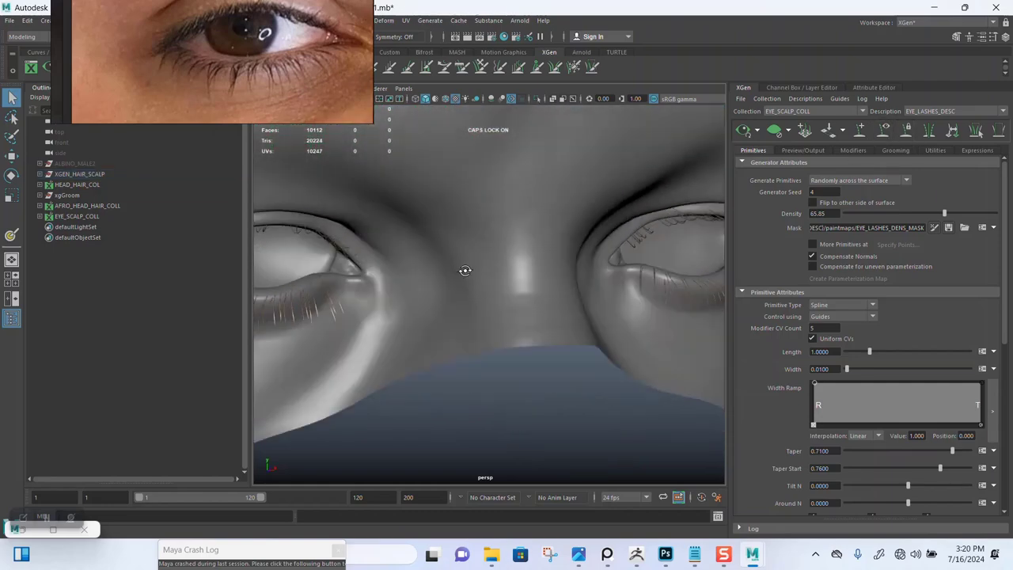
mouse_move(464, 271)
left_mouse_down("alt")
mouse_move(457, 245)
mouse_move(507, 242)
mouse_move(424, 245)
mouse_move(538, 276)
mouse_move(446, 238)
mouse_move(466, 231)
mouse_move(480, 243)
mouse_move(464, 238)
left_mouse_up("alt")
middle_click_drag(463, 237, 471, 233, "alt")
mouse_move(471, 234)
left_mouse_down("alt")
mouse_move(459, 256)
mouse_move(485, 233)
mouse_move(464, 219)
mouse_move(493, 228)
left_mouse_up("alt")
middle_click_drag(493, 229, 484, 250, "alt")
mouse_move(484, 250)
left_mouse_down("alt")
mouse_move(480, 236)
mouse_move(480, 249)
mouse_move(515, 208)
mouse_move(565, 220)
mouse_move(514, 314)
mouse_move(549, 237)
mouse_move(443, 235)
mouse_move(502, 267)
mouse_move(475, 256)
mouse_move(538, 238)
left_mouse_up("alt")
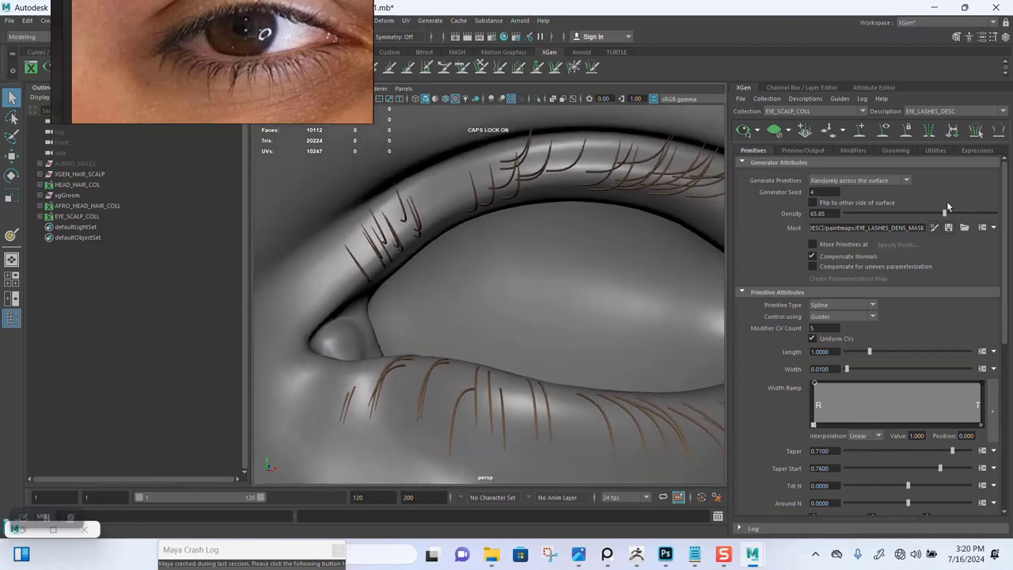
Raise the eyelash Density to 100 and reopen the density mask for painting
left_click_drag(949, 214, 994, 216)
mouse_move(567, 285)
left_mouse_down("alt")
mouse_move(464, 254)
mouse_move(570, 264)
left_mouse_up("alt")
scroll(570, 264, "up", 3)
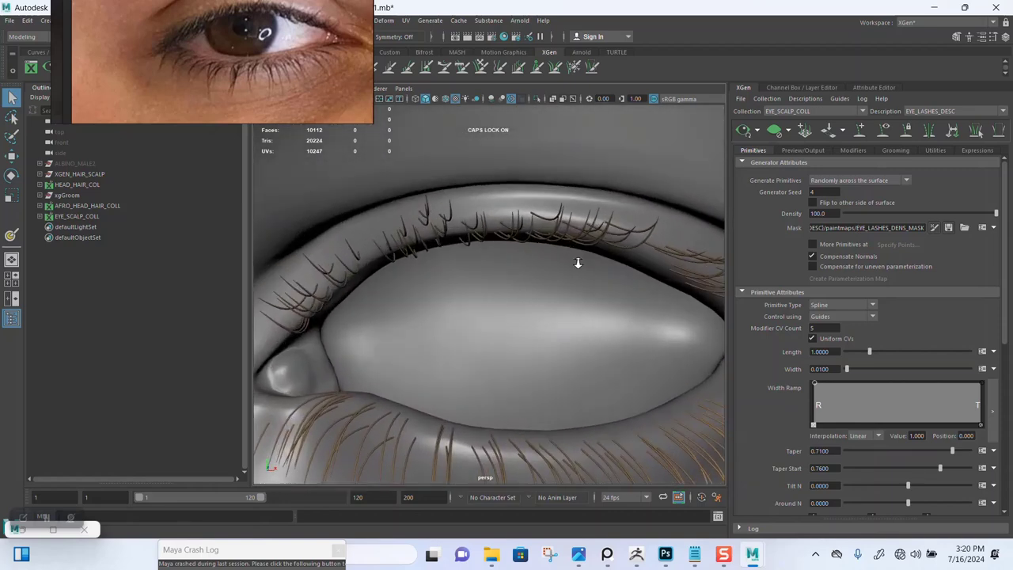
left_click(936, 228)
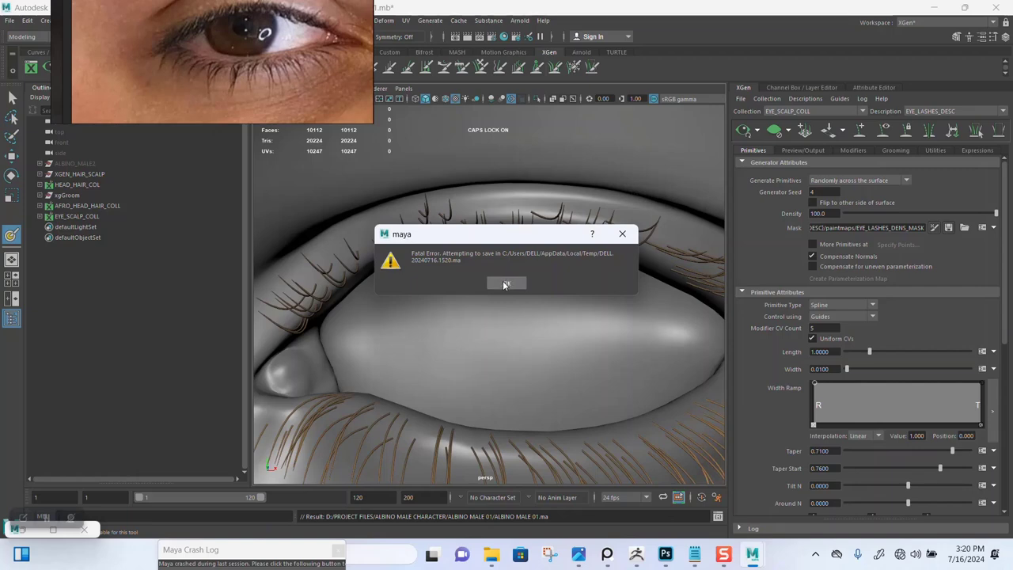
Dismiss the crash error, reselect EYE_SCALP_COLL and EYE_LASHES_DESC, and open its density mask
left_click(506, 284)
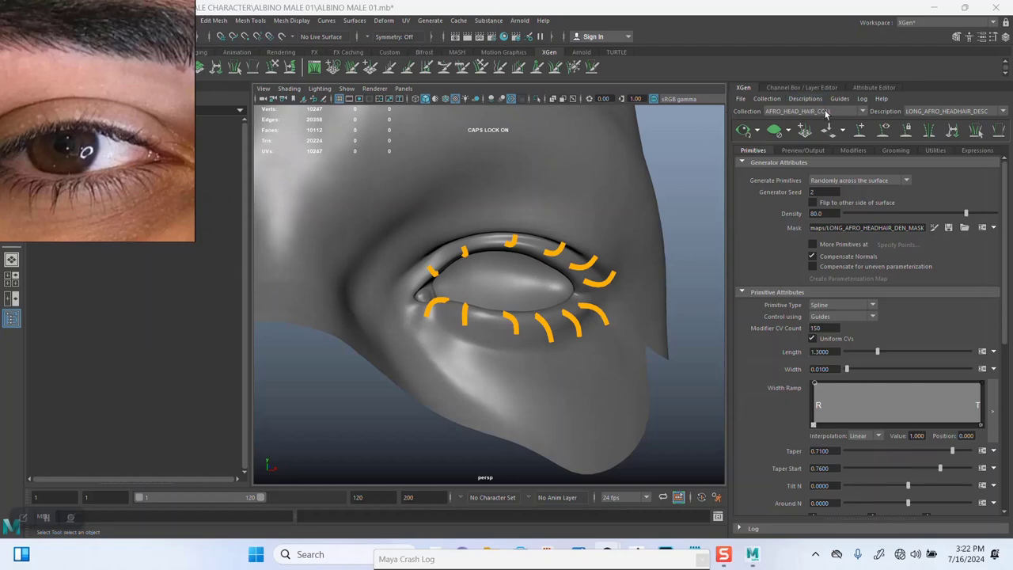
left_click(834, 111)
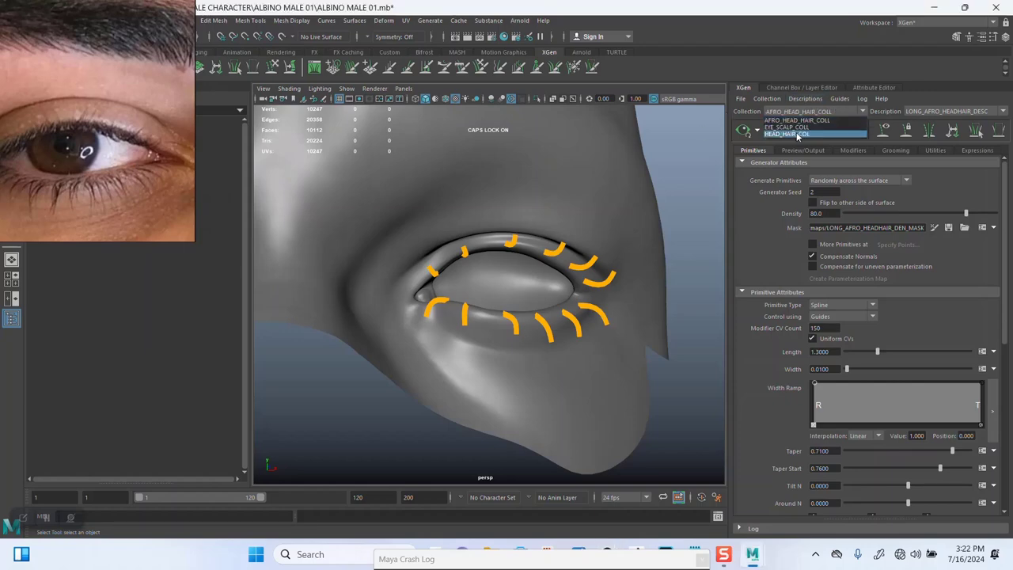
left_click(799, 133)
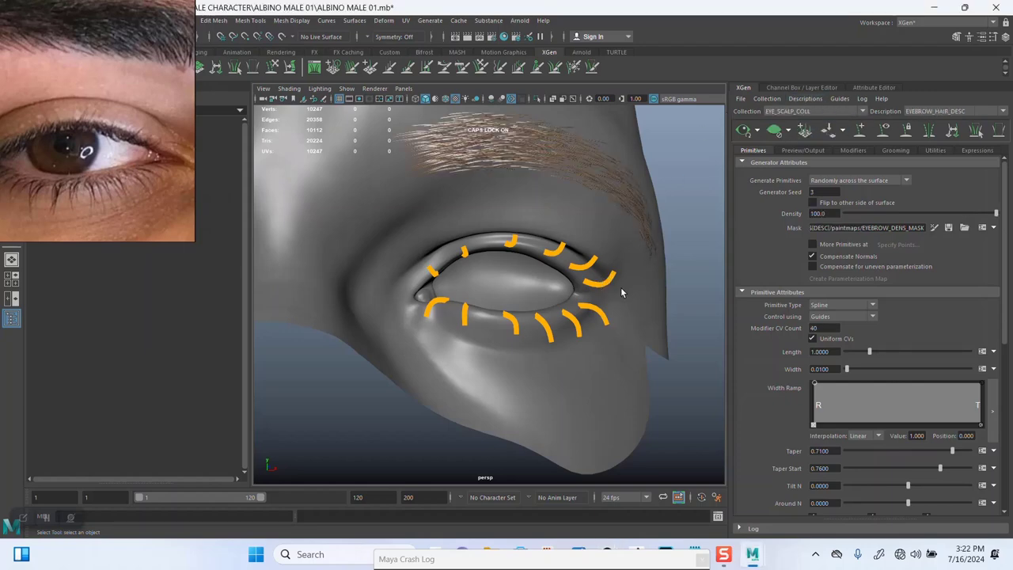
left_click_drag(620, 286, 640, 247, "alt")
left_click(950, 117)
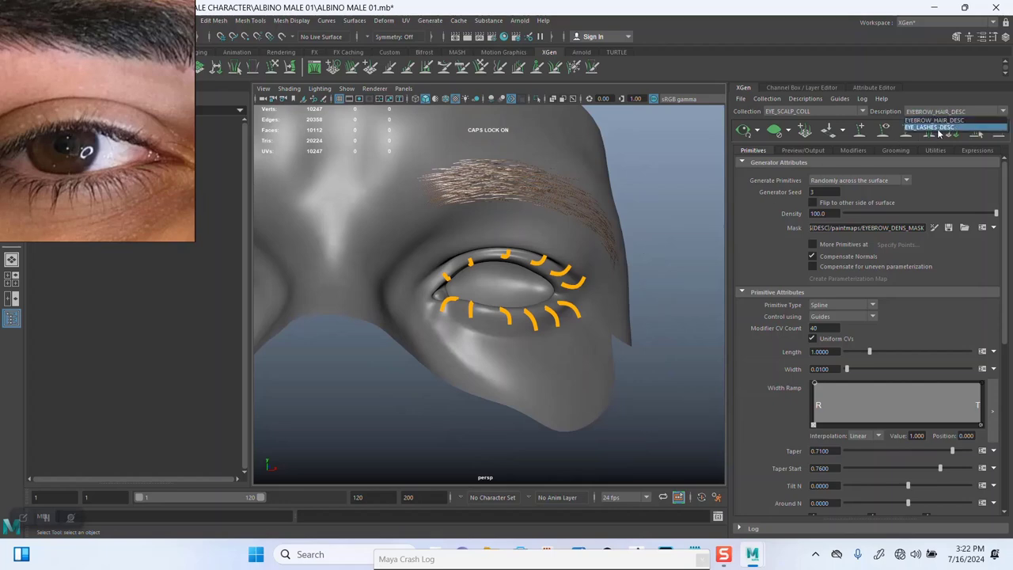
left_click(942, 126)
mouse_move(455, 369)
left_mouse_down("alt")
mouse_move(467, 298)
mouse_move(506, 289)
left_mouse_up("alt")
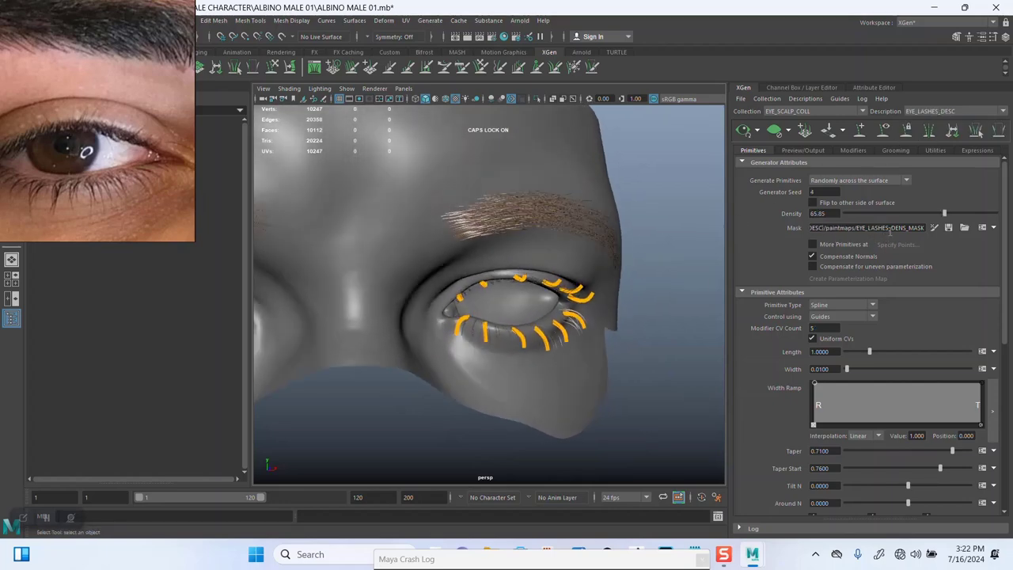
left_click(935, 228)
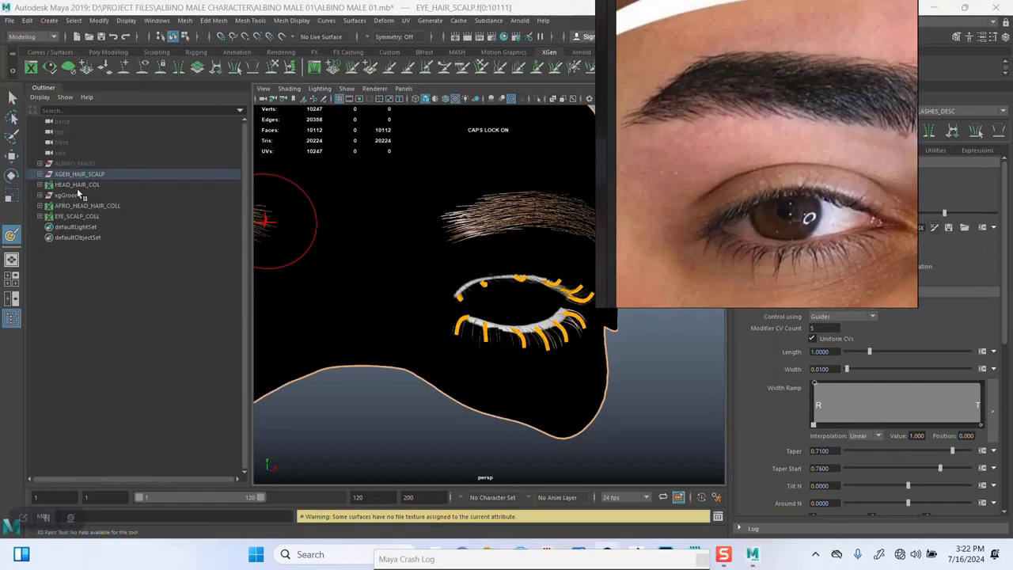
Switch to a hard-edged solid brush and shrink the brush radius
double_click(12, 240)
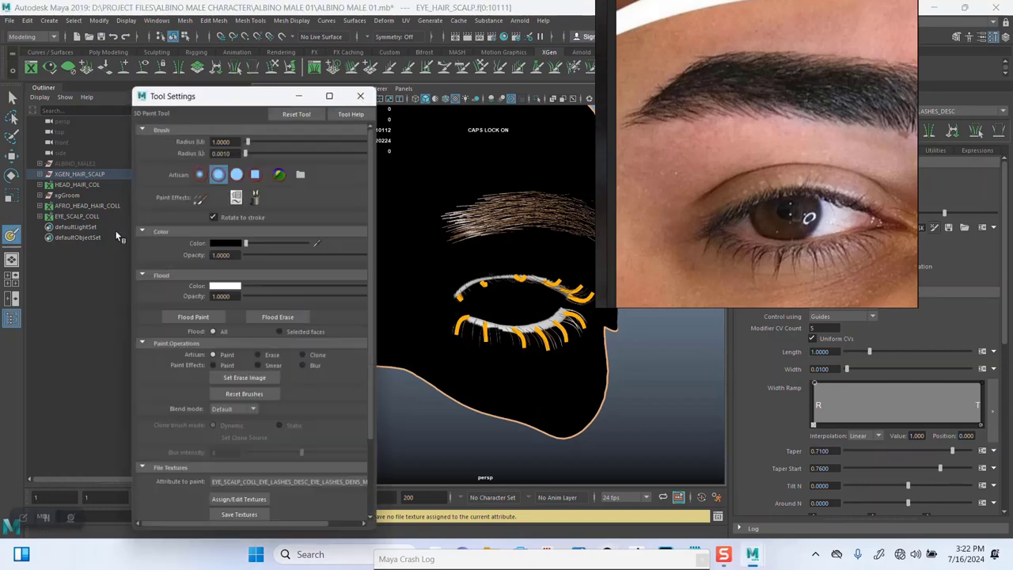
left_click(237, 174)
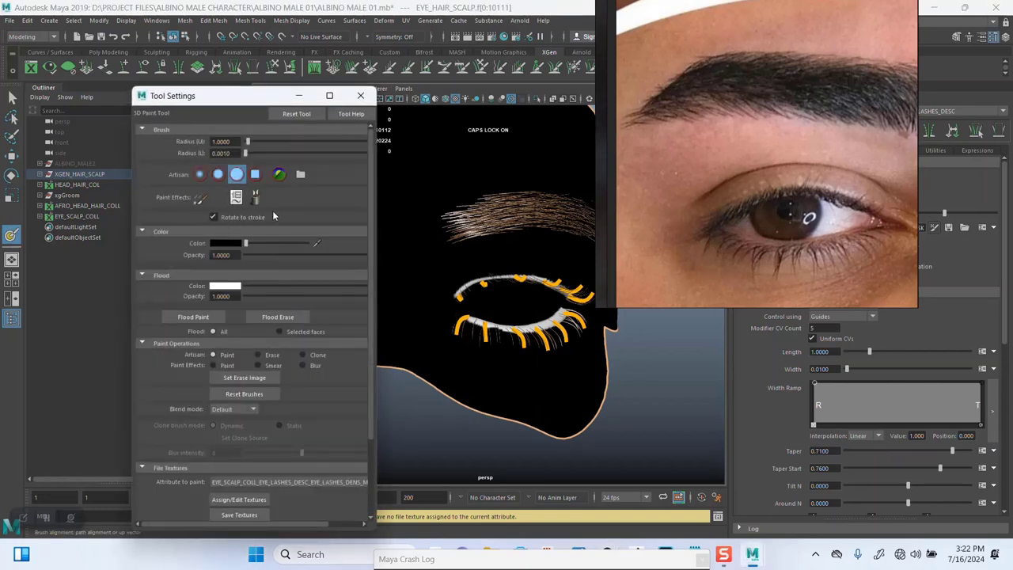
left_click(299, 98)
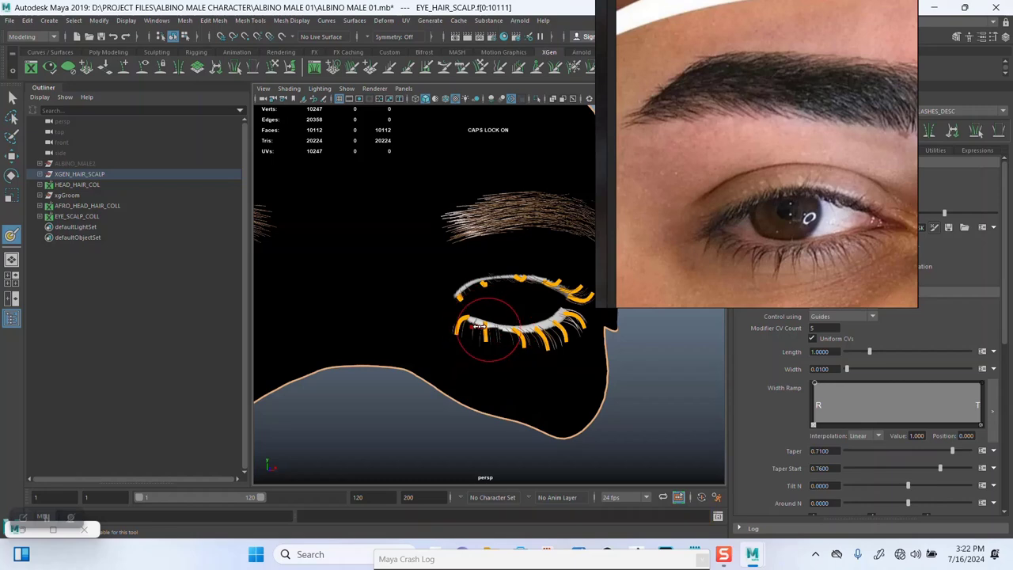
mouse_move(479, 326)
left_mouse_down()
mouse_move(412, 346)
mouse_move(516, 331)
mouse_move(478, 290)
mouse_move(464, 302)
mouse_move(482, 423)
mouse_move(454, 316)
mouse_move(547, 312)
mouse_move(475, 312)
mouse_move(466, 332)
mouse_move(481, 267)
left_mouse_up()
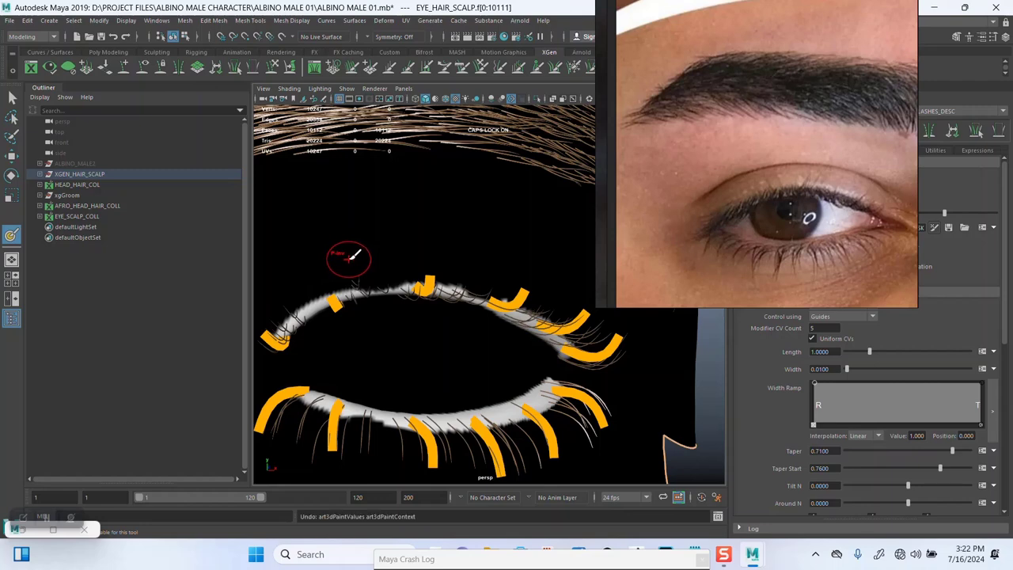
Undo the last mask stroke and review the lashes around the eye
key("ctrl+z")
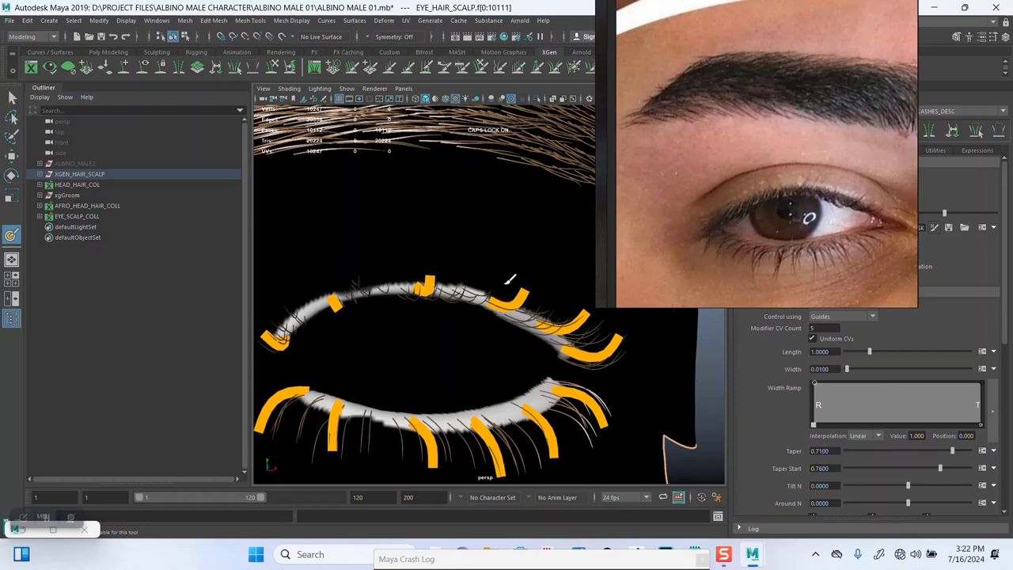
mouse_move(515, 283)
left_mouse_down("alt")
mouse_move(425, 270)
mouse_move(452, 260)
left_mouse_up("alt")
mouse_move(452, 260)
middle_mouse_down("alt")
mouse_move(486, 262)
mouse_move(505, 293)
middle_mouse_up("alt")
left_click_drag(505, 293, 446, 262, "alt")
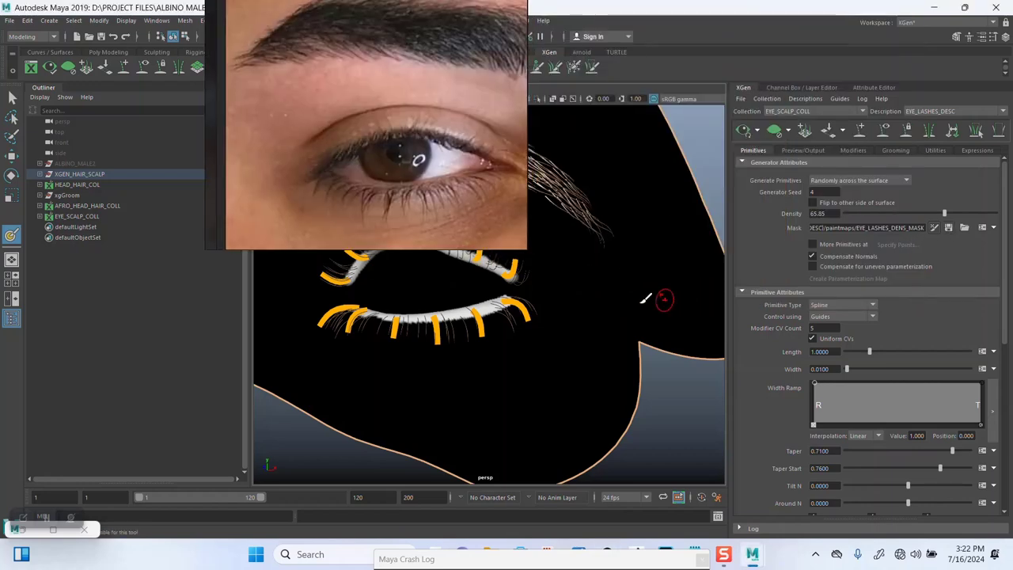
Leave mask painting and save the scene
left_click(13, 97)
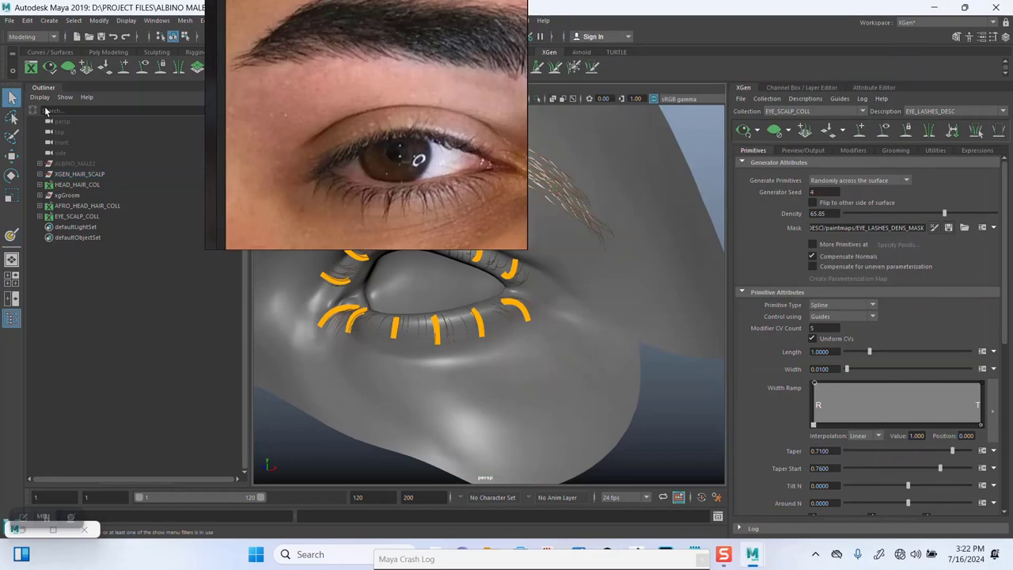
mouse_move(404, 173)
left_mouse_down("alt")
mouse_move(444, 237)
mouse_move(543, 272)
mouse_move(529, 277)
left_mouse_up("alt")
key("ctrl+s")
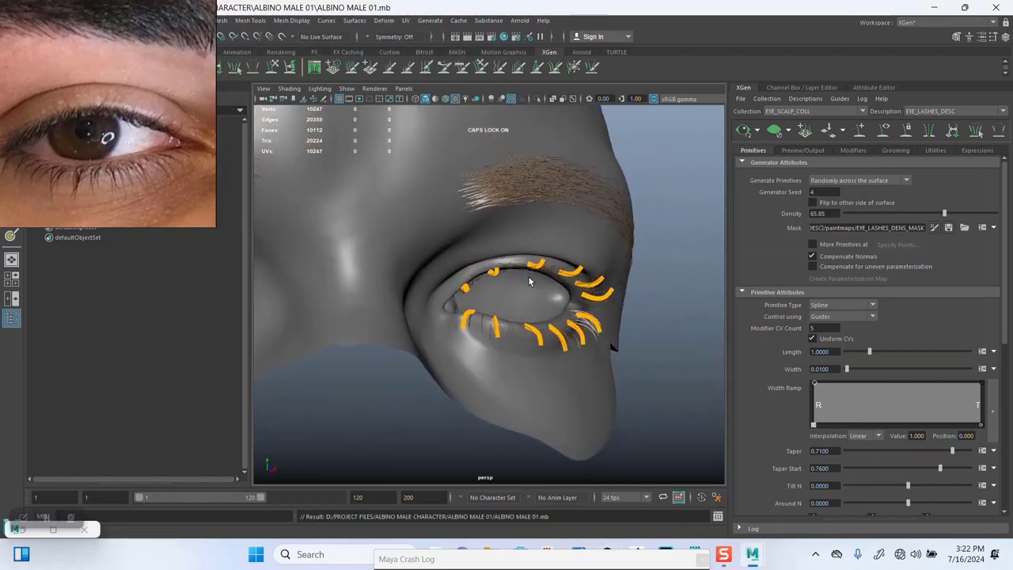
Hide the guides and set the eyelash Density to 150
left_click_drag(596, 318, 630, 271, "alt")
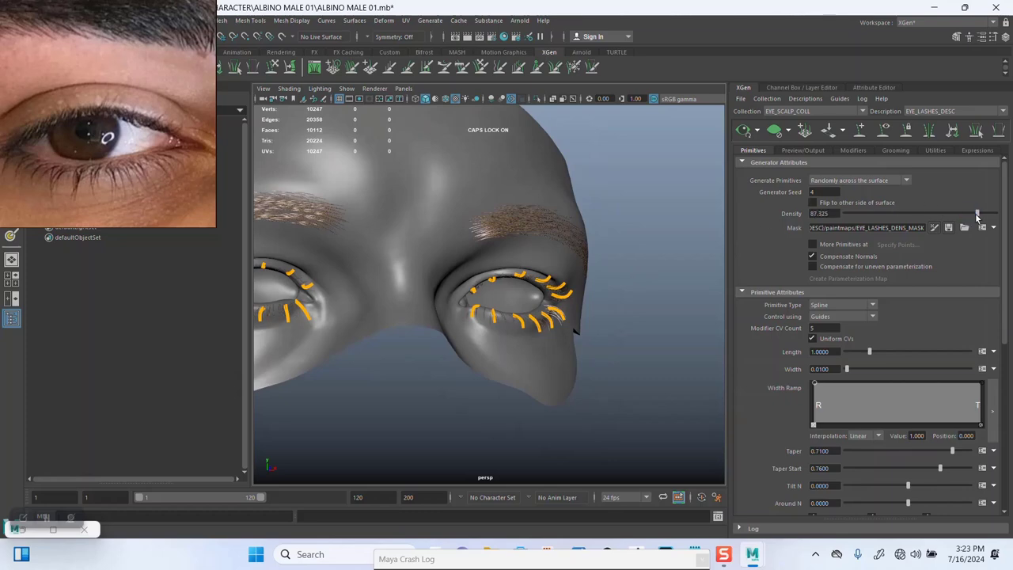
mouse_move(537, 279)
left_mouse_down("alt")
mouse_move(489, 287)
mouse_move(759, 209)
left_mouse_up("alt")
left_click(885, 132)
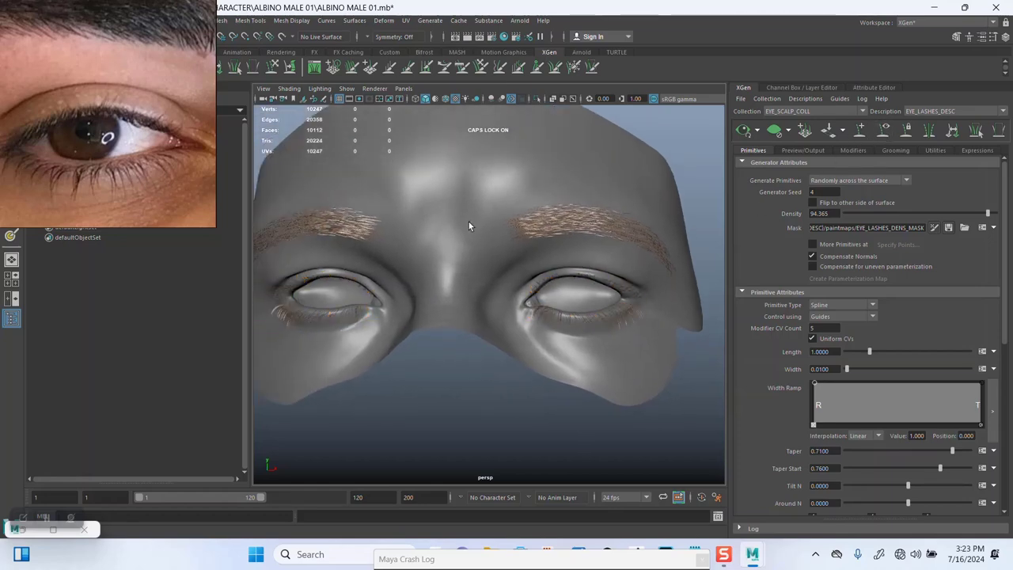
scroll(475, 261, "up", 5)
scroll(492, 285, "up", 3)
mouse_move(491, 264)
left_mouse_down("alt")
mouse_move(376, 265)
mouse_move(491, 235)
mouse_move(478, 227)
mouse_move(446, 249)
mouse_move(450, 261)
mouse_move(446, 237)
mouse_move(414, 248)
mouse_move(453, 258)
mouse_move(402, 260)
mouse_move(464, 312)
mouse_move(462, 278)
mouse_move(441, 271)
mouse_move(451, 287)
mouse_move(496, 276)
mouse_move(403, 285)
mouse_move(426, 263)
mouse_move(454, 288)
mouse_move(597, 273)
mouse_move(581, 278)
left_mouse_up("alt")
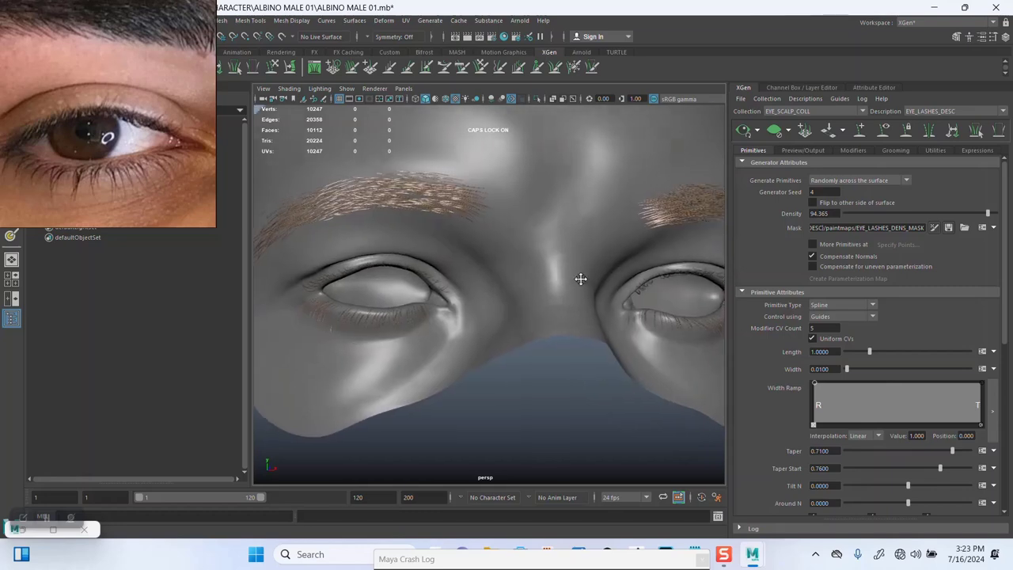
right_click_drag(581, 278, 572, 300, "alt")
mouse_move(573, 300)
left_mouse_down("alt")
mouse_move(545, 267)
mouse_move(528, 272)
mouse_move(539, 281)
mouse_move(877, 248)
left_mouse_up("alt")
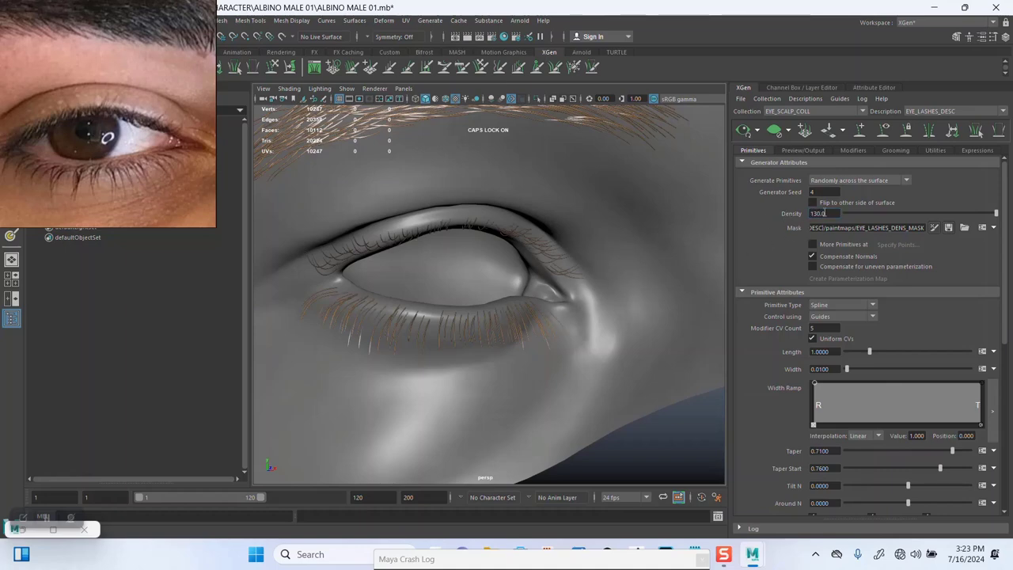
left_click_drag(825, 213, 795, 213)
type("150")
left_click_drag(575, 262, 625, 237, "alt")
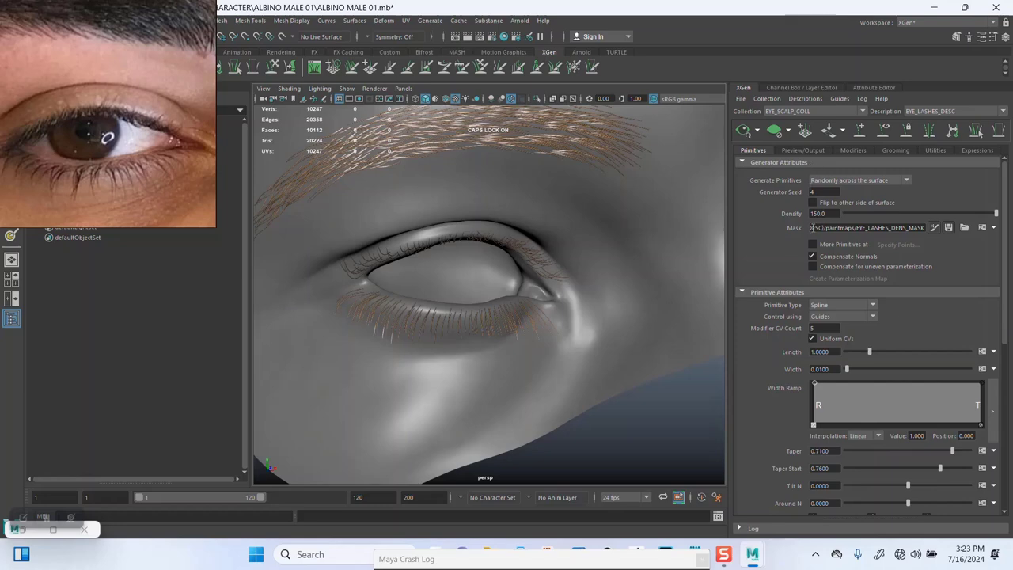
Add a Clumping modifier to the eyelashes
left_click(853, 150)
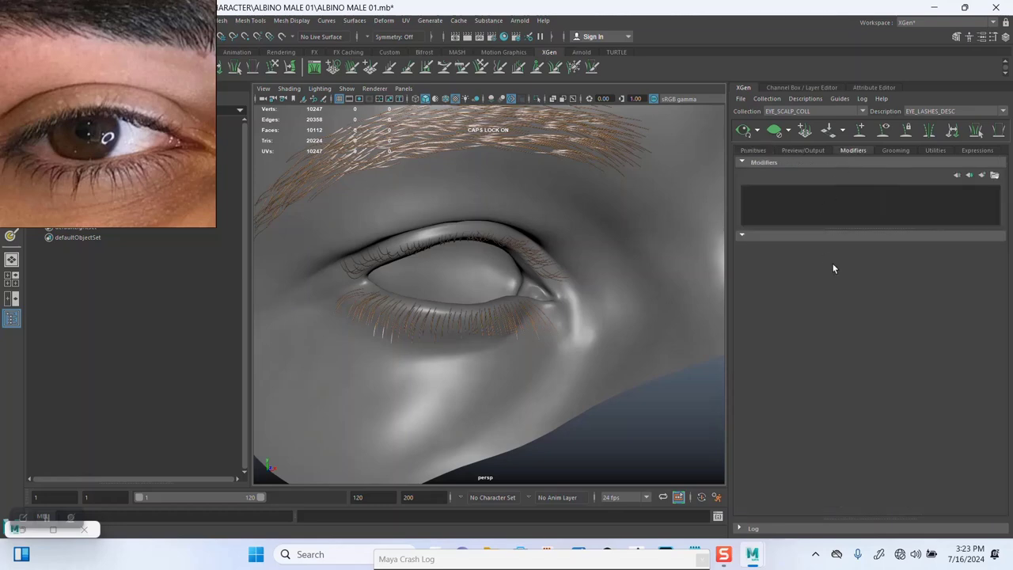
left_click(974, 177)
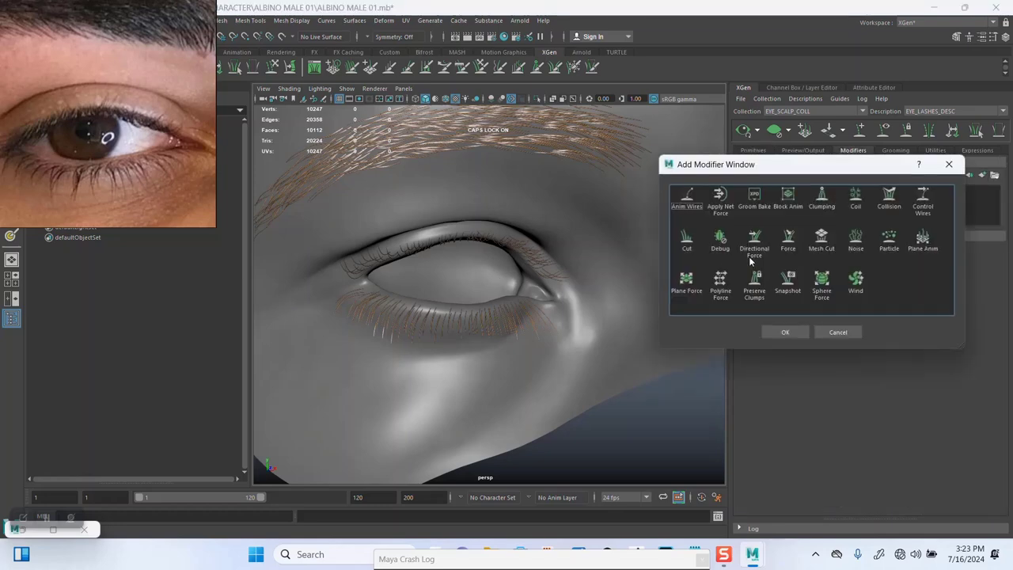
left_click(820, 202)
left_click(783, 333)
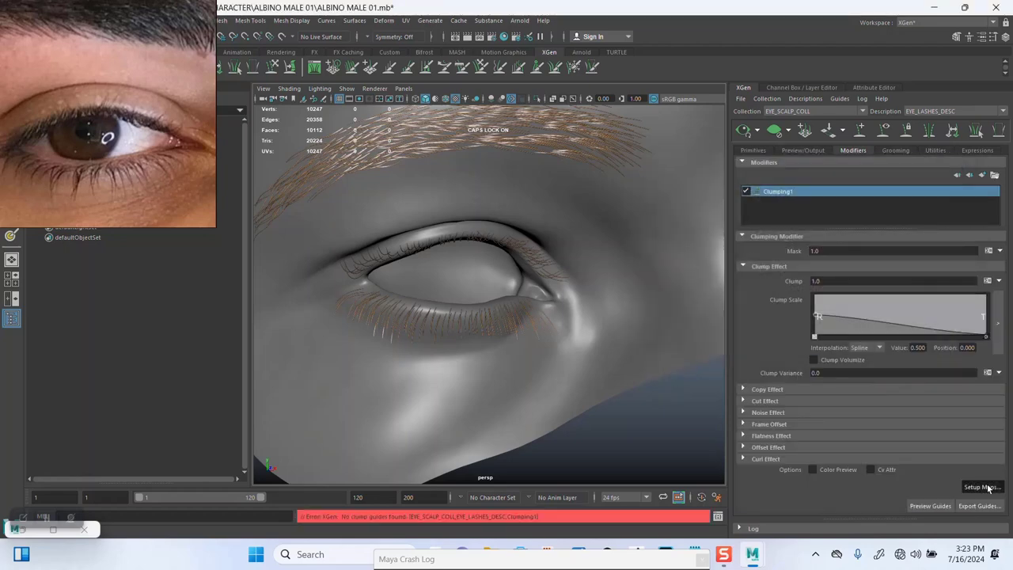
Generate the Clumping1 guide points at a density of 10
left_click(980, 487)
left_click(534, 240)
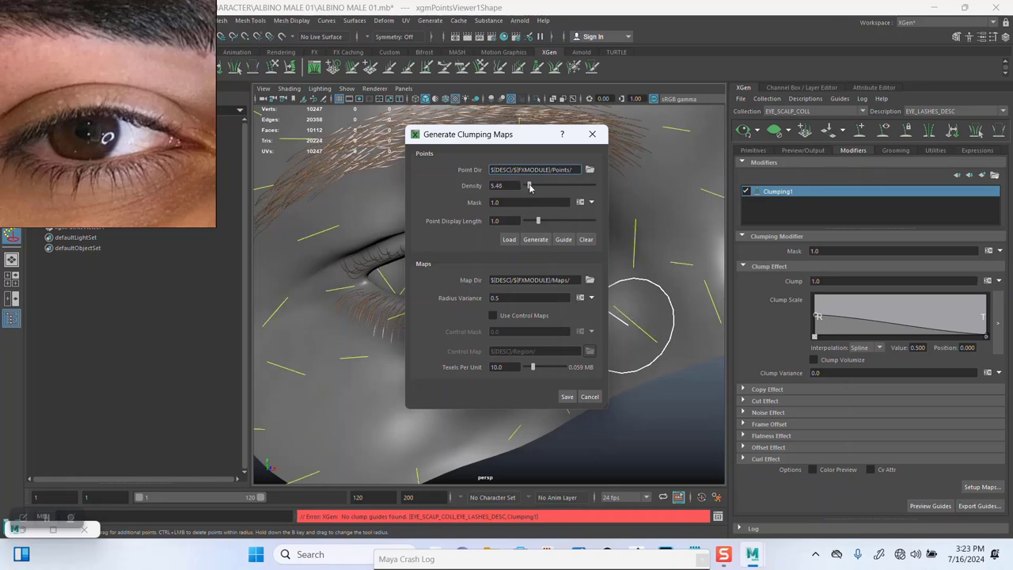
left_click_drag(530, 187, 551, 185)
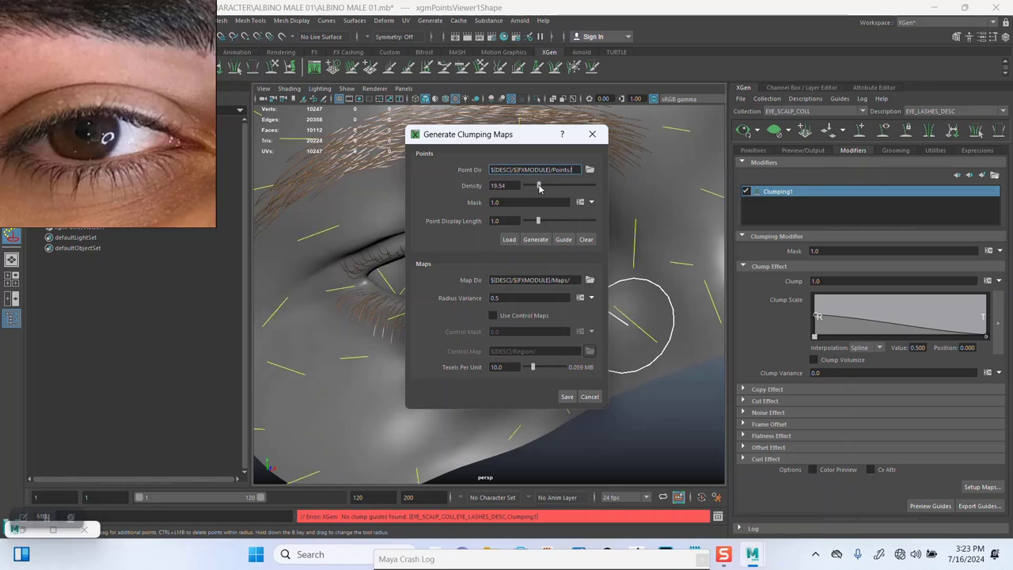
left_click(537, 244)
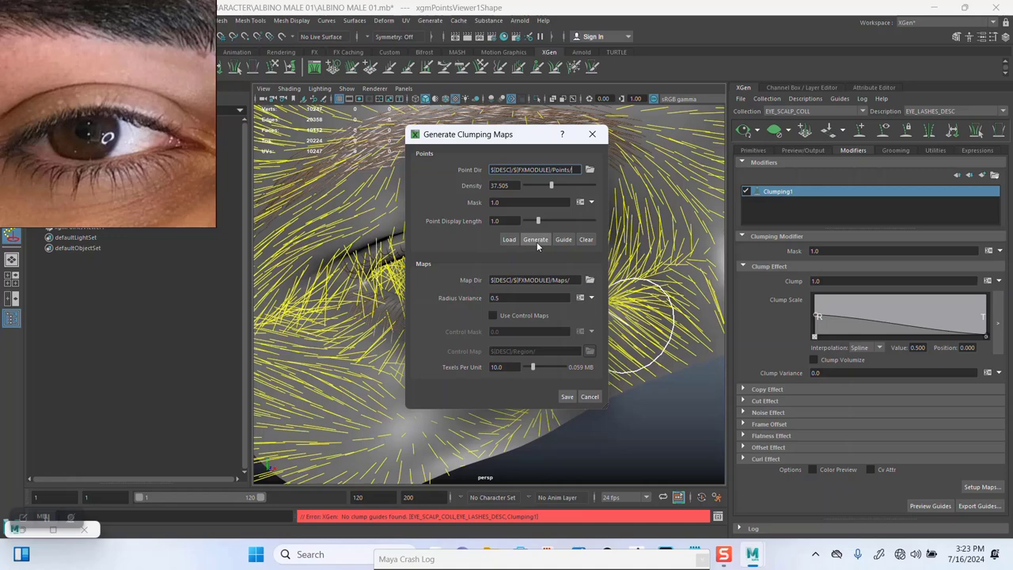
double_click(514, 185)
type("10")
key("Return")
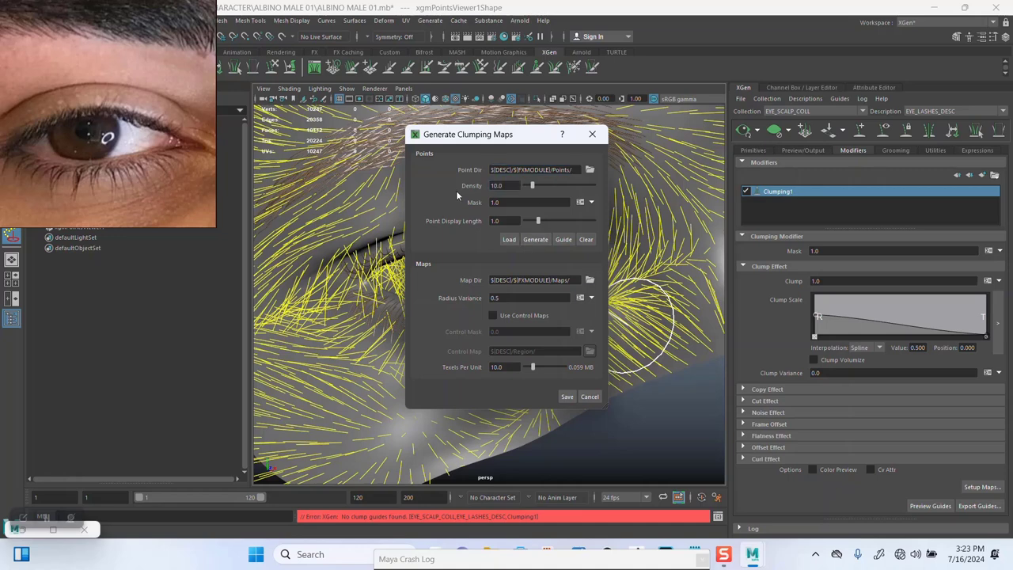
left_click(532, 240)
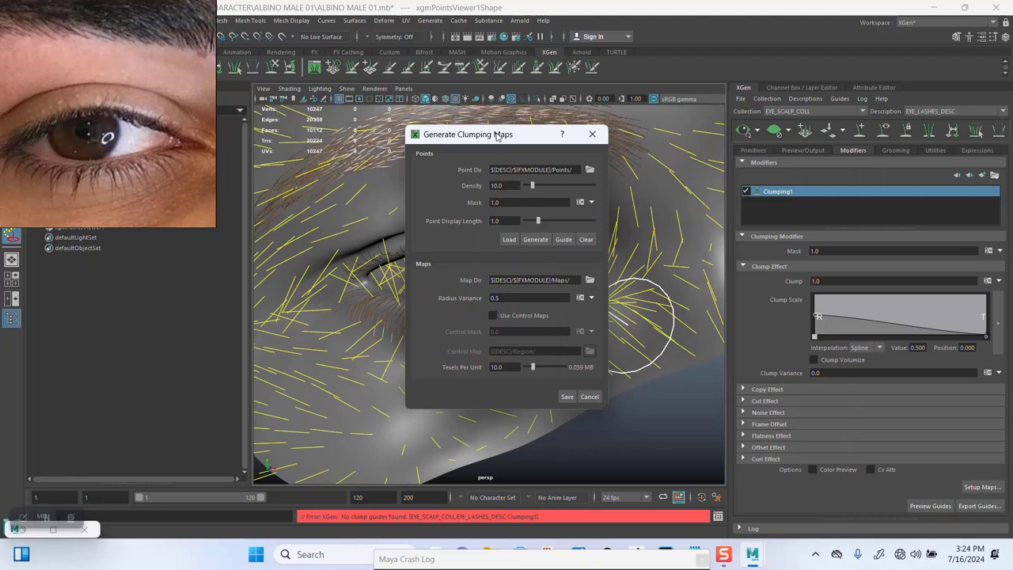
Save the points to generate the Clumping1 maps and check the lower lid lashes
left_click_drag(497, 136, 671, 161)
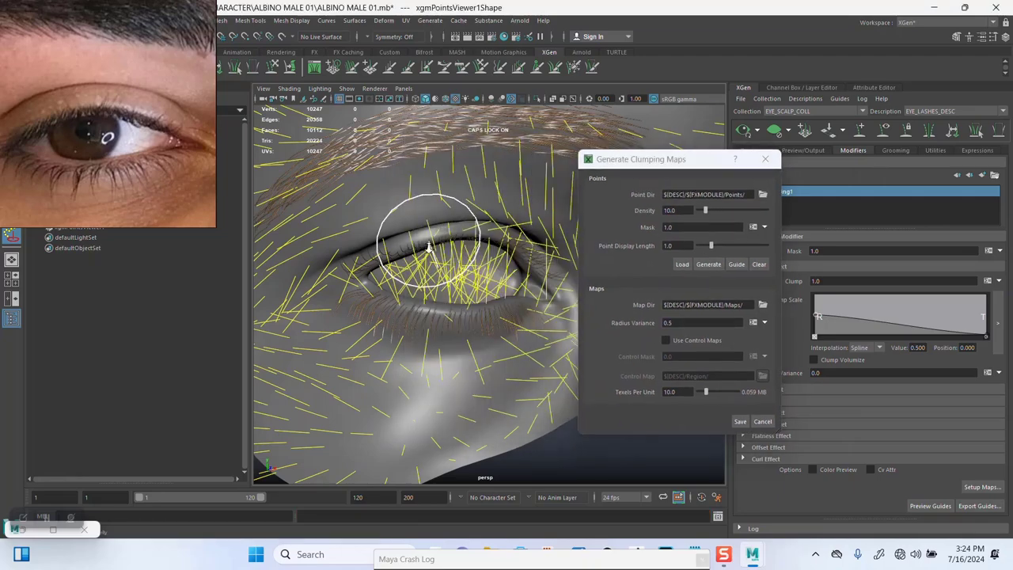
mouse_move(430, 227)
left_mouse_down("alt")
mouse_move(464, 261)
mouse_move(464, 293)
mouse_move(433, 262)
mouse_move(419, 282)
mouse_move(464, 294)
mouse_move(452, 290)
mouse_move(473, 261)
mouse_move(554, 263)
left_mouse_up("alt")
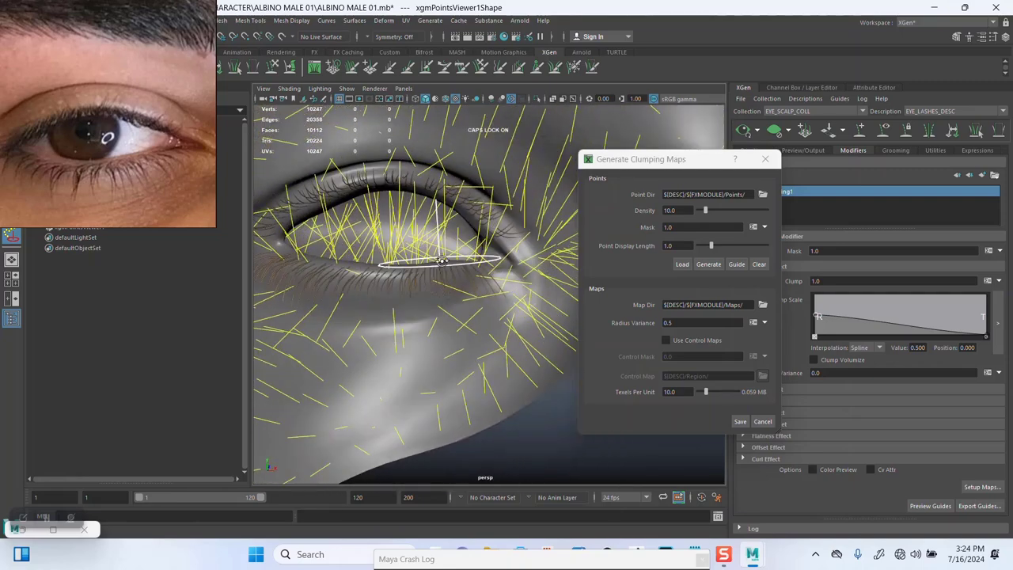
left_click(741, 421)
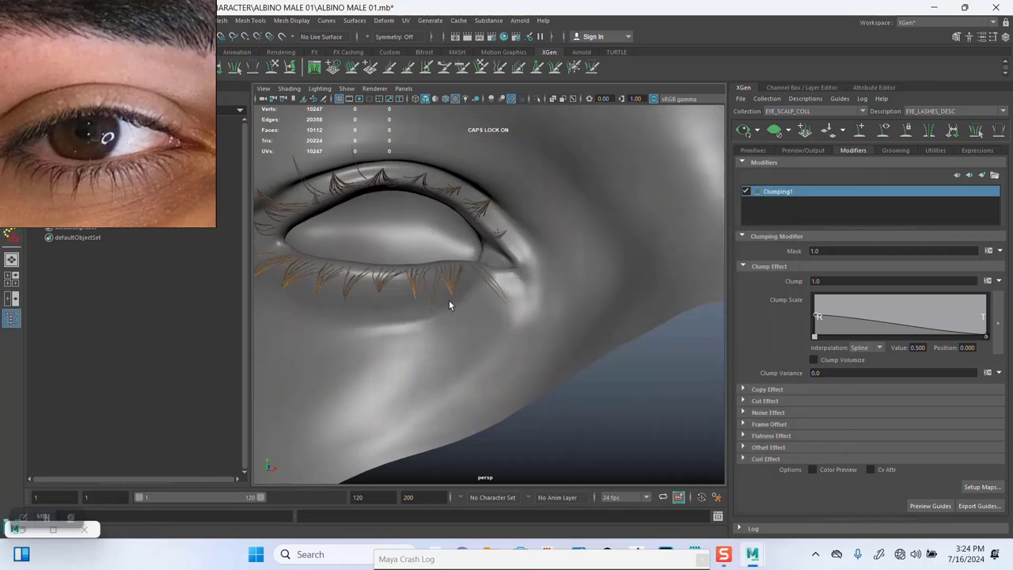
scroll(463, 328, "down", 3)
left_click_drag(439, 313, 610, 281, "alt")
scroll(446, 319, "up", 4)
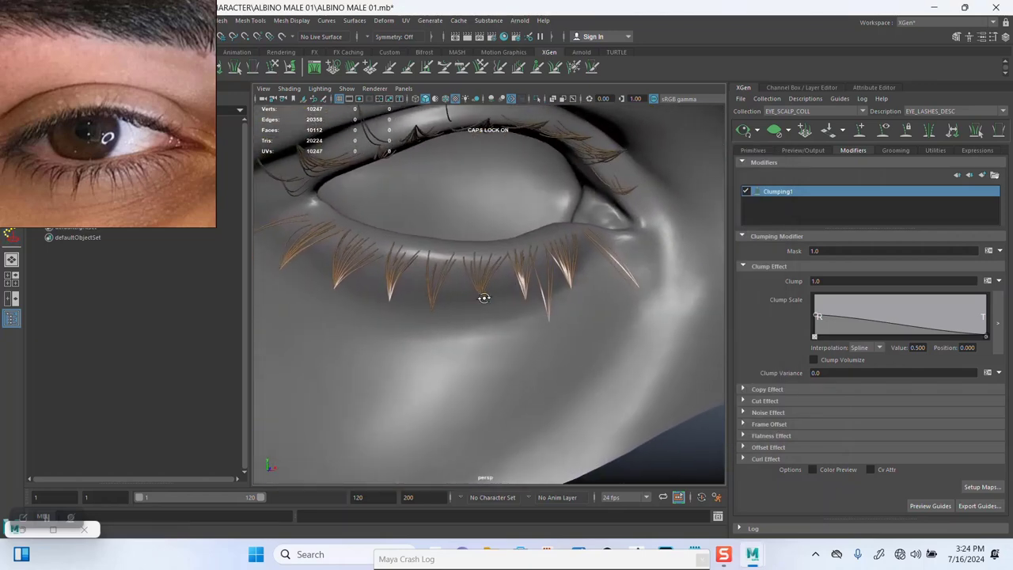
Add a second Clumping modifier, Clumping2
left_click(983, 175)
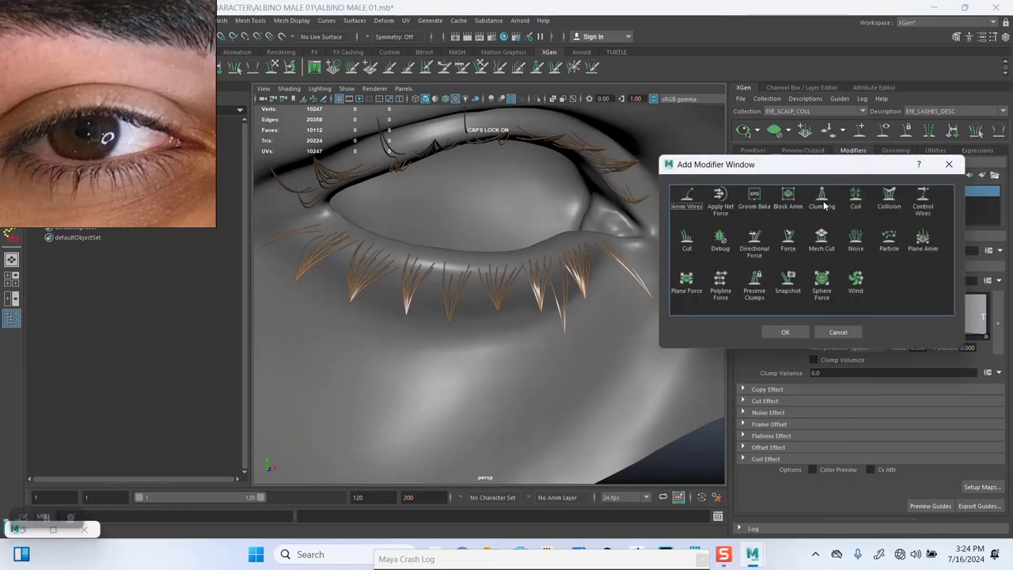
left_click(823, 202)
left_click(786, 332)
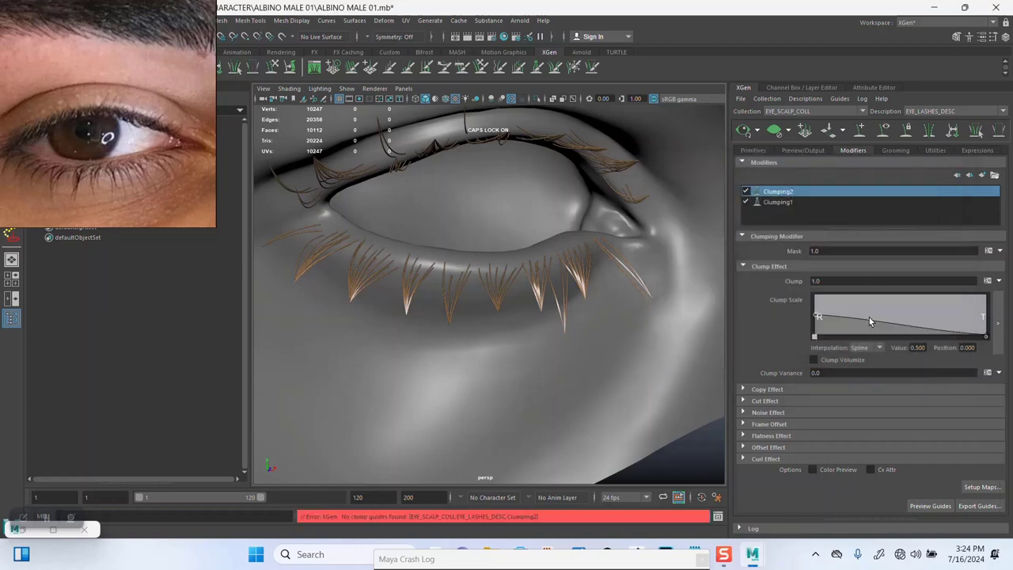
Generate Clumping2's clump points at density 20 and save its maps
left_click(980, 487)
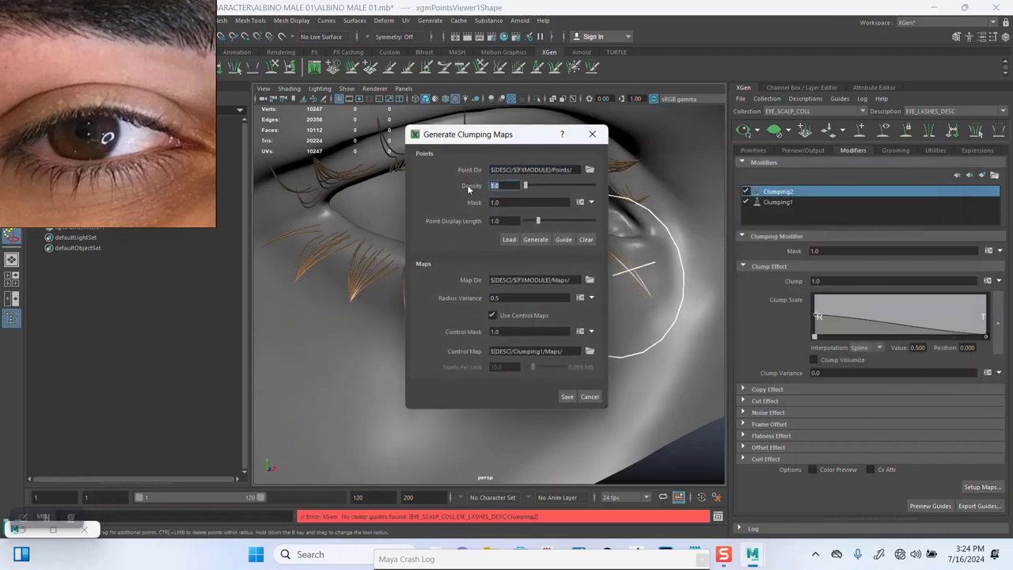
type("0")
left_click(535, 239)
left_click(567, 396)
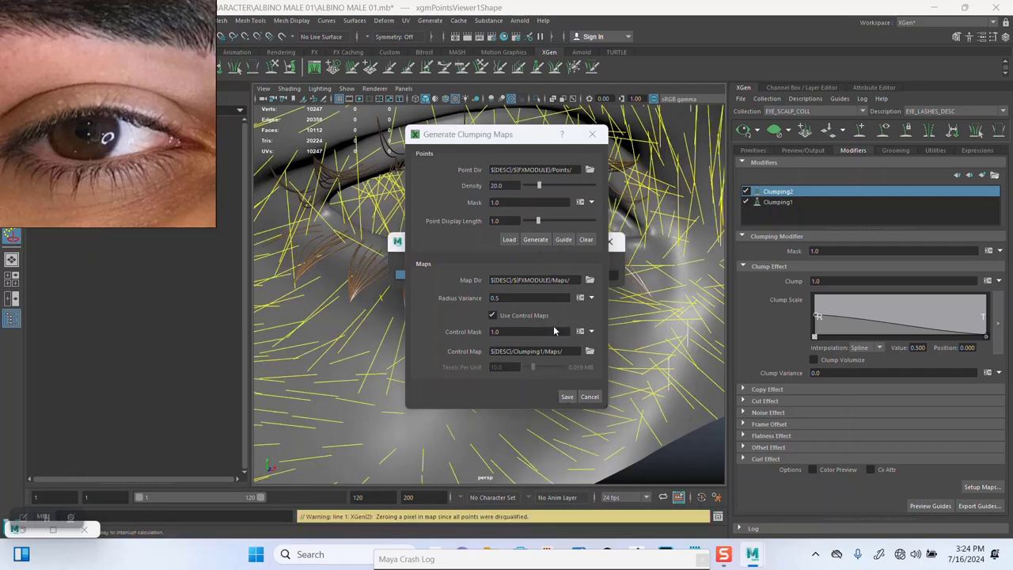
mouse_move(560, 332)
left_mouse_down("alt")
mouse_move(594, 318)
mouse_move(578, 320)
left_mouse_up("alt")
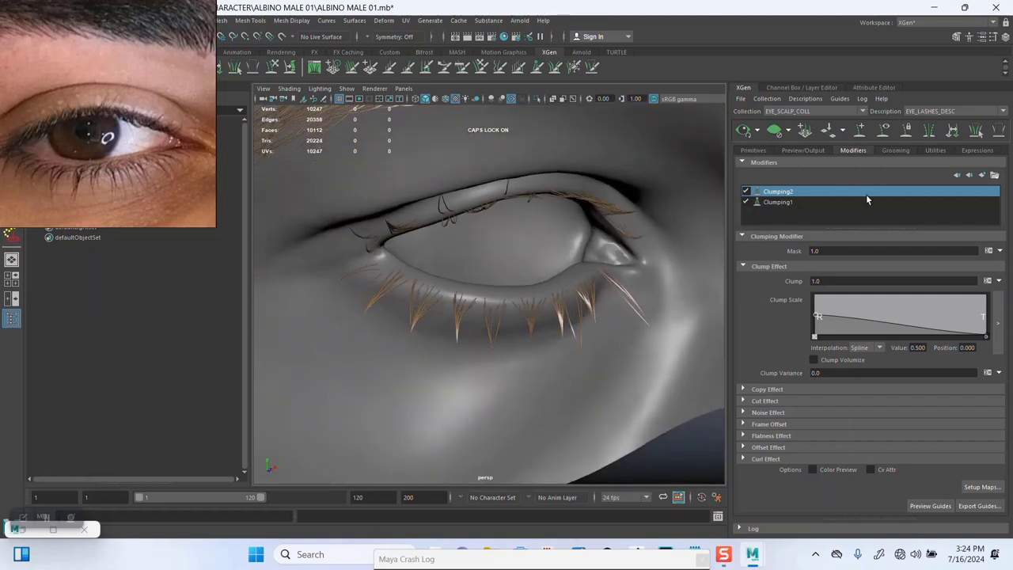
Set the Clumping1 modifier's mask to 0.4
scroll(610, 264, "up", 2)
scroll(609, 264, "up", 2)
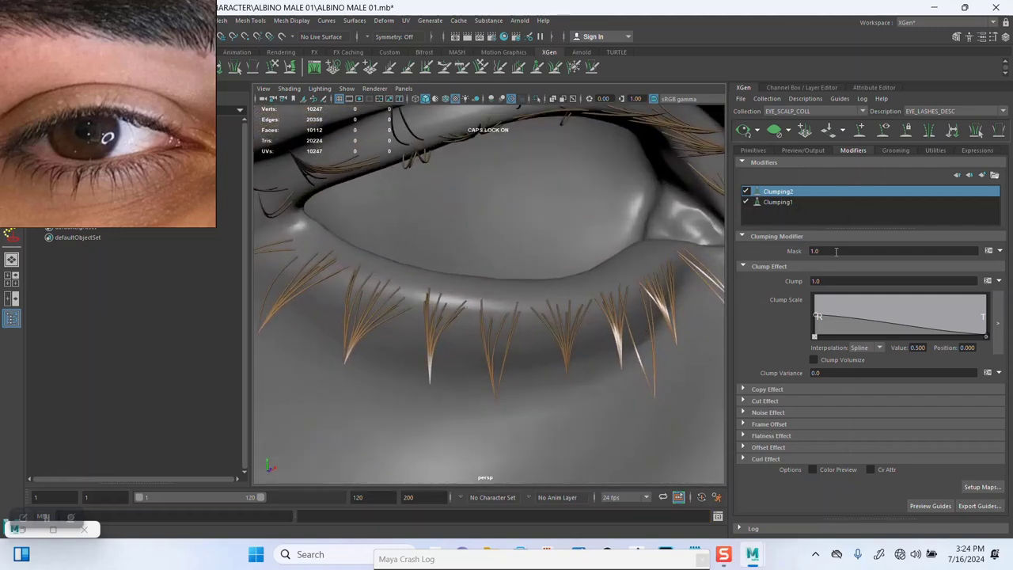
left_click(786, 204)
left_click(832, 251)
type("0.4")
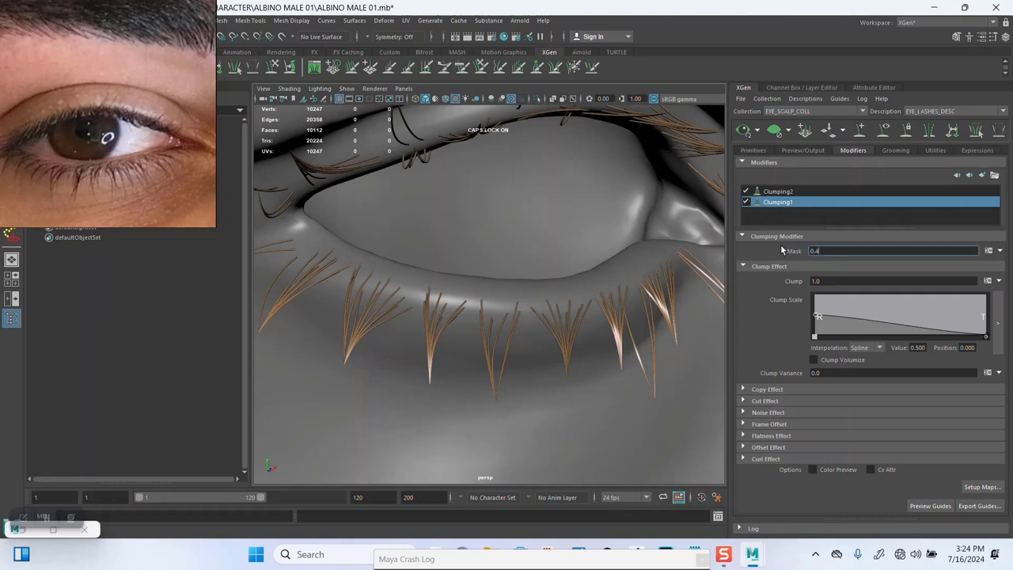
key("Return")
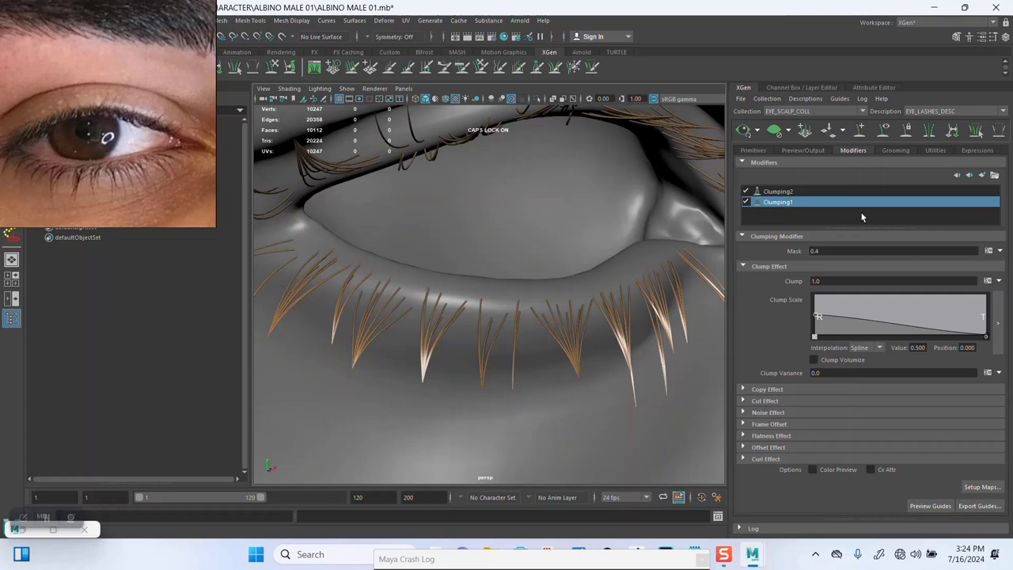
Add a Noise modifier (Noise1) to the eyelash description
mouse_move(631, 349)
left_mouse_down("alt")
mouse_move(544, 335)
mouse_move(514, 309)
left_mouse_up("alt")
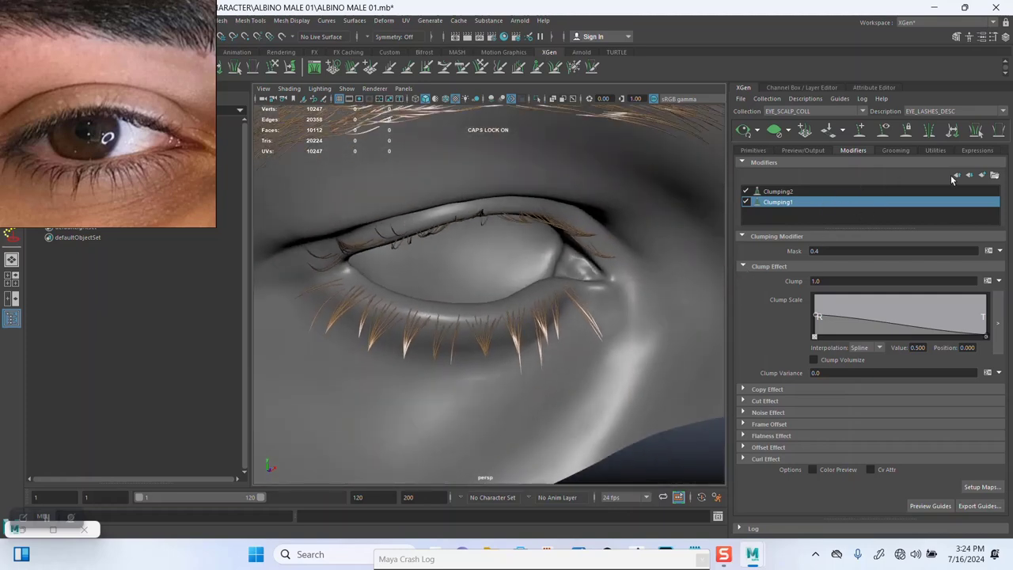
left_click(982, 175)
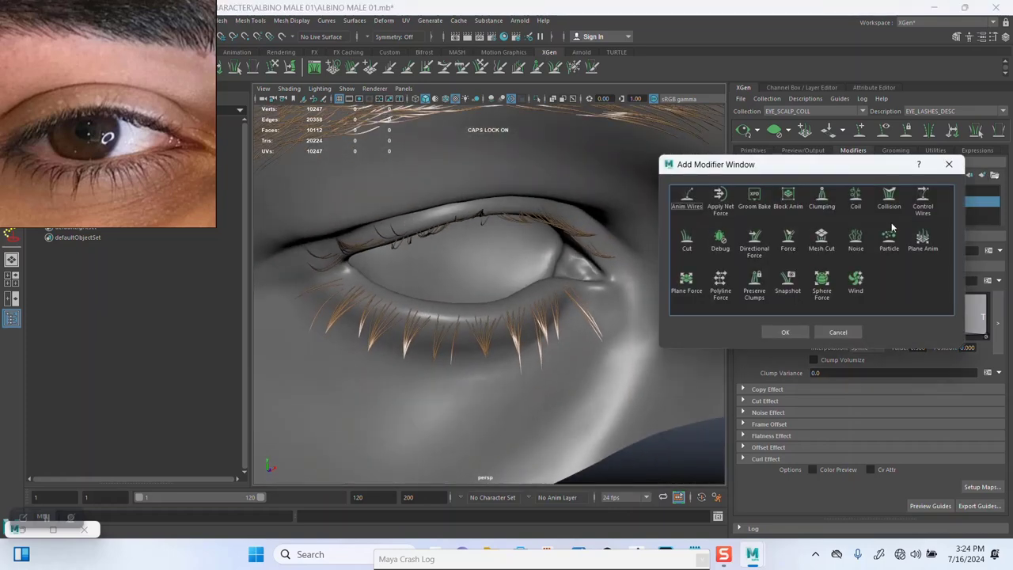
left_click(855, 241)
left_click(785, 331)
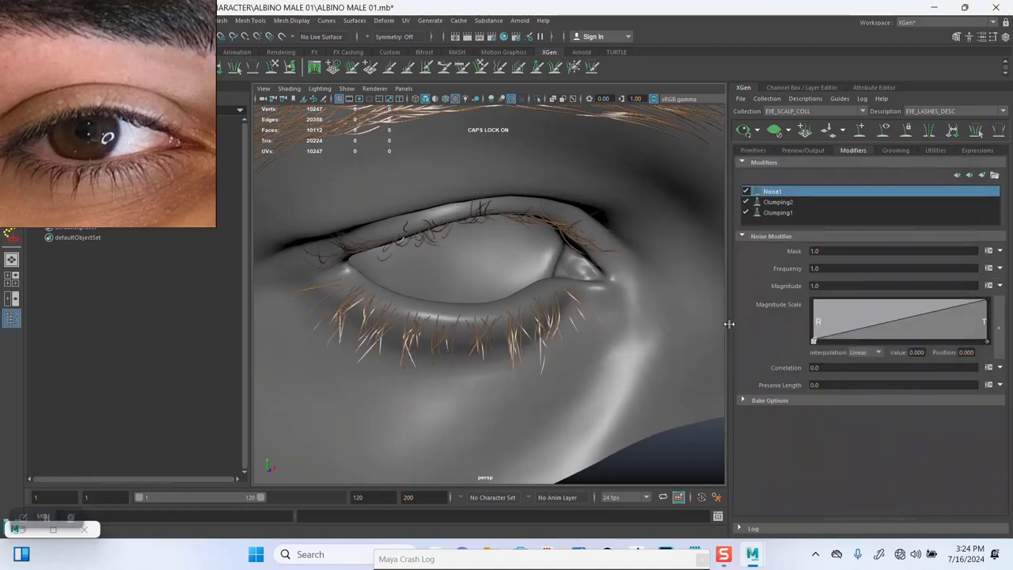
Lower Noise1's magnitude ramp toward the lash tips and set its mask to 0.5
right_click_drag(576, 319, 776, 335, "alt")
left_click(830, 252)
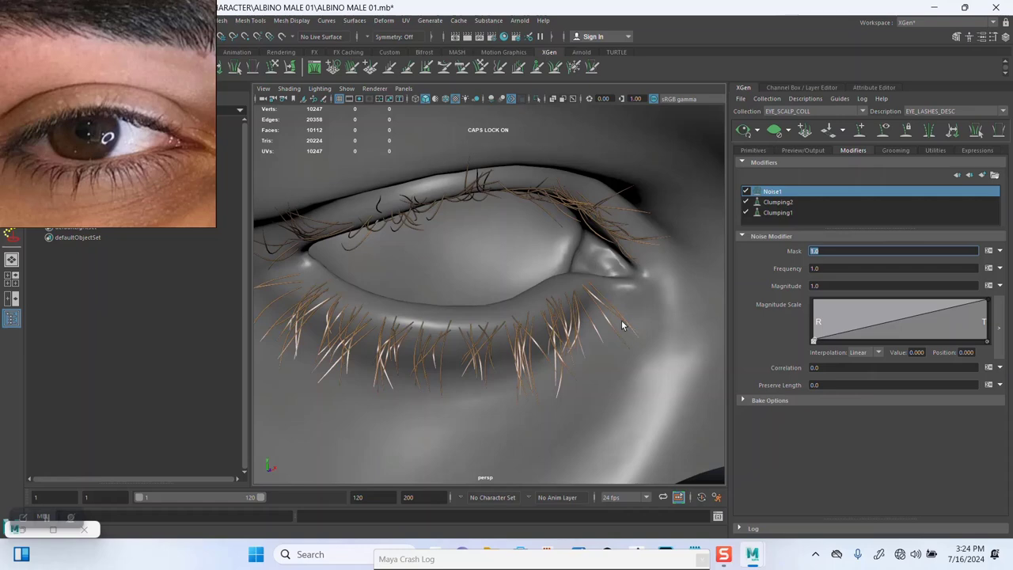
mouse_move(622, 320)
left_mouse_down("alt")
mouse_move(612, 312)
mouse_move(650, 338)
left_mouse_up("alt")
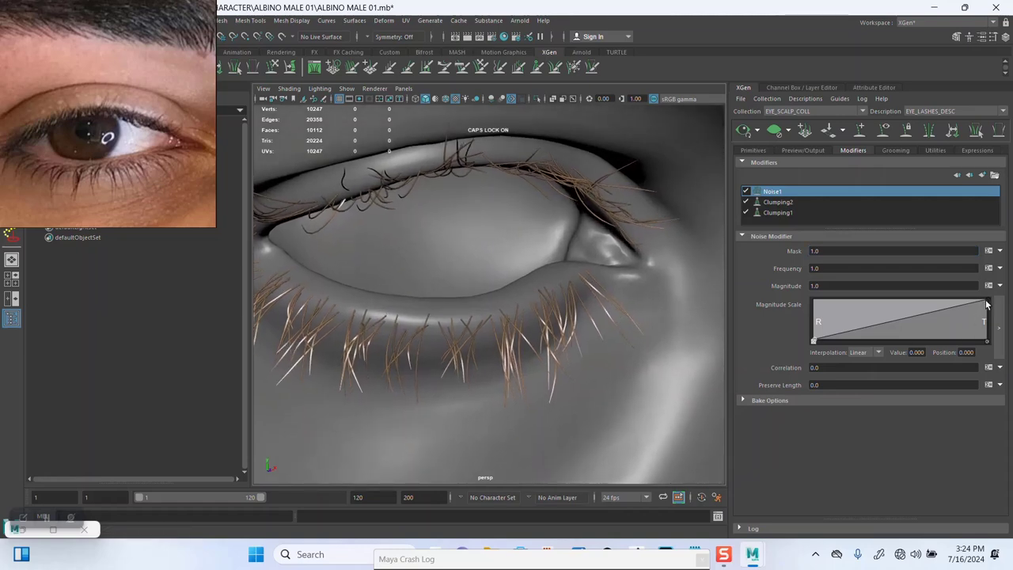
left_click_drag(987, 303, 989, 327)
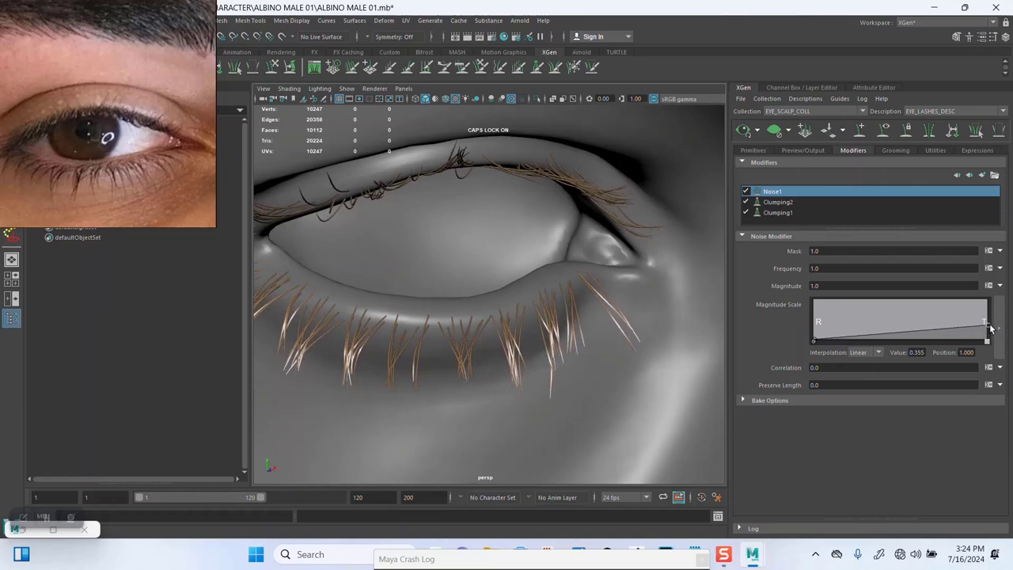
left_click(822, 251)
type("0.5")
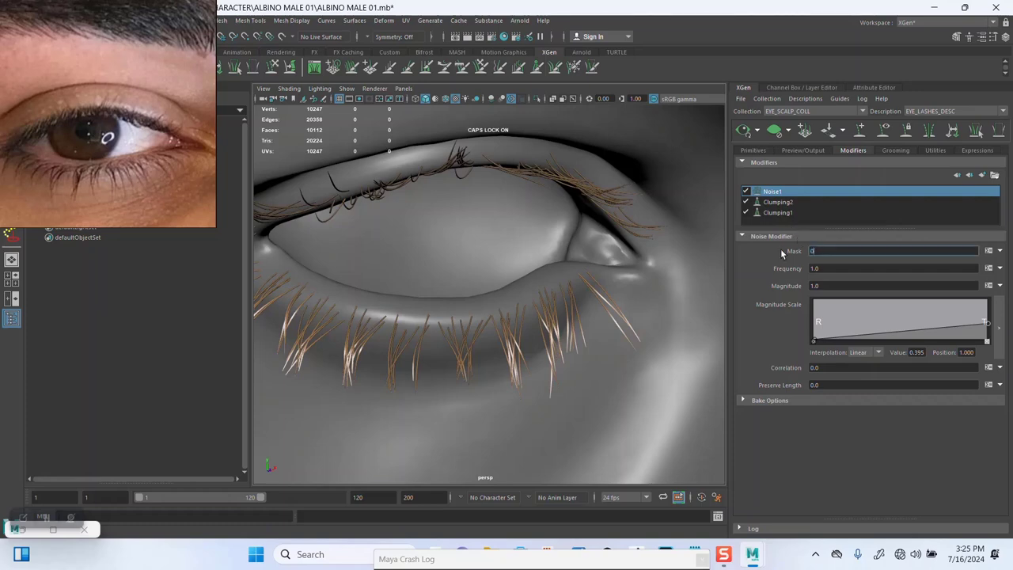
key("Return")
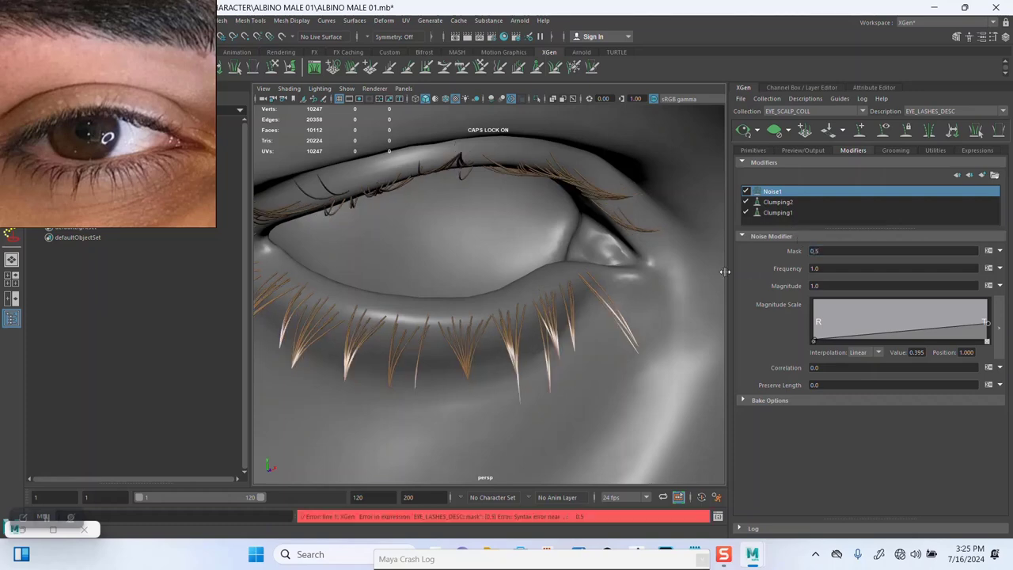
Toggle Clumping1 off and back on to compare its effect on the lashes
left_click(773, 214)
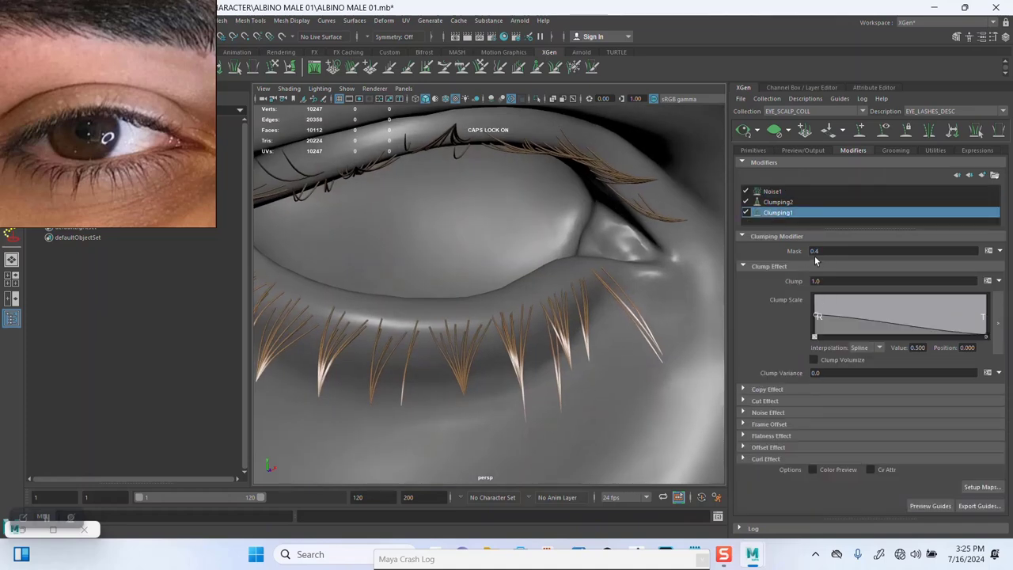
left_click_drag(657, 261, 622, 272, "alt")
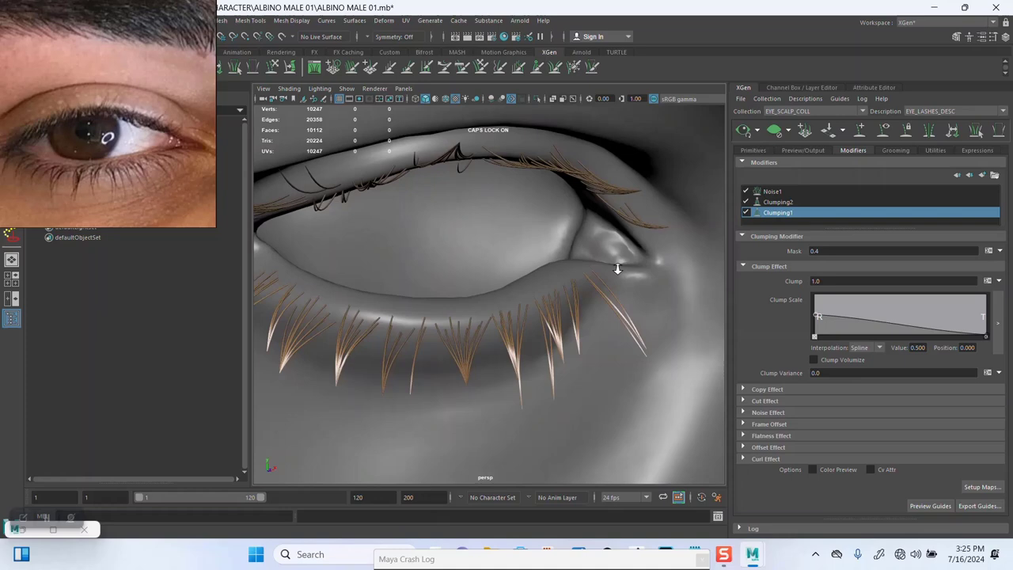
left_click(746, 213)
left_click(745, 213)
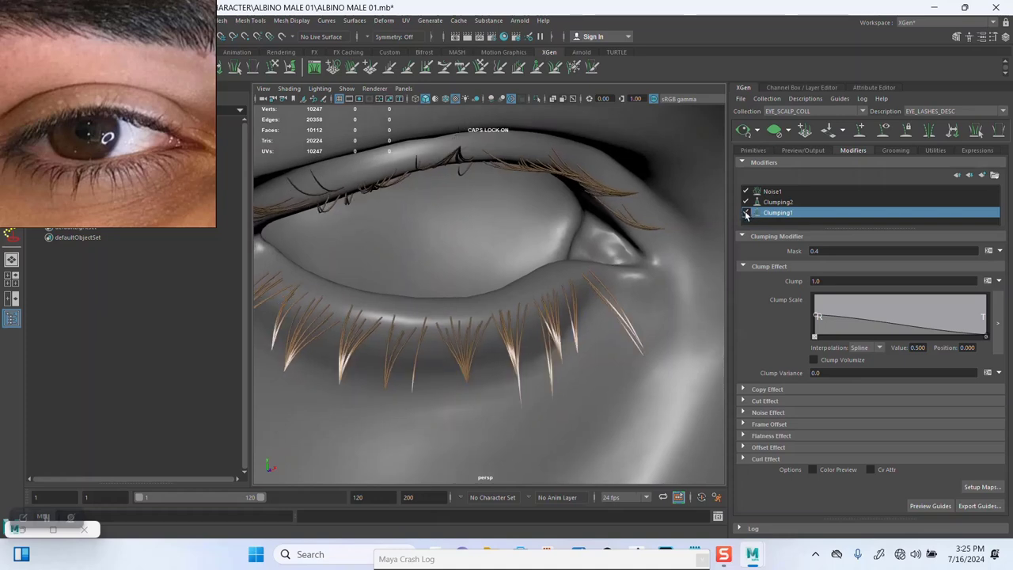
Generate Clumping1's clump points at a sparser density of 3
left_click(972, 486)
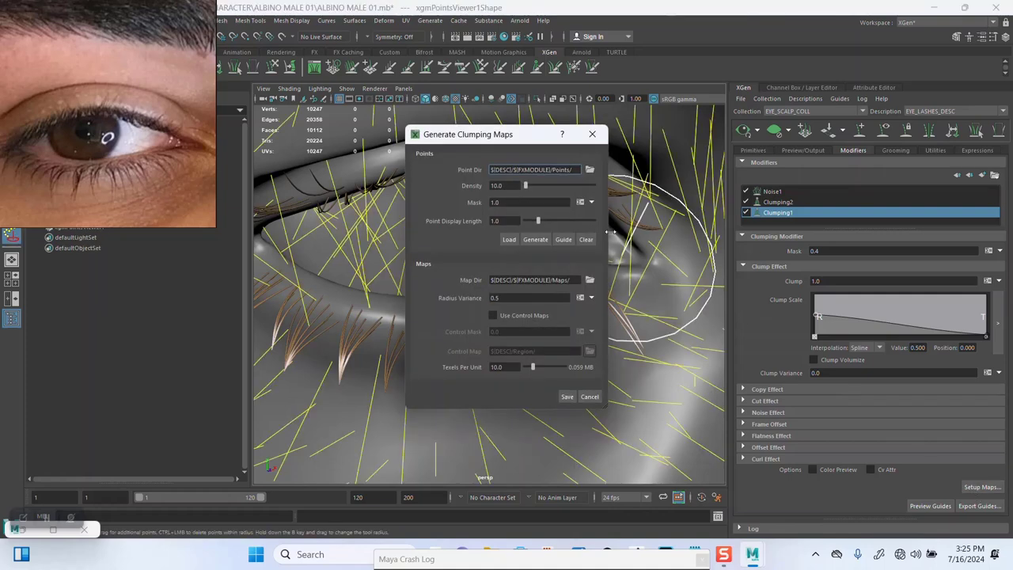
left_click_drag(511, 185, 485, 185)
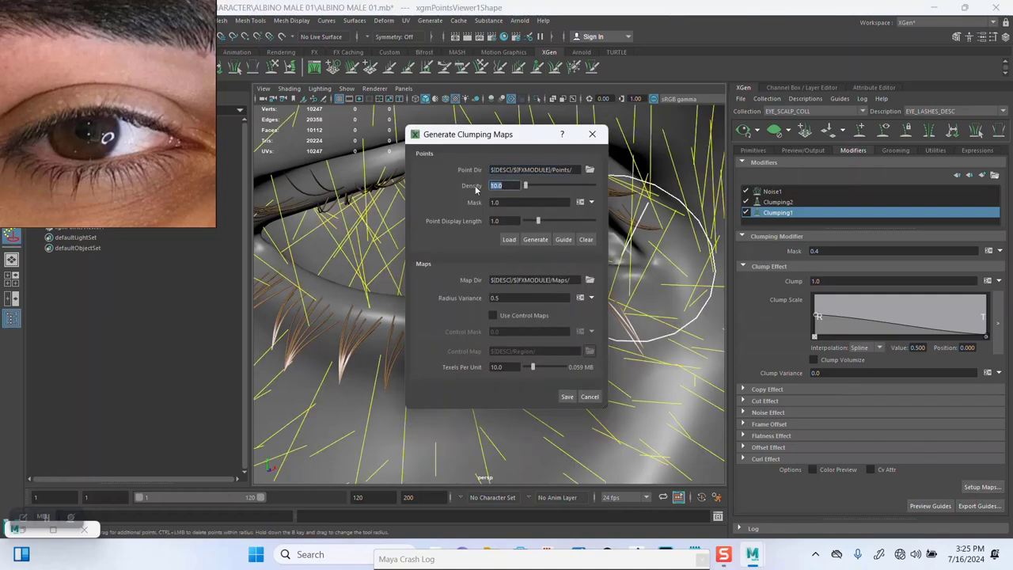
type("3")
left_click(534, 239)
left_click(535, 239)
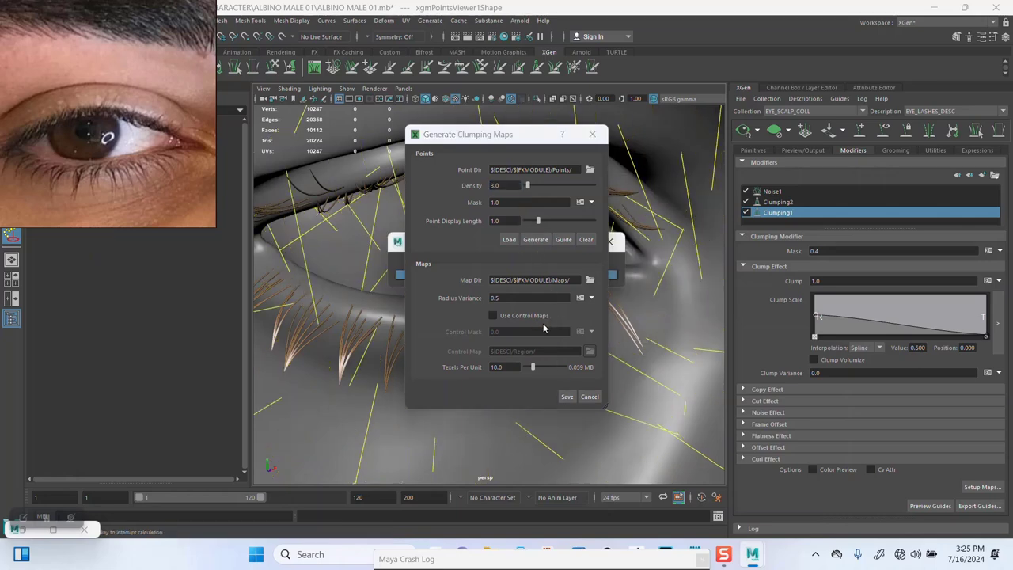
key("Return")
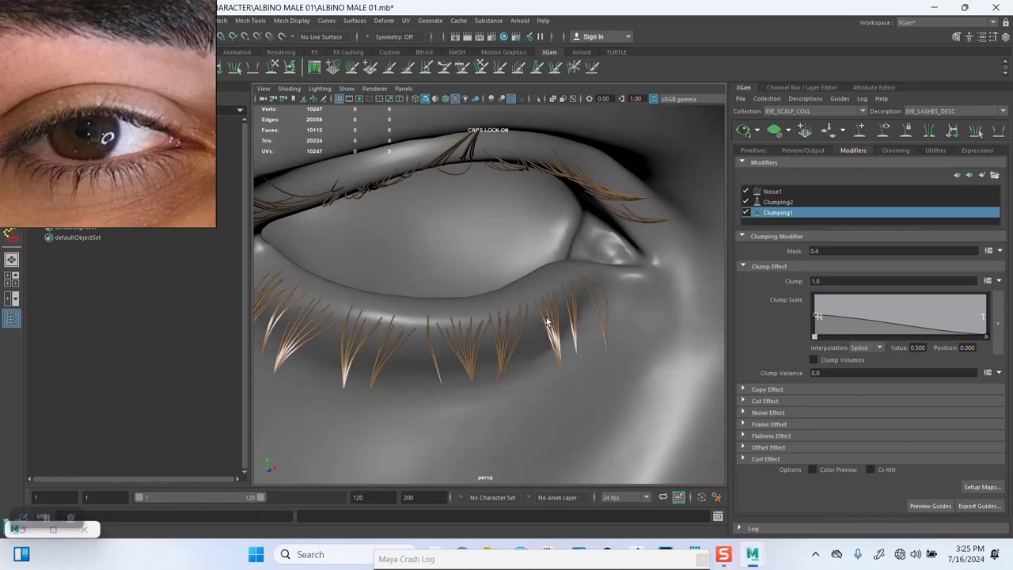
Disable Clumping2, then regenerate Clumping1's clump maps at density 20 and save them
left_click(745, 203)
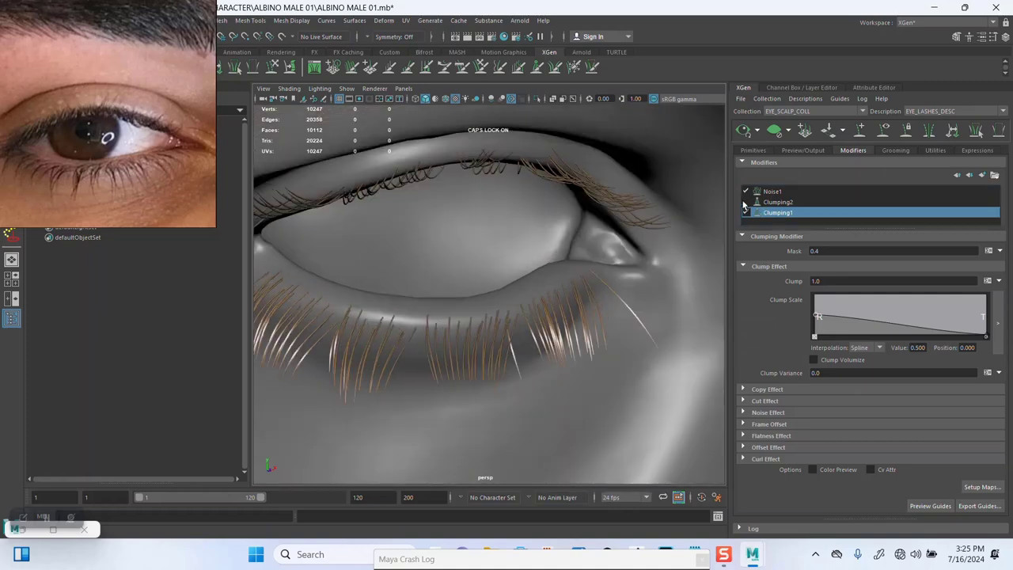
mouse_move(575, 316)
left_mouse_down("alt")
mouse_move(516, 278)
mouse_move(624, 264)
left_mouse_up("alt")
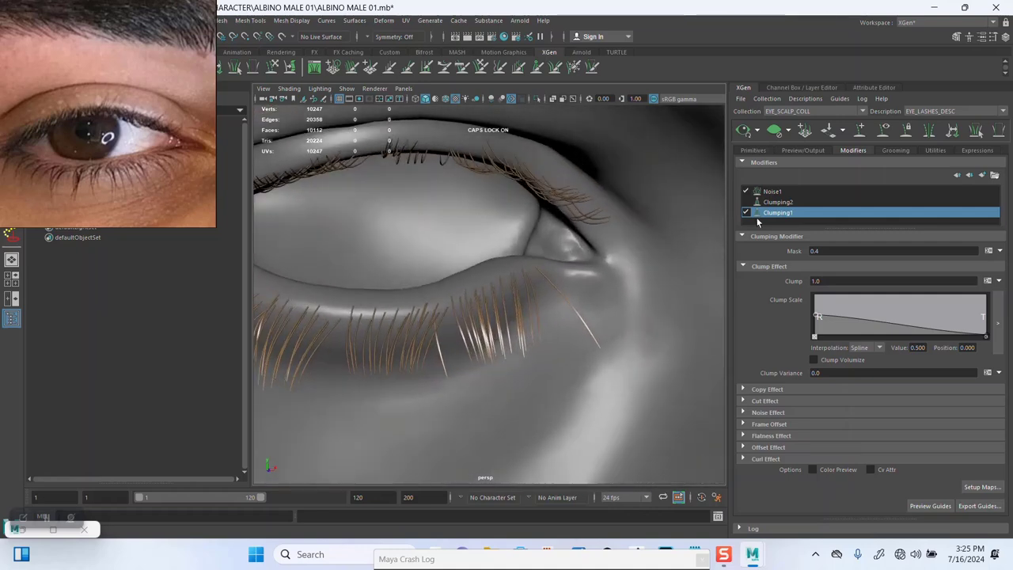
left_click(982, 487)
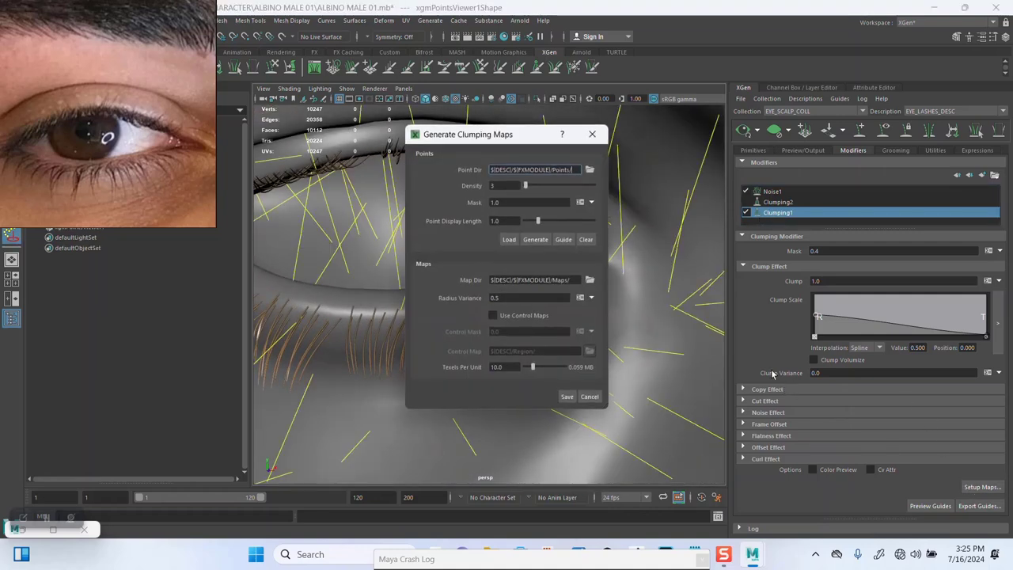
double_click(497, 185)
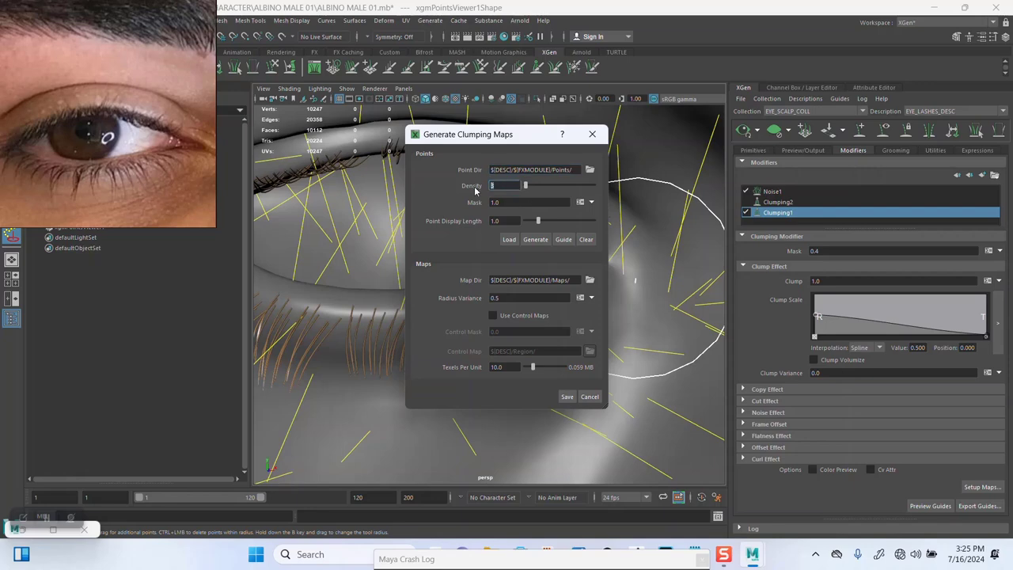
type("20")
left_click(535, 239)
left_click(568, 397)
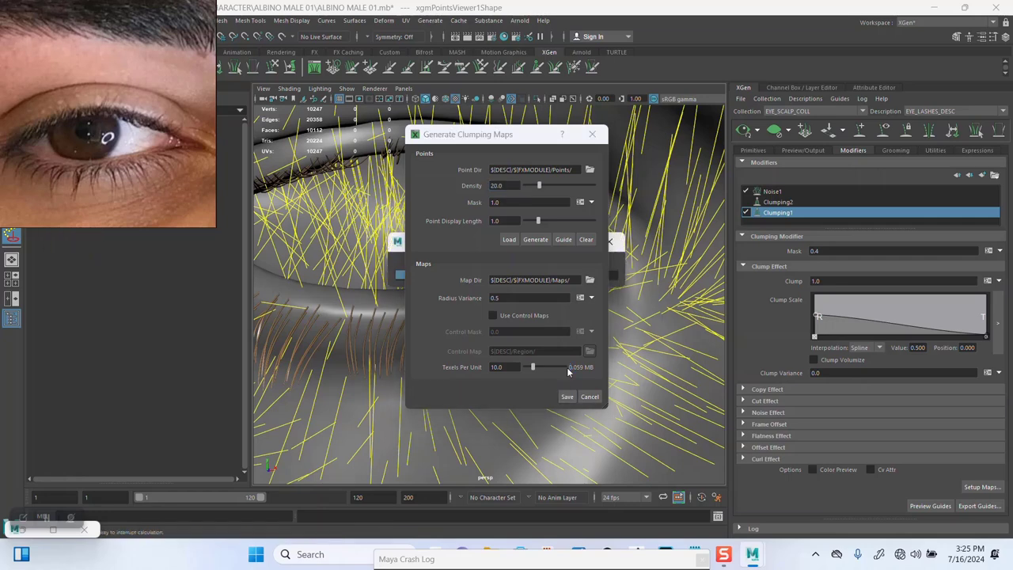
mouse_move(540, 321)
left_mouse_down("alt")
mouse_move(514, 316)
mouse_move(519, 297)
mouse_move(565, 315)
mouse_move(695, 245)
left_mouse_up("alt")
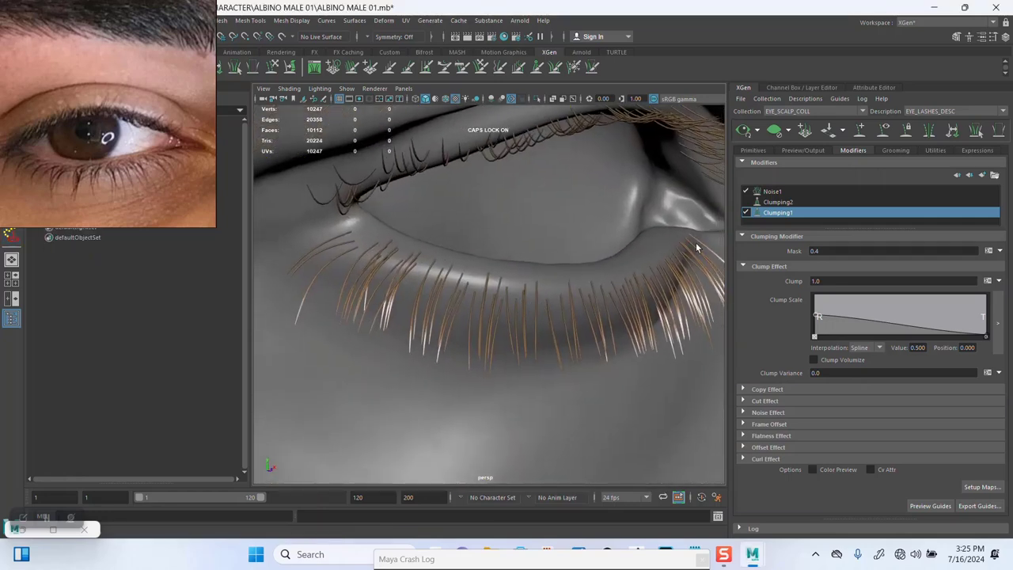
Toggle Clumping2 on and off, then try Clumping1 mask values 0.8 and 0.3
left_click(746, 202)
left_click(747, 202)
left_click(830, 251)
type("0.8")
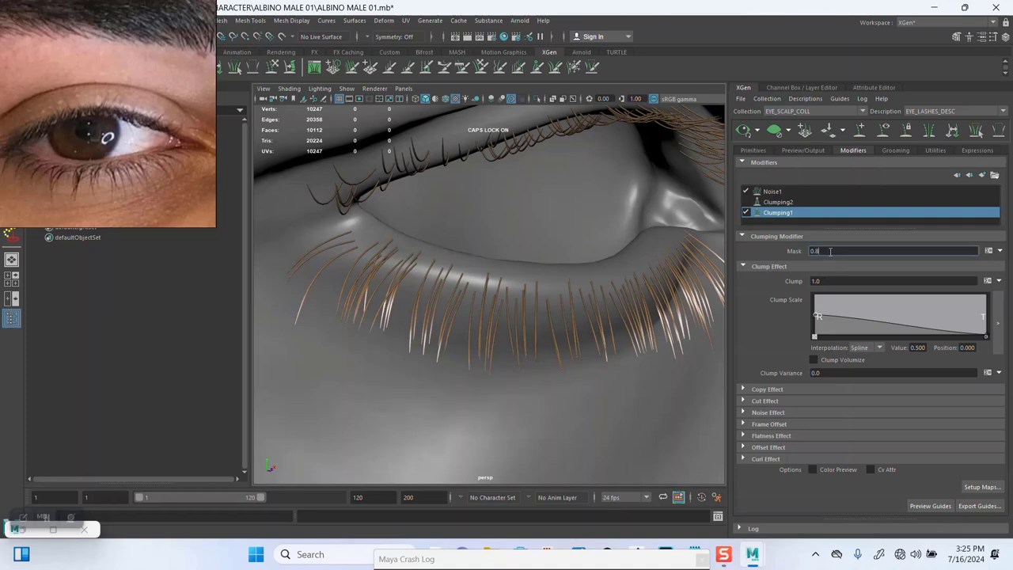
key("Return")
left_click(827, 251)
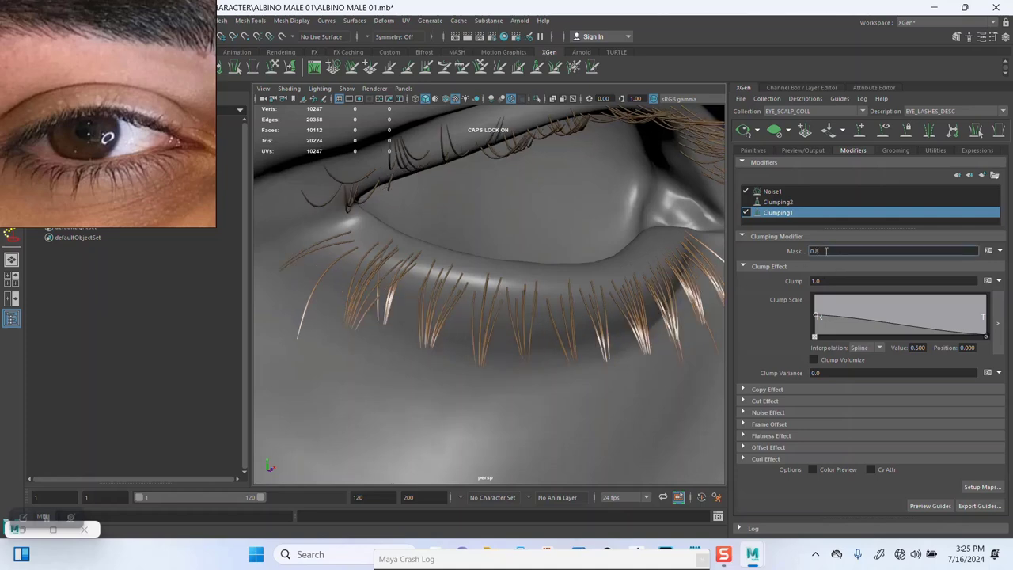
key("BackSpace")
type("3")
key("Return")
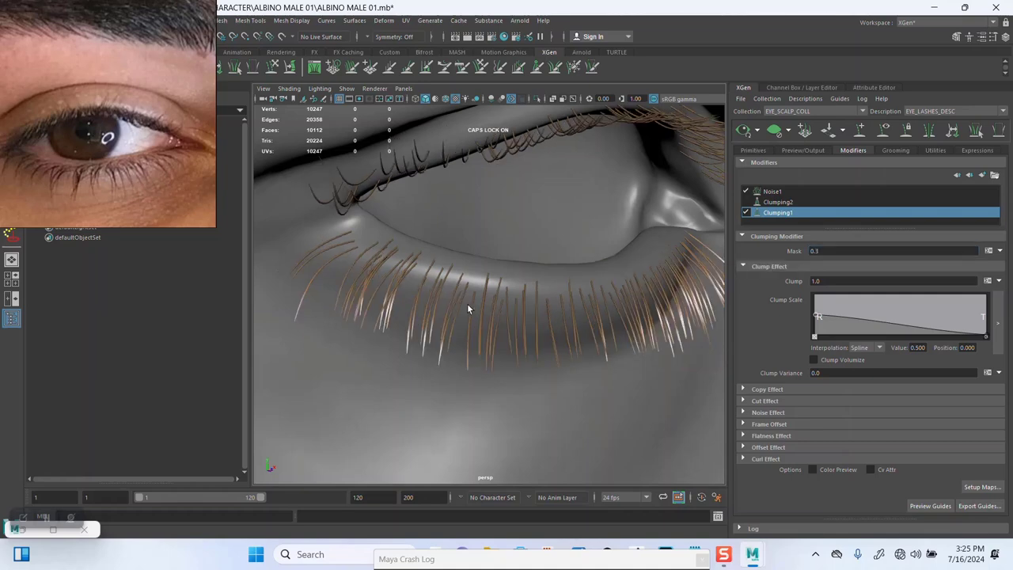
Try a 0.4 mask, settle Clumping1's mask at 0.6, and re-enable Clumping2
left_click(833, 250)
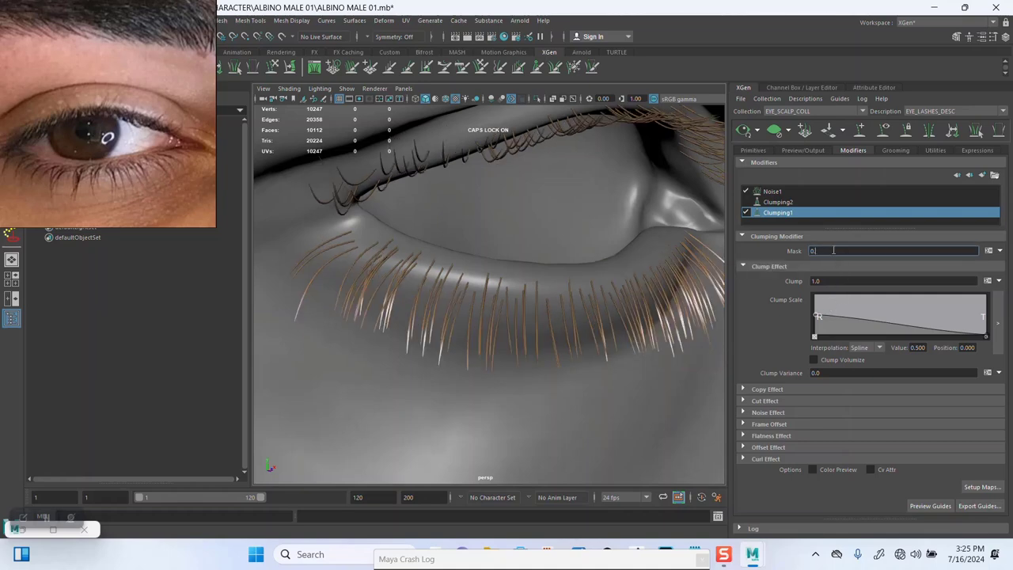
type("4")
key("Return")
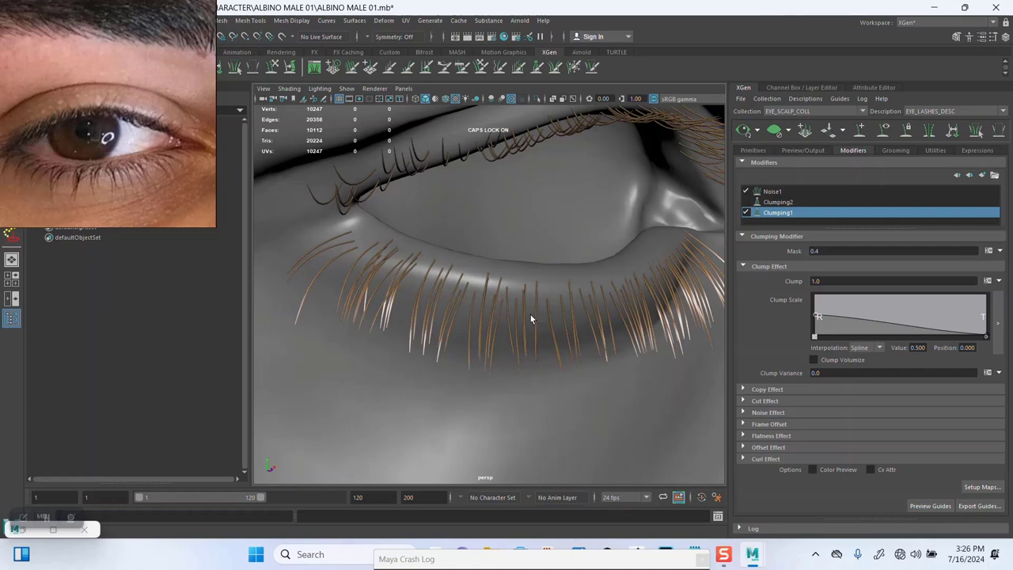
mouse_move(530, 314)
left_mouse_down("alt")
mouse_move(532, 300)
mouse_move(471, 260)
mouse_move(546, 281)
left_mouse_up("alt")
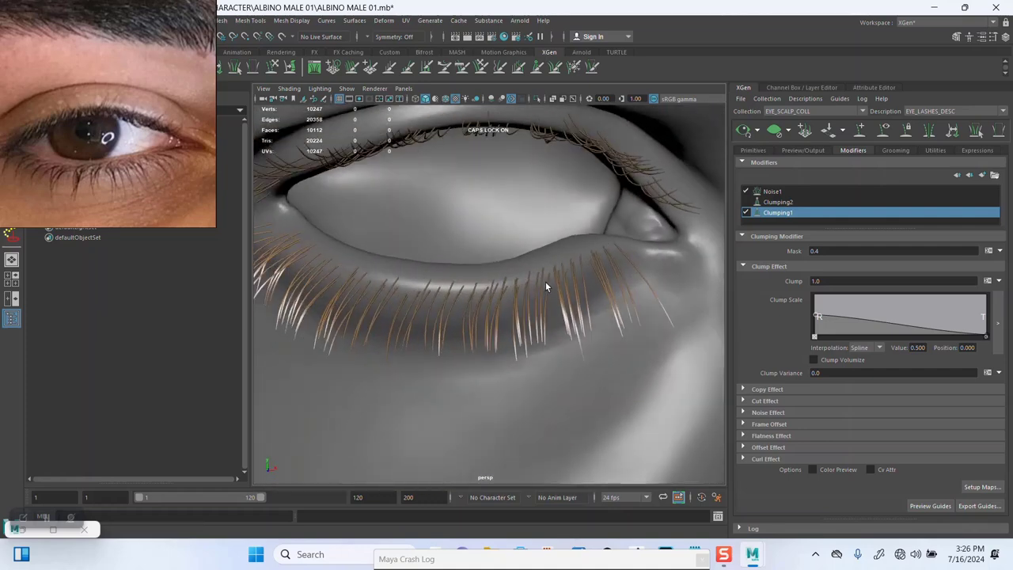
left_click(825, 250)
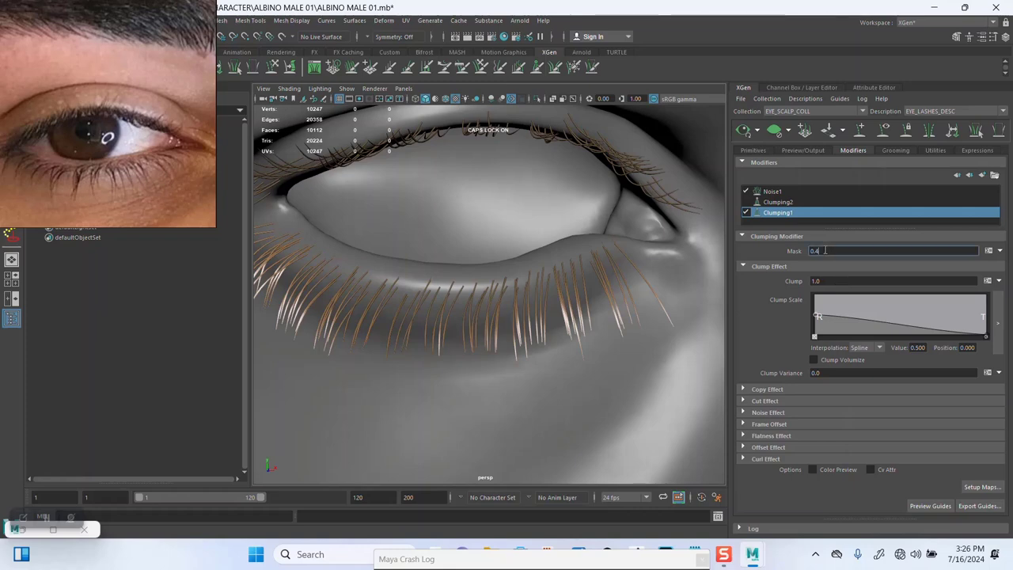
type("0.6")
key("Return")
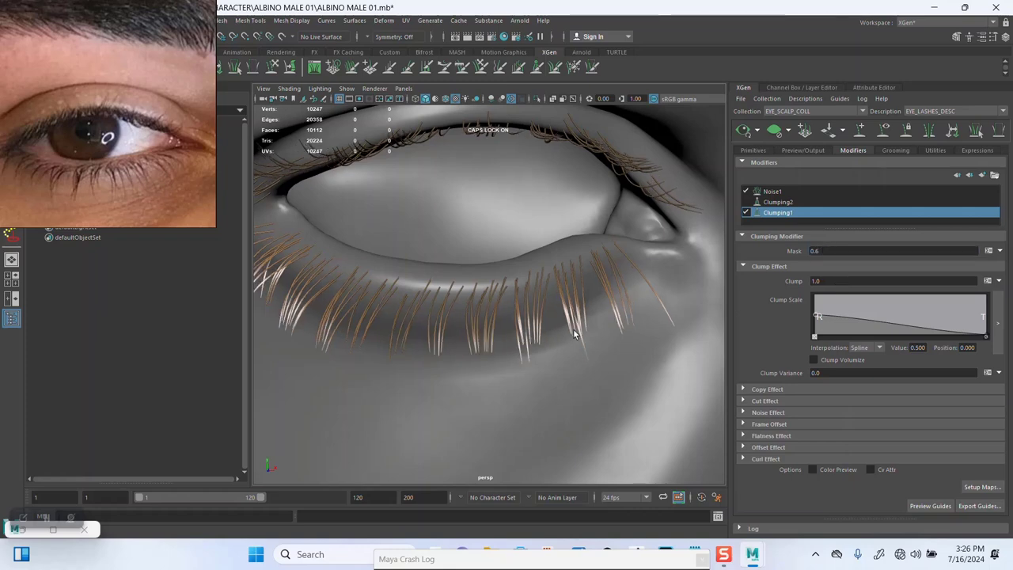
mouse_move(575, 334)
left_mouse_down("alt")
mouse_move(577, 318)
mouse_move(726, 249)
left_mouse_up("alt")
left_click(746, 201)
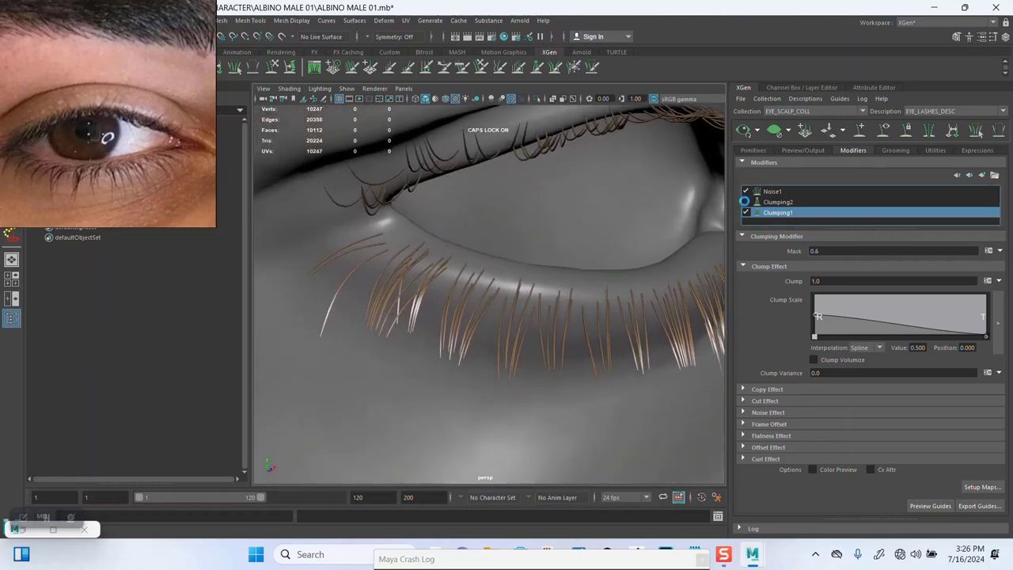
Save the scene and generate Clumping2's clump maps guided by Clumping1's control maps
left_click(783, 204)
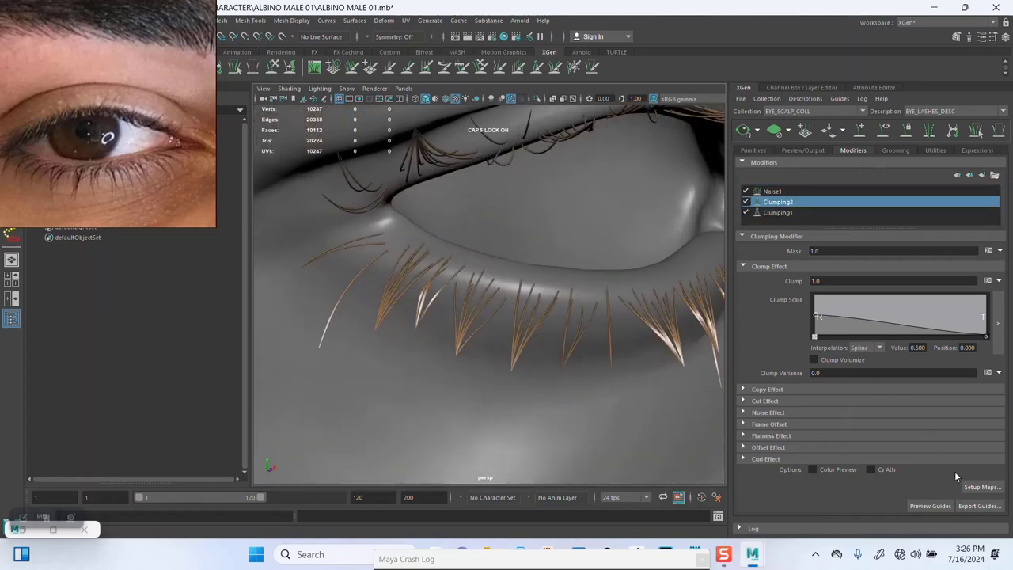
key("ctrl+s")
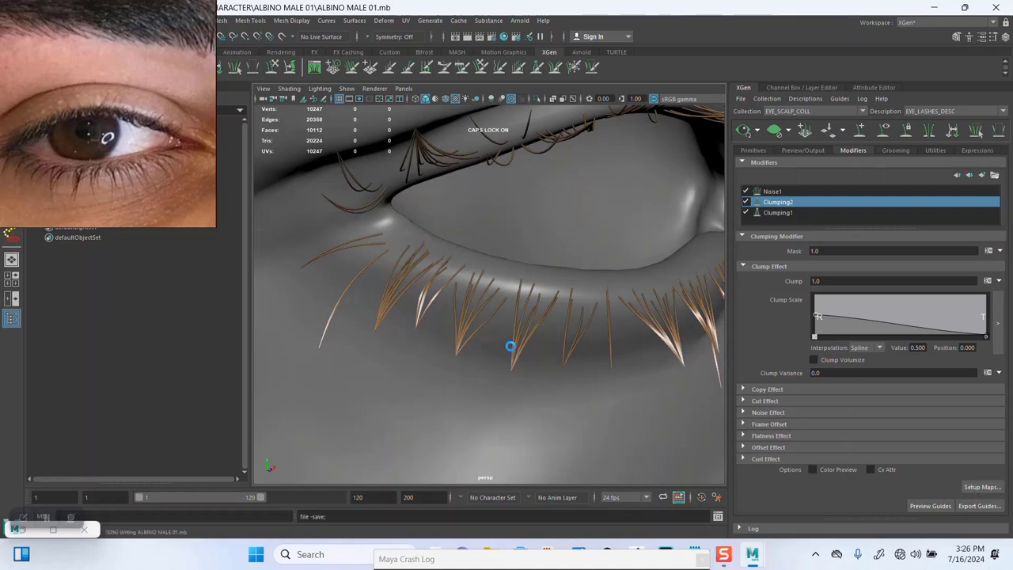
left_click(981, 487)
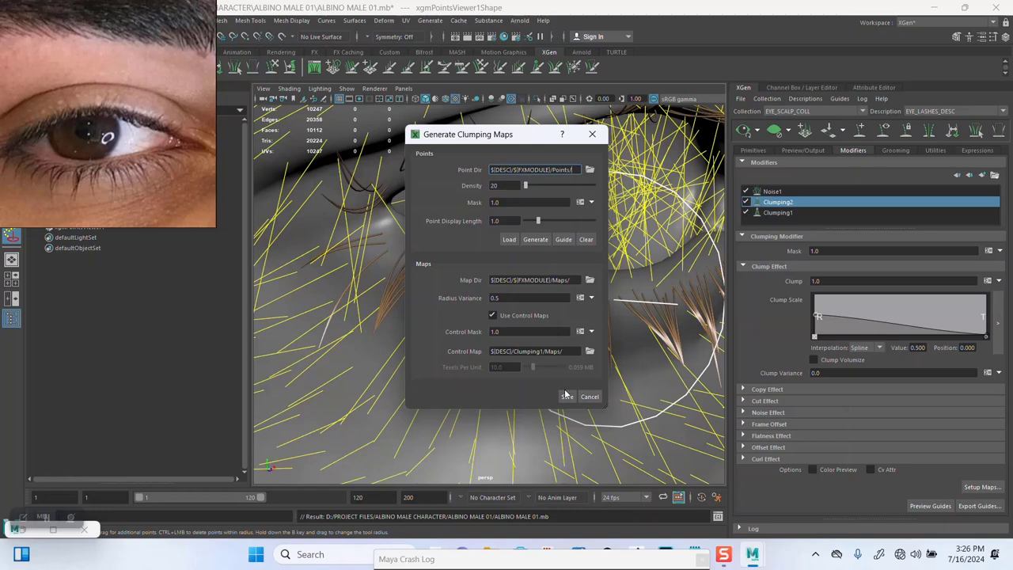
left_click(589, 396)
Lower Clumping2's mask to 0.3
left_click(828, 251)
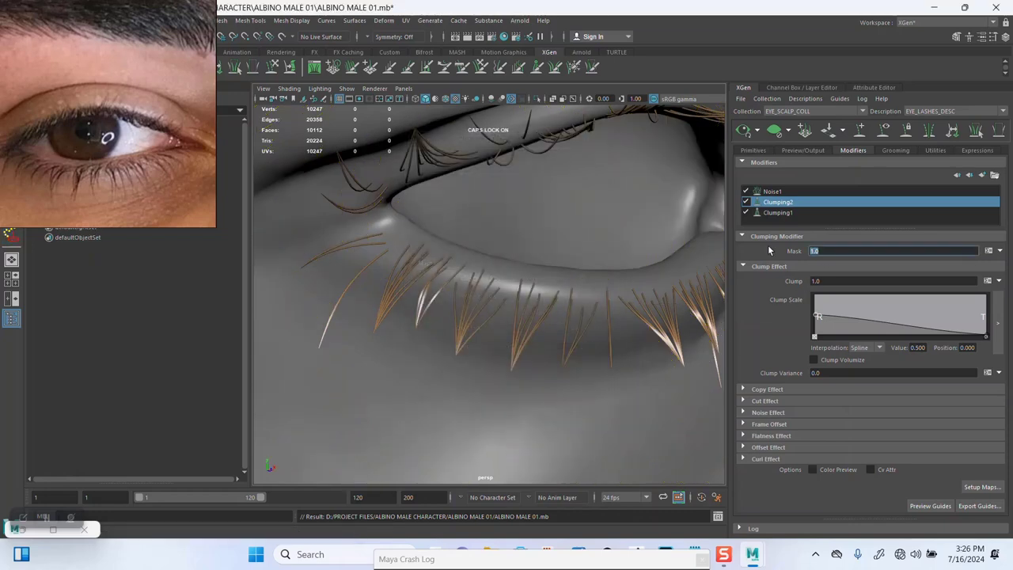
type("0.3")
key("Return")
Frame both eyes and brows from the front and bring up the Add Modifier window
scroll(567, 329, "down", 5)
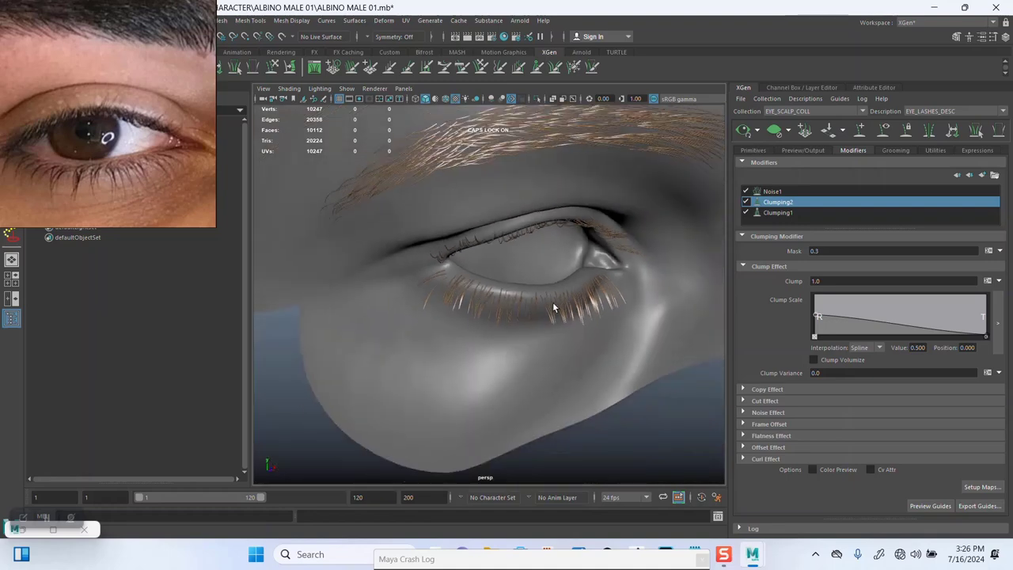
mouse_move(552, 302)
left_mouse_down("alt")
mouse_move(446, 301)
mouse_move(492, 313)
mouse_move(433, 274)
mouse_move(529, 269)
mouse_move(534, 315)
mouse_move(623, 324)
mouse_move(543, 312)
mouse_move(562, 324)
mouse_move(496, 287)
mouse_move(470, 286)
mouse_move(530, 287)
mouse_move(477, 296)
mouse_move(584, 289)
mouse_move(471, 287)
mouse_move(515, 272)
left_mouse_up("alt")
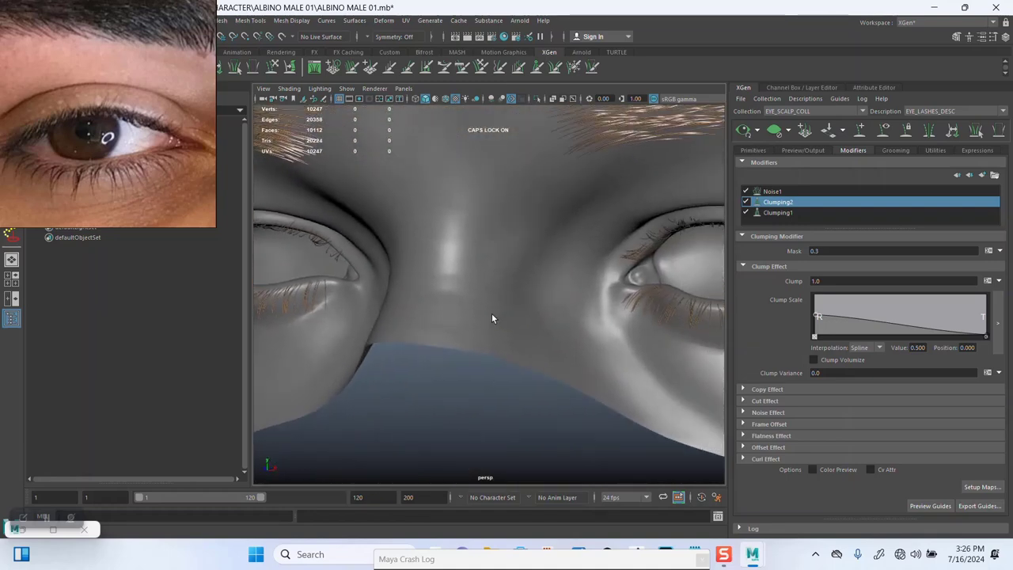
right_click_drag(516, 271, 554, 370, "alt")
left_click_drag(554, 370, 582, 269, "alt")
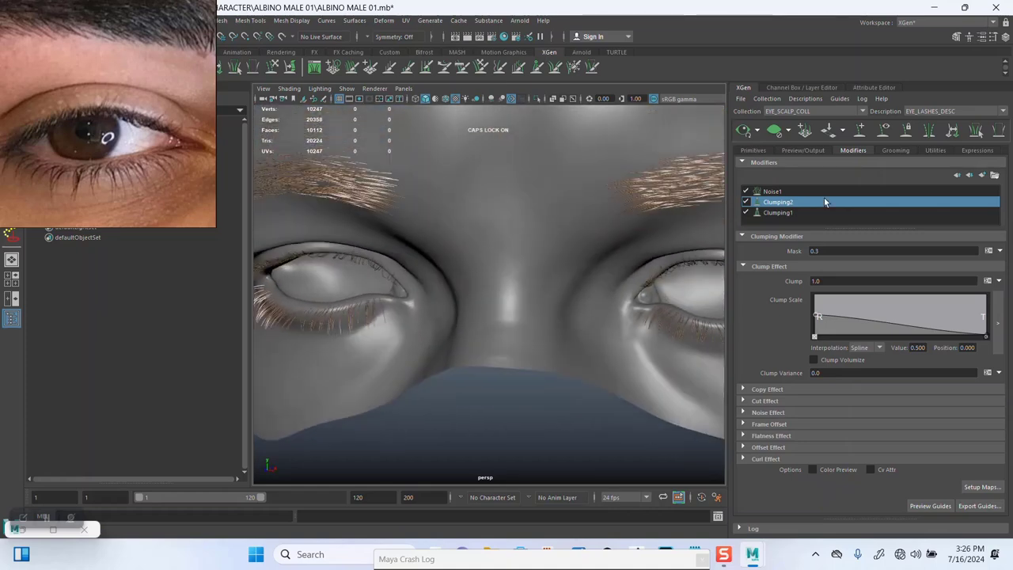
left_click(981, 176)
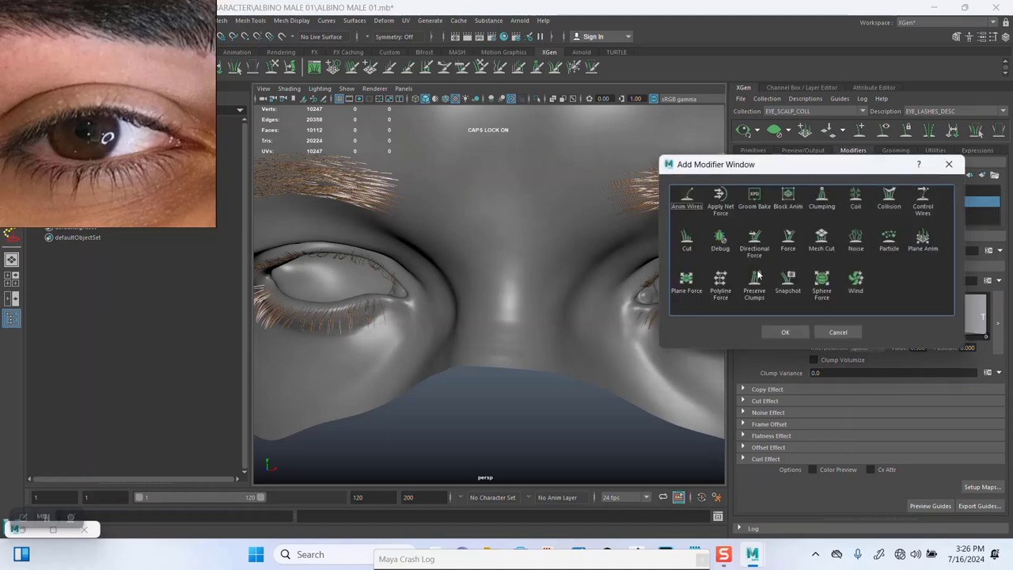
Add a Cut modifier to the lashes and zoom in on the left eye
left_click(689, 242)
left_click(779, 332)
mouse_move(525, 307)
left_mouse_down("alt")
mouse_move(524, 278)
mouse_move(552, 267)
mouse_move(523, 275)
mouse_move(550, 273)
mouse_move(579, 302)
mouse_move(598, 298)
left_mouse_up("alt")
right_click_drag(572, 292, 559, 362, "alt")
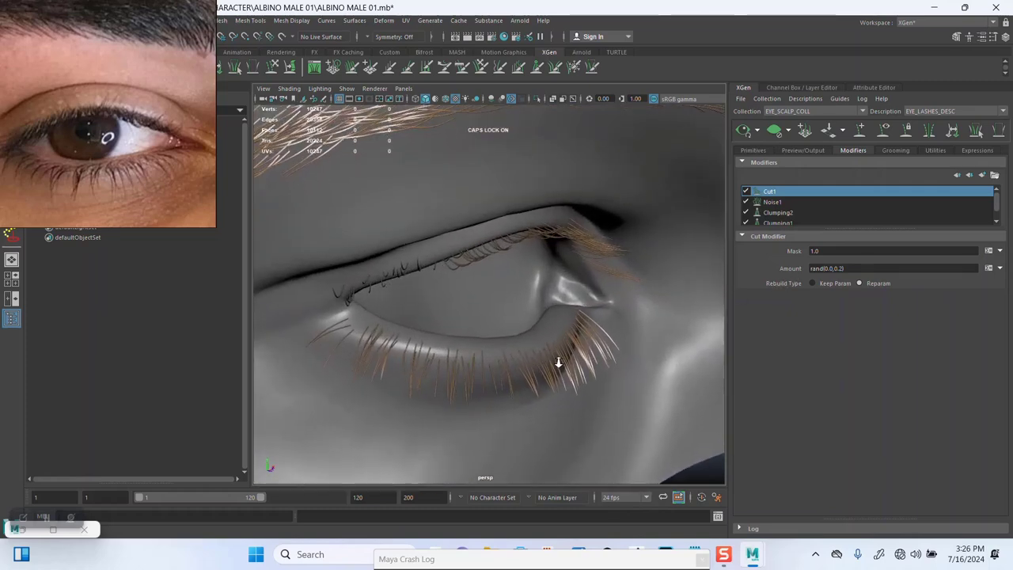
Set the Cut amount to rand(0.0,0.1), then refine it to rand(0.0,0.05)
left_click(841, 267)
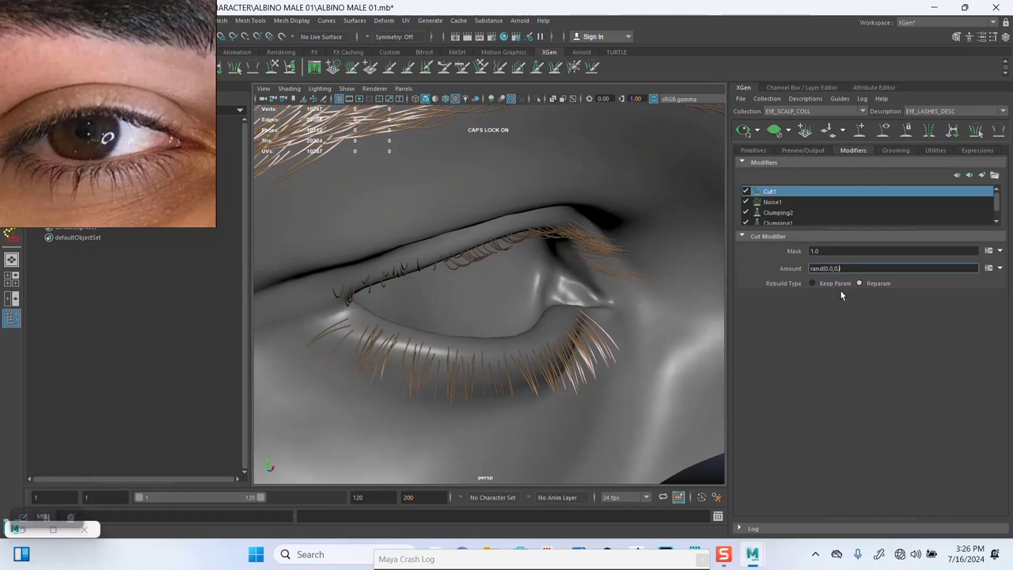
type("1")
key("Return")
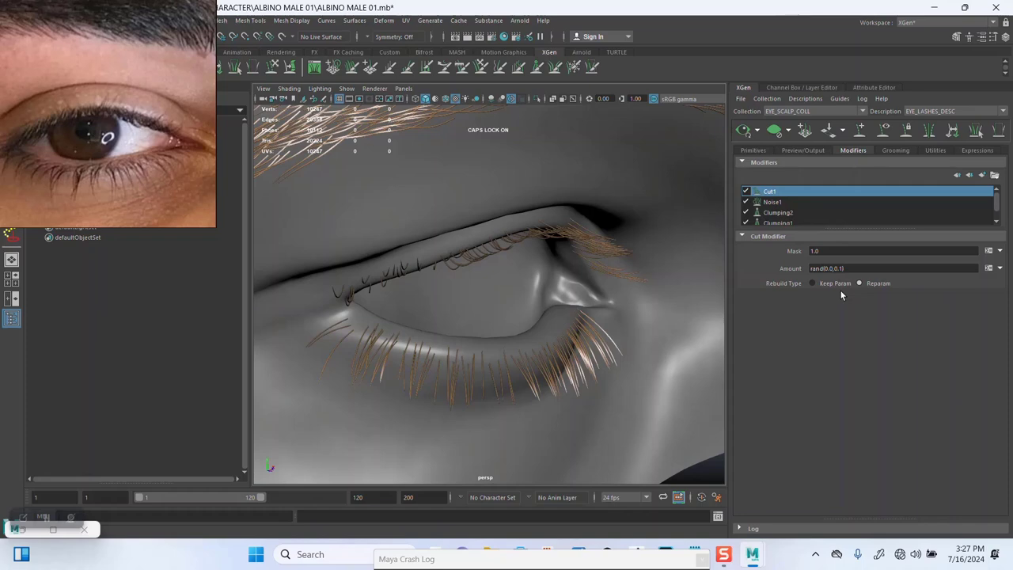
left_click(845, 268)
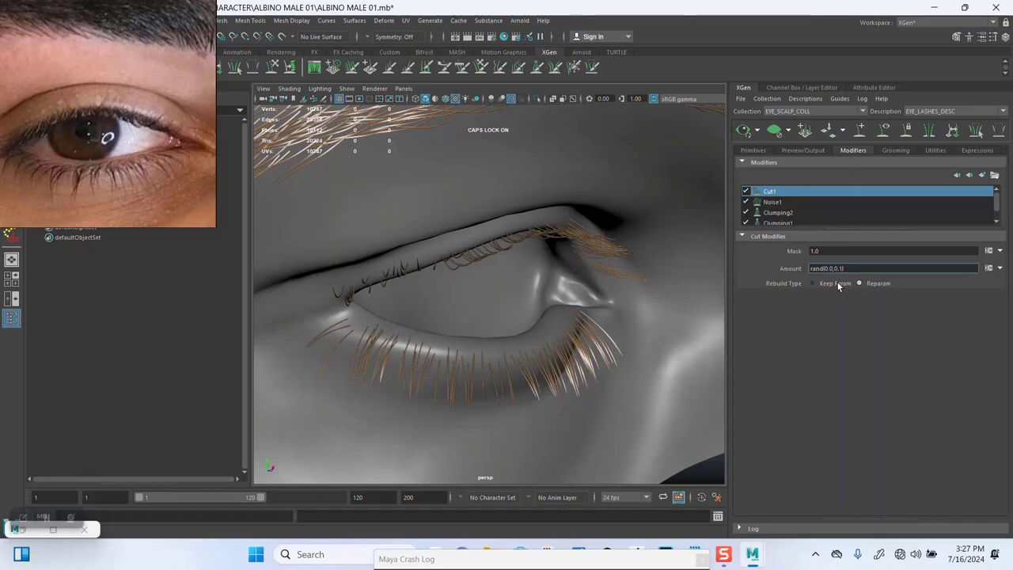
key("BackSpace")
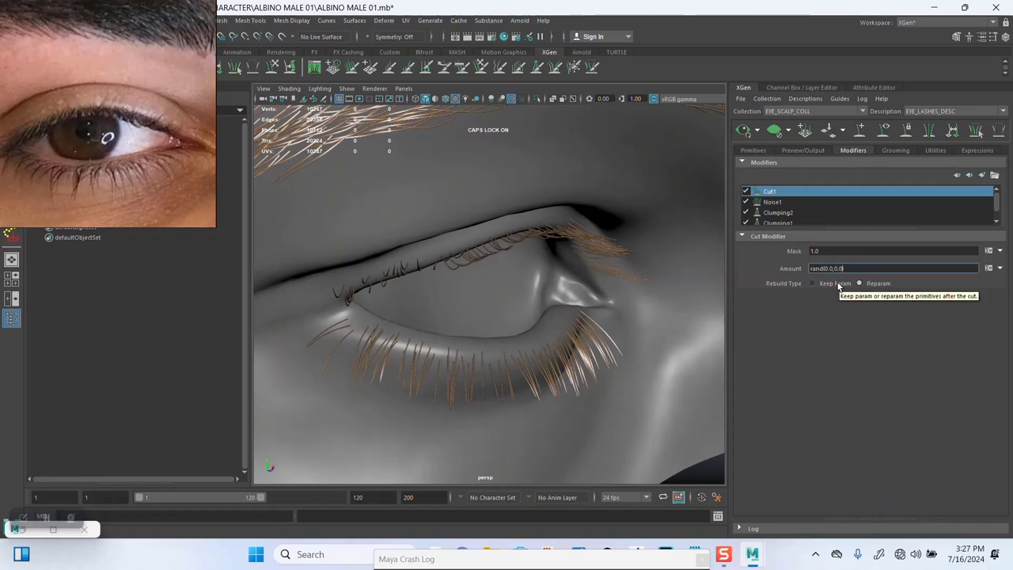
type("5")
key("Return")
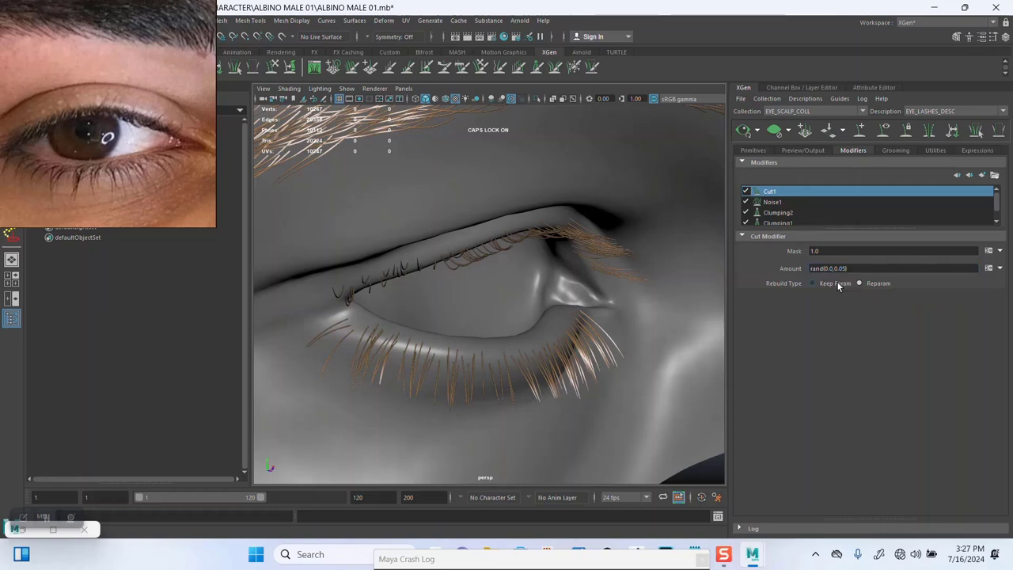
scroll(504, 221, "down", 5)
Save the scene from a front view, then inspect the trimmed lashes up close on the left eye
scroll(594, 161, "down", 3)
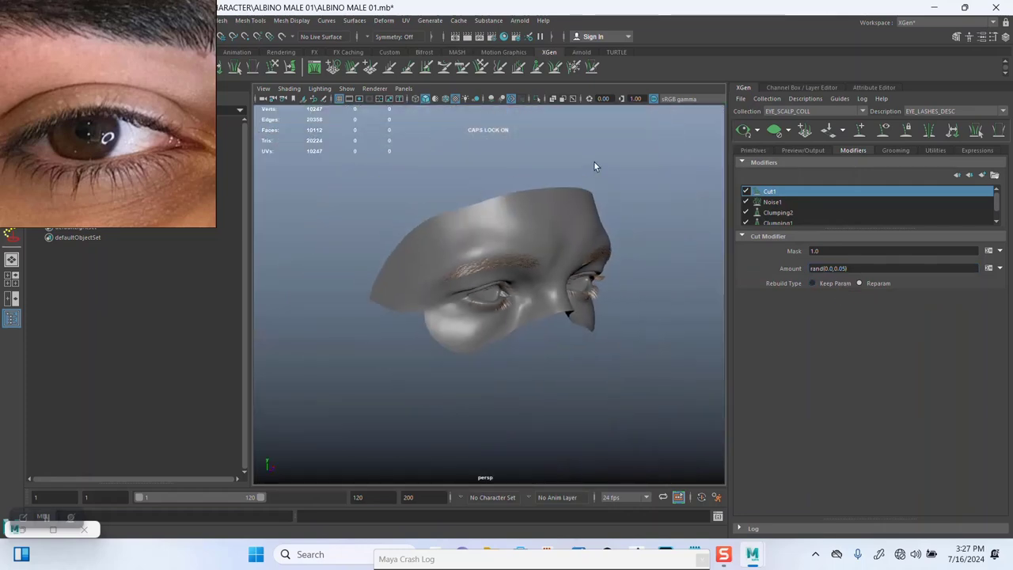
left_click_drag(610, 219, 569, 300, "alt")
left_click_drag(518, 315, 513, 305, "alt")
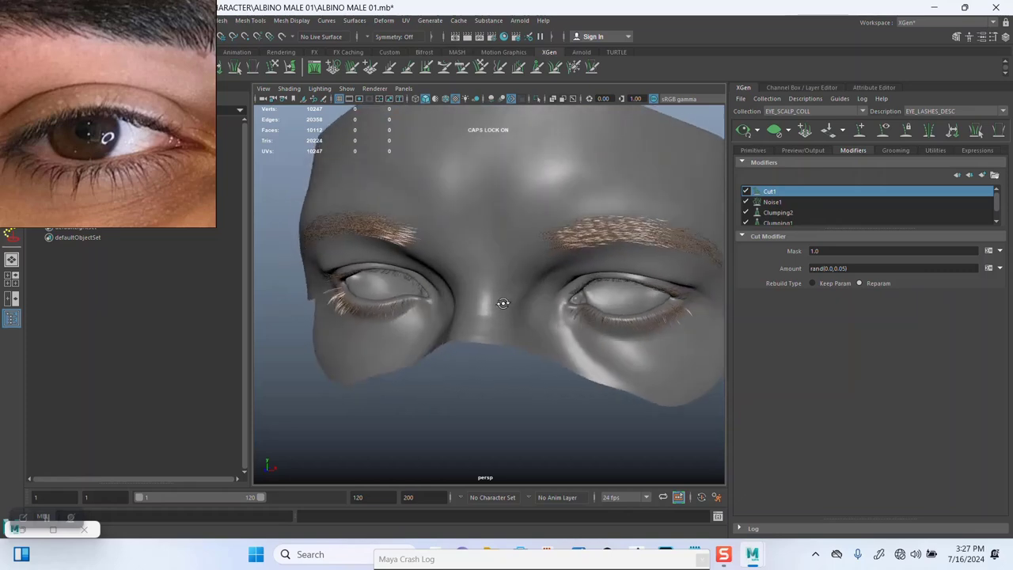
key("ctrl+s")
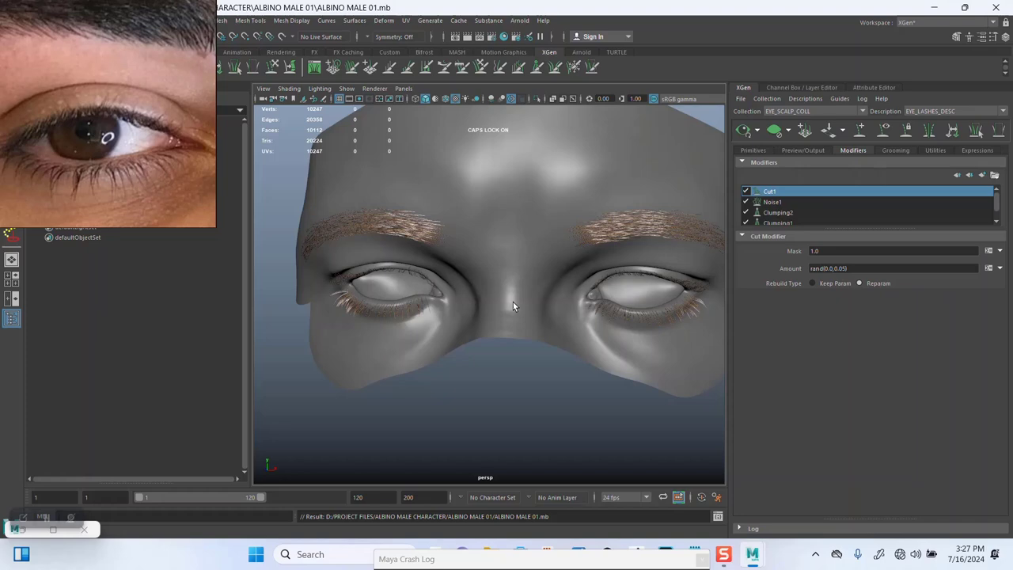
left_click_drag(513, 307, 554, 339, "alt")
mouse_move(554, 339)
right_mouse_down("alt")
mouse_move(526, 380)
mouse_move(550, 441)
mouse_move(500, 335)
mouse_move(504, 349)
right_mouse_up("alt")
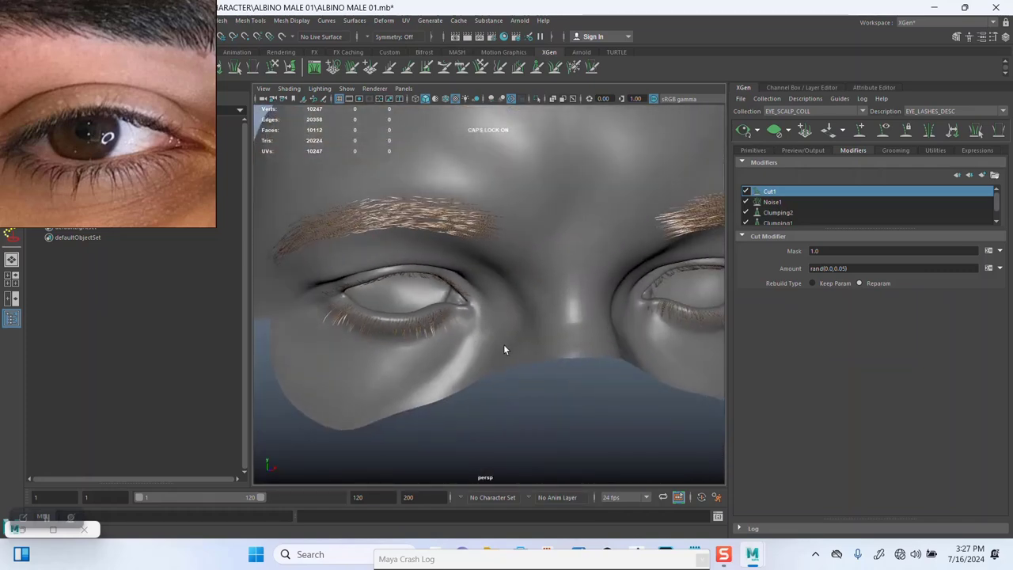